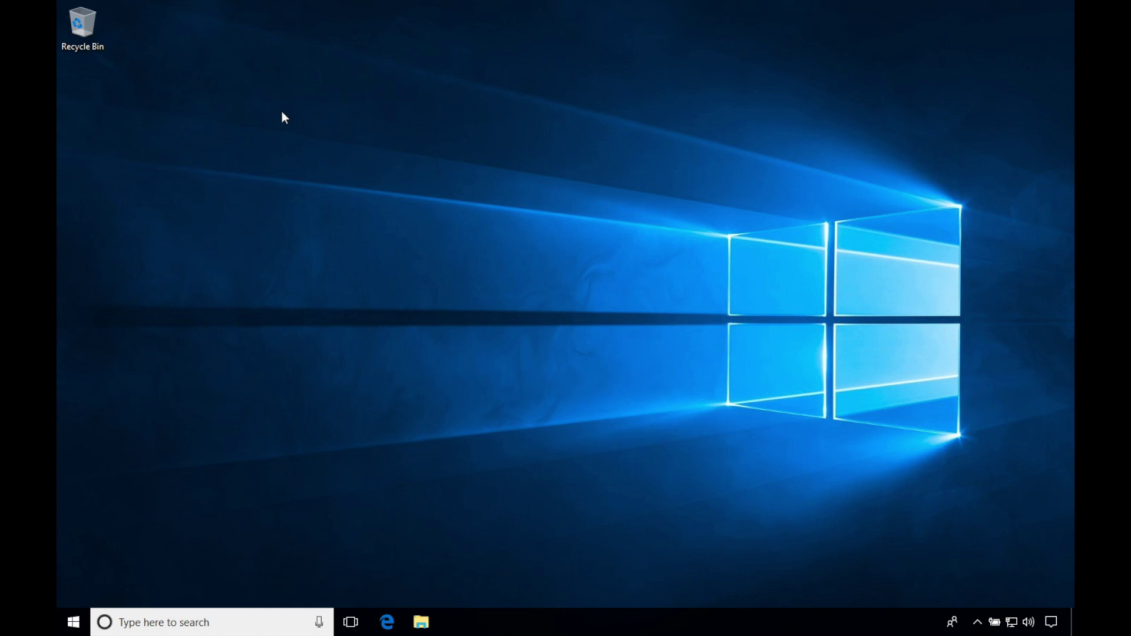
# Step: Open the golem.network website in Edge and accept its cookie notice
pyautogui.click(392, 622)
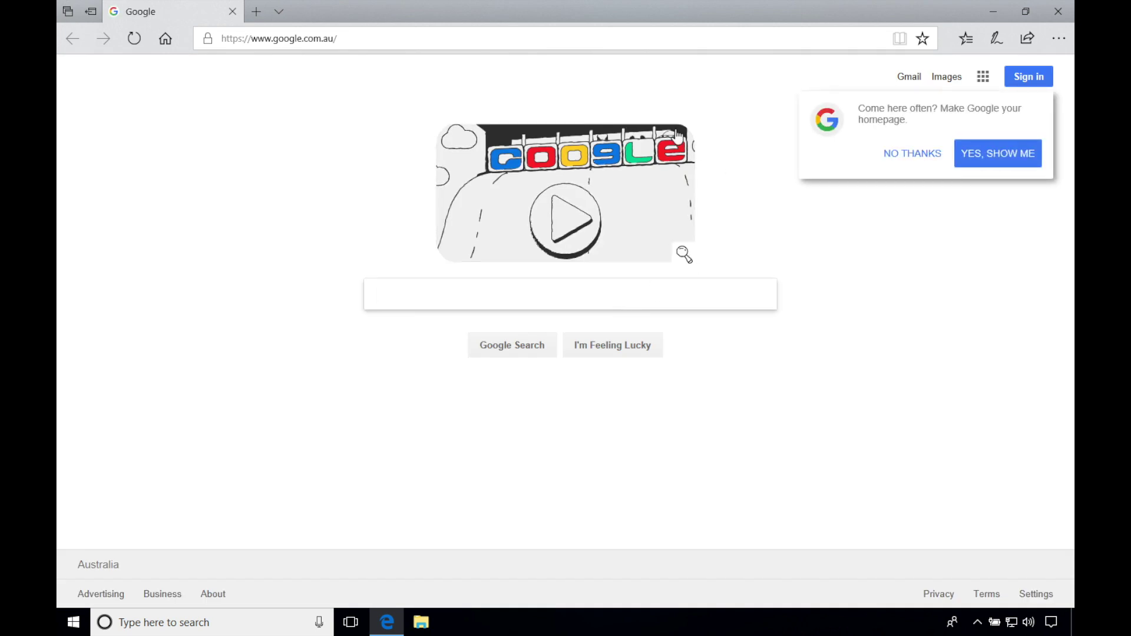
pyautogui.click(556, 40)
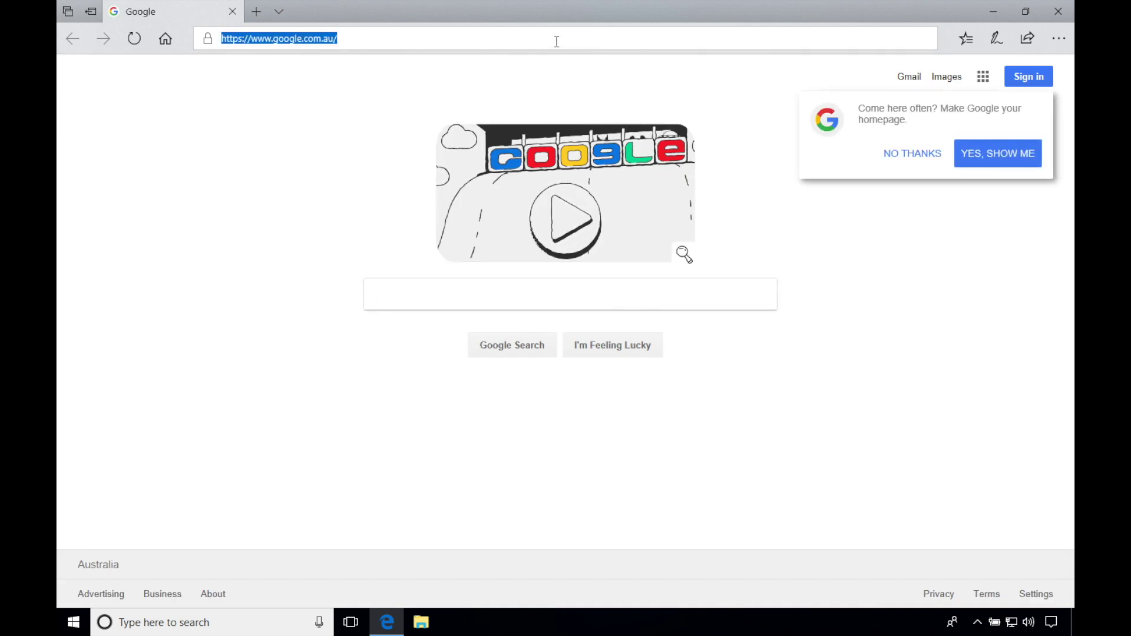
pyautogui.write('golem.netwo')
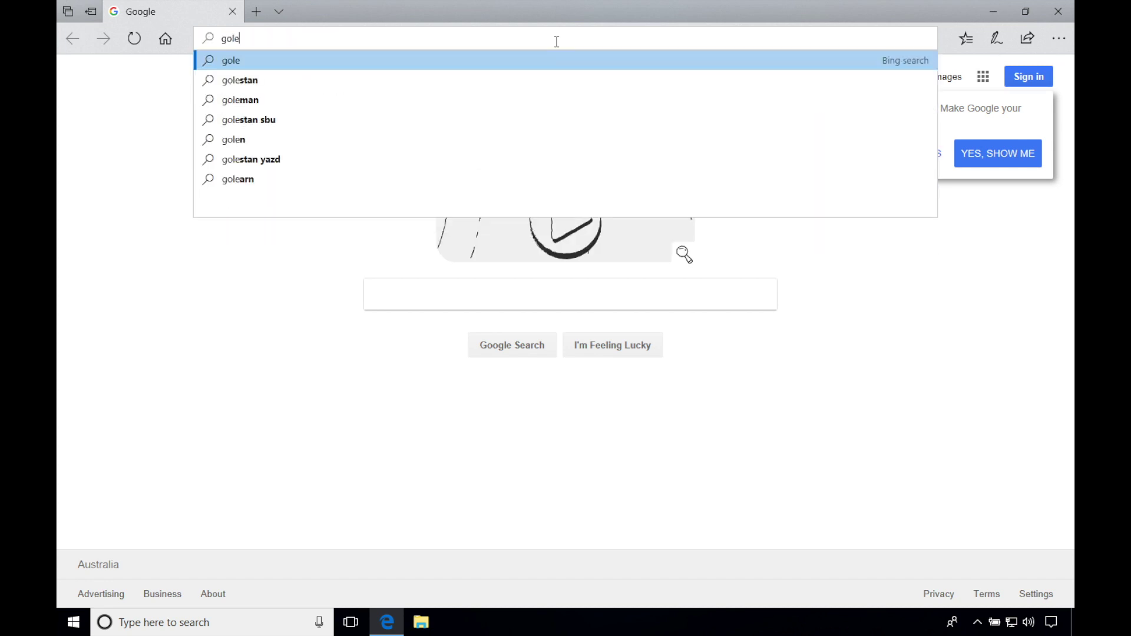
pyautogui.write('rk')
pyautogui.press('Return')
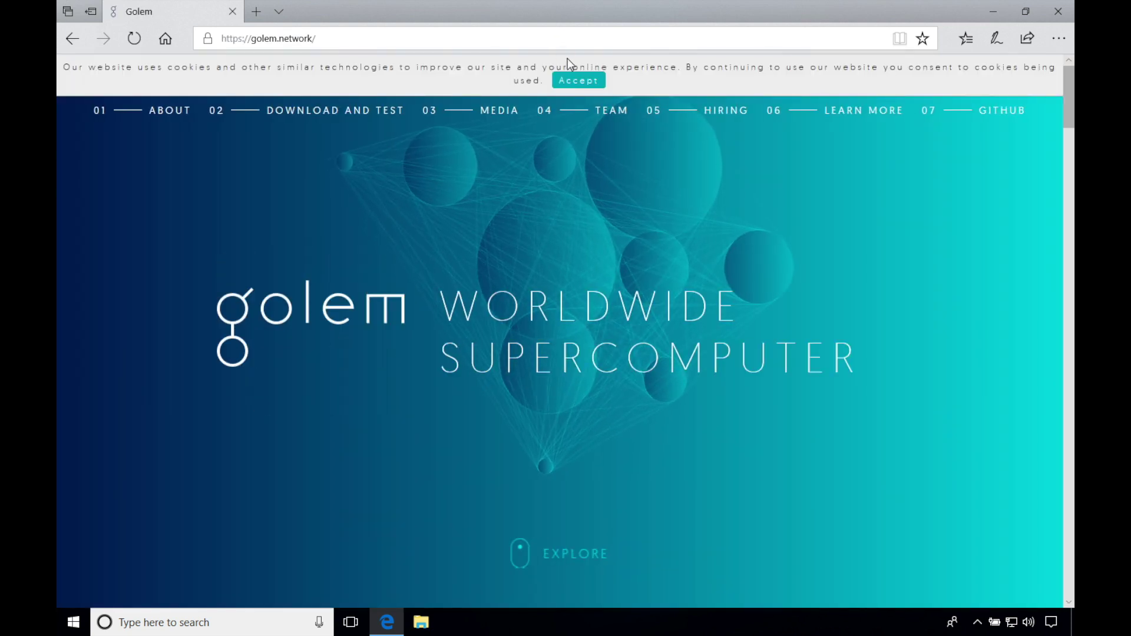
pyautogui.click(576, 79)
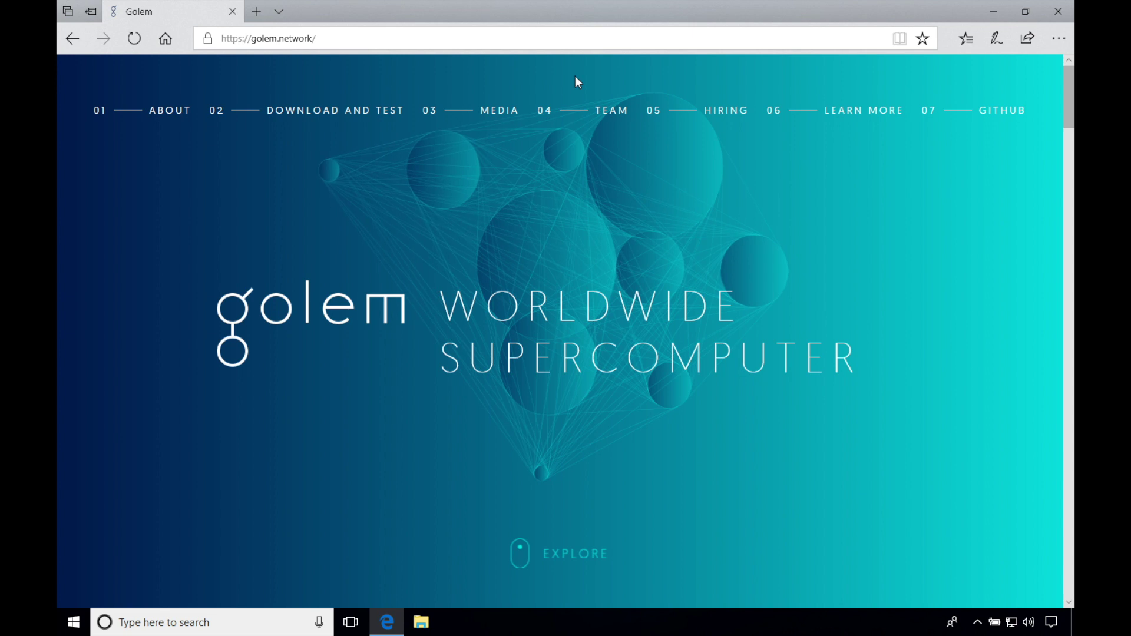
# Step: Download the Windows installer golem-0.11.0-installer.exe from the site's Download and Test page and save it
pyautogui.click(377, 117)
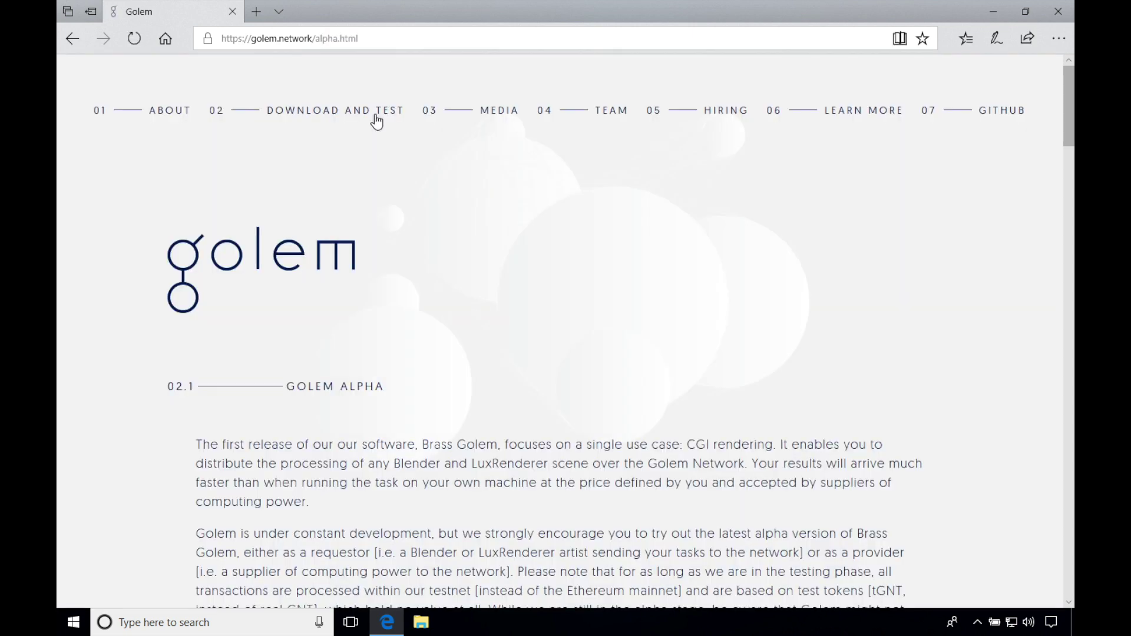
pyautogui.scroll(-15, 528, 275)
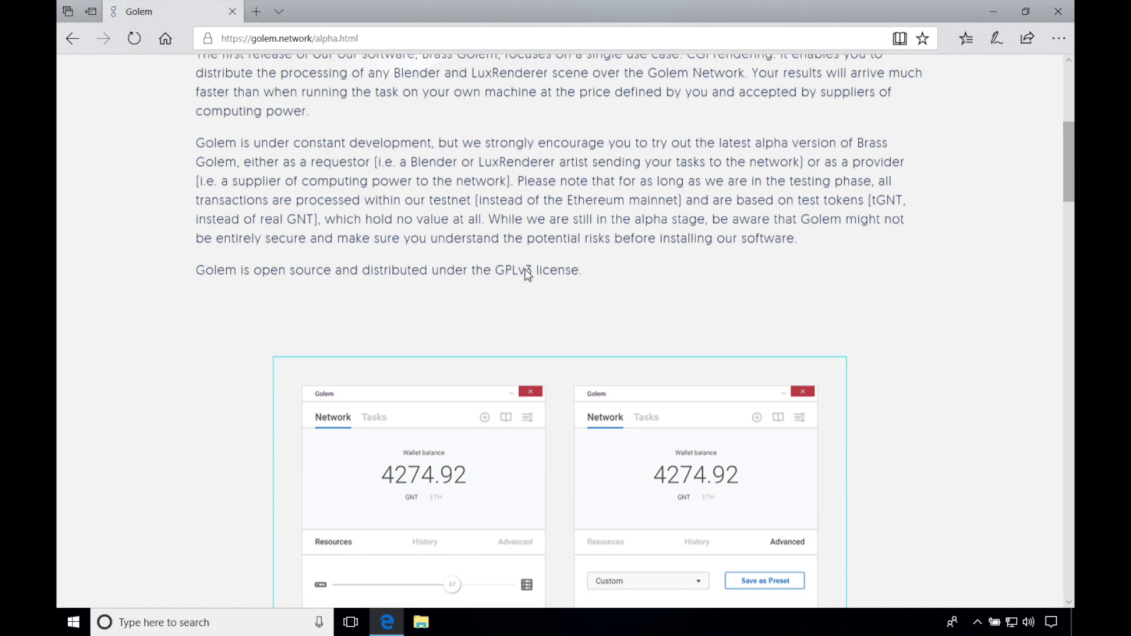
pyautogui.scroll(-12, 527, 276)
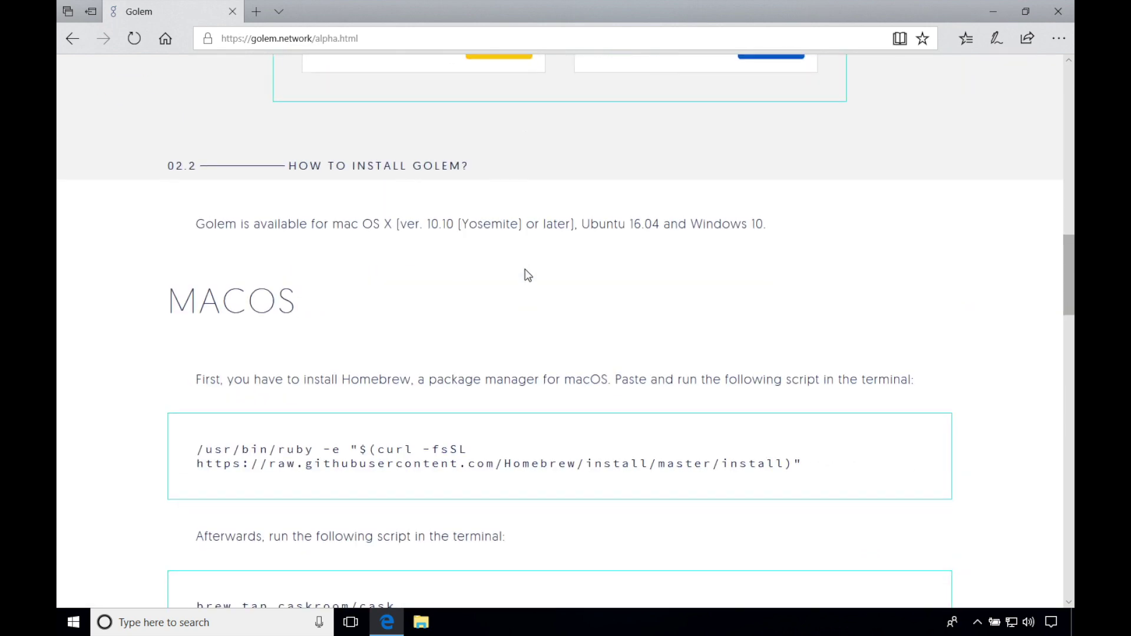
pyautogui.scroll(-2, 528, 275)
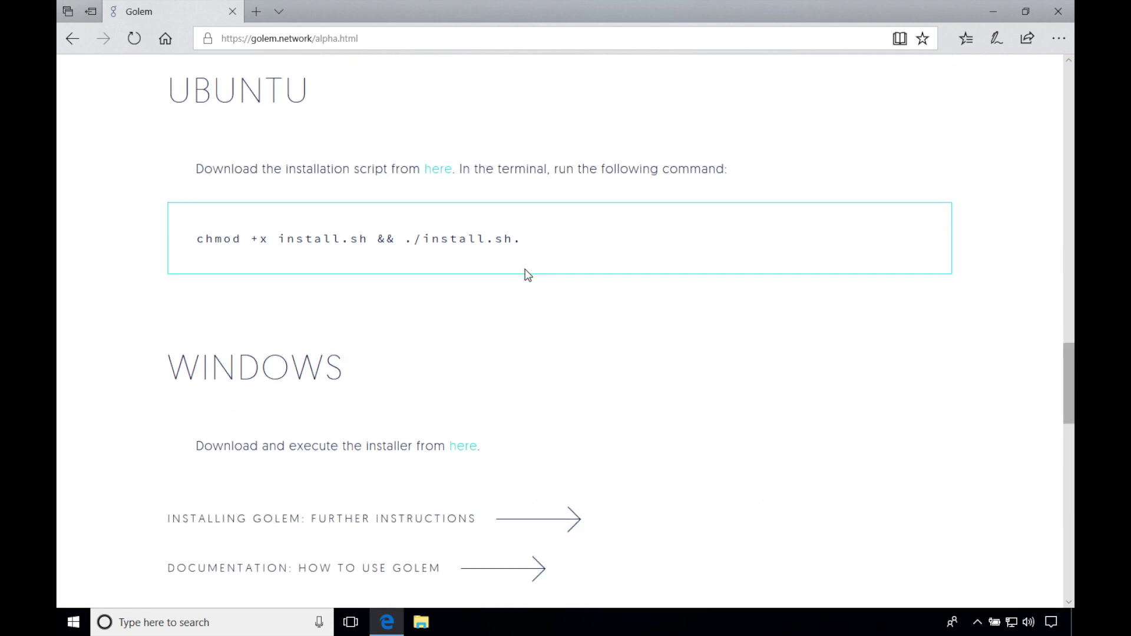
pyautogui.scroll(-3, 527, 275)
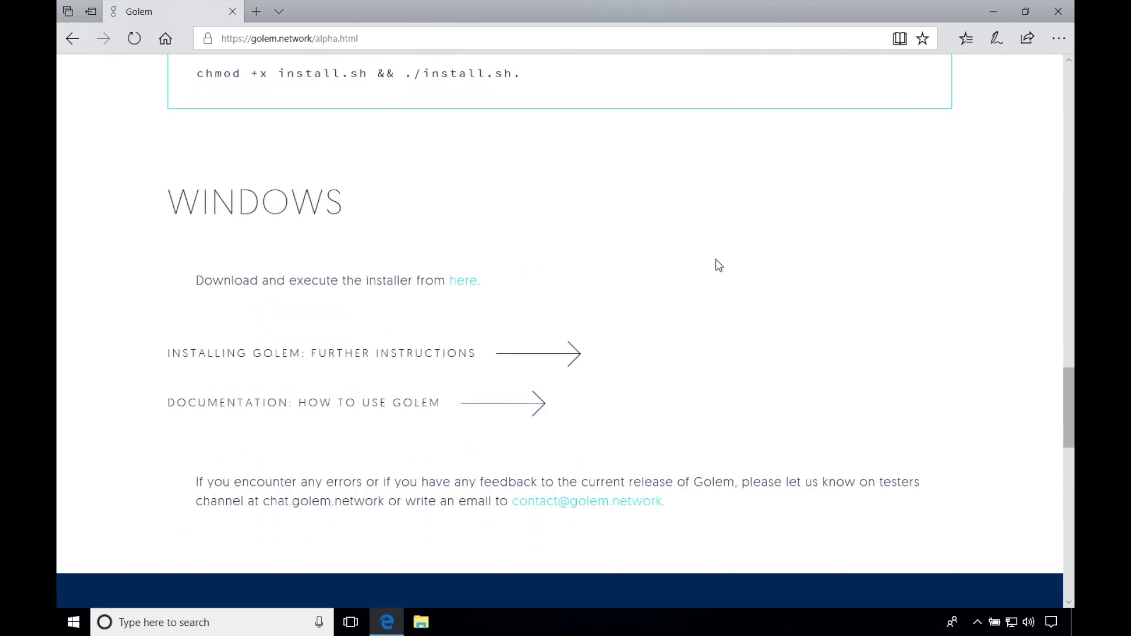
pyautogui.scroll(-2, 718, 265)
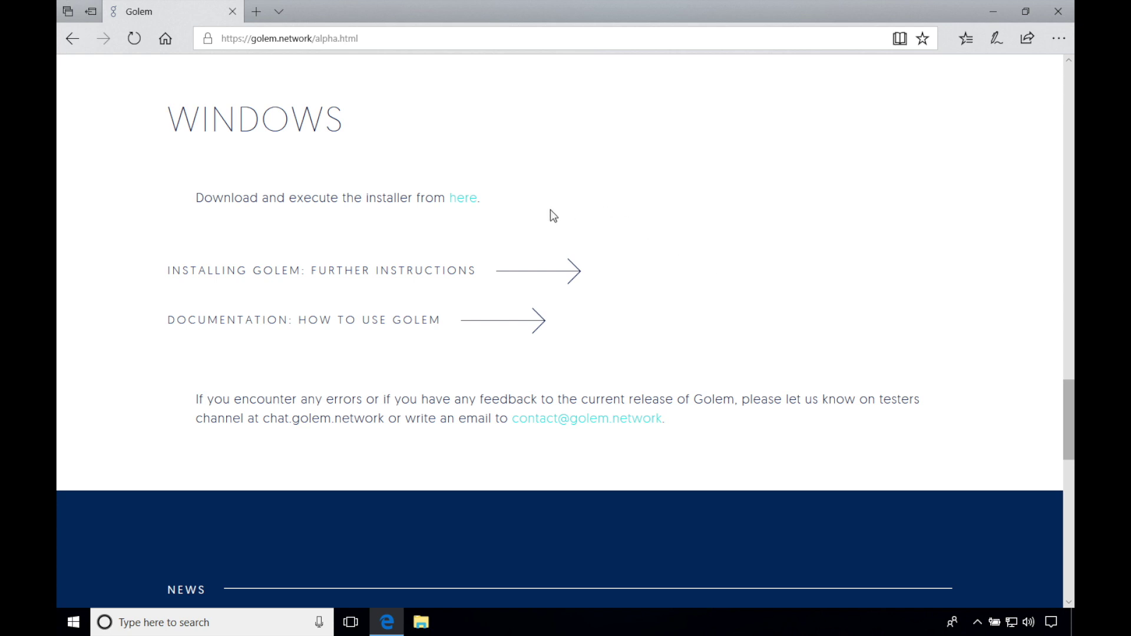
pyautogui.click(471, 205)
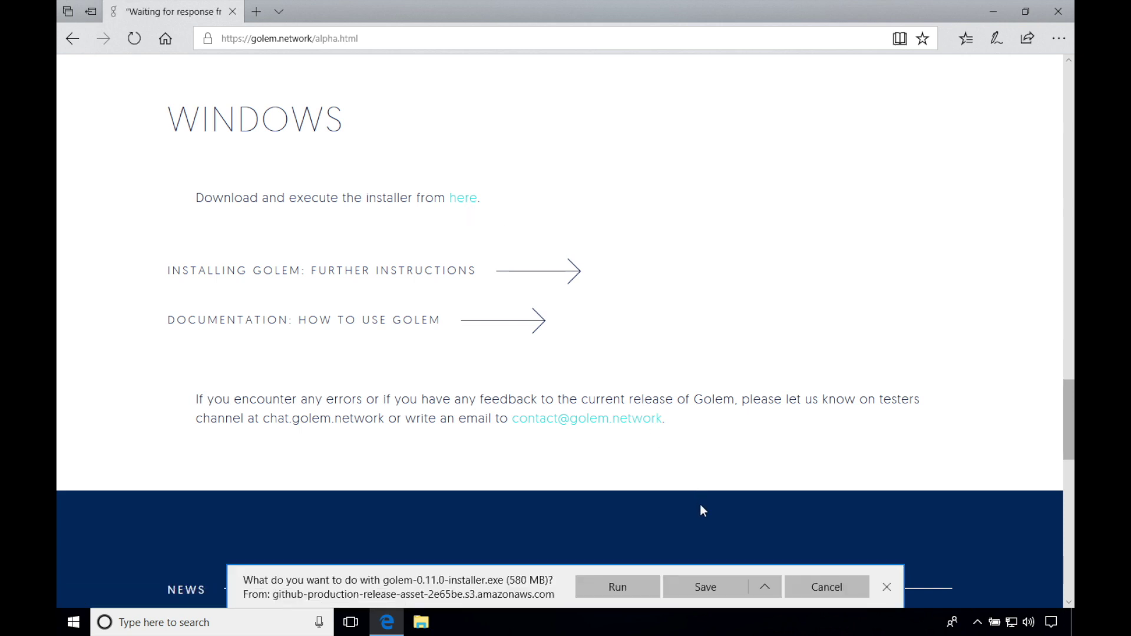
pyautogui.click(703, 590)
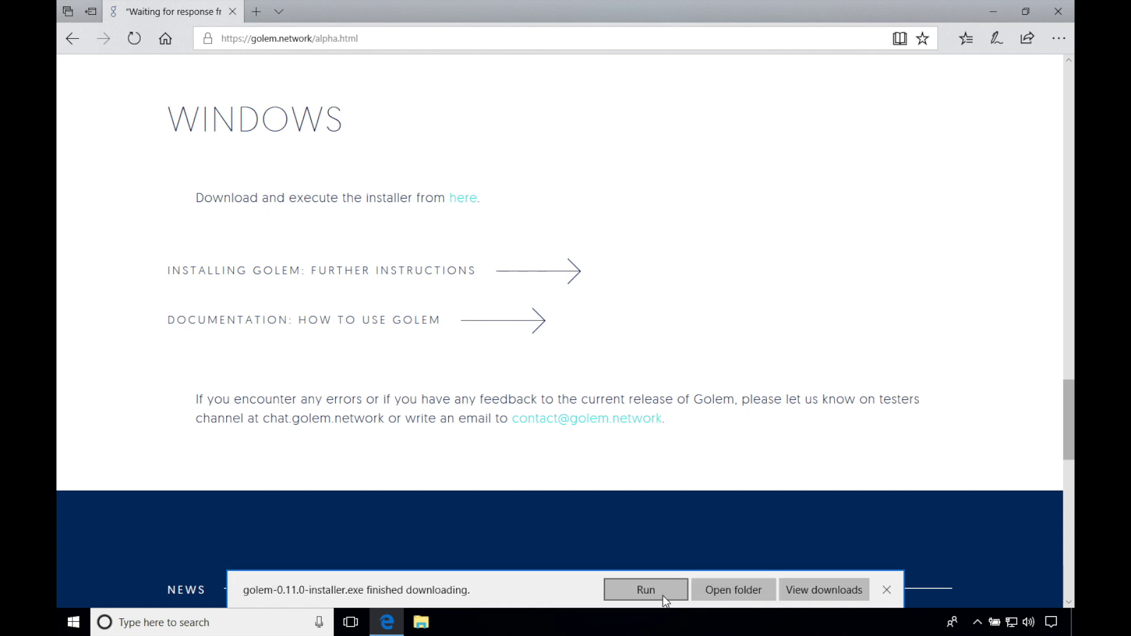
# Step: Run the downloaded Golem installer and close the browser
pyautogui.click(647, 590)
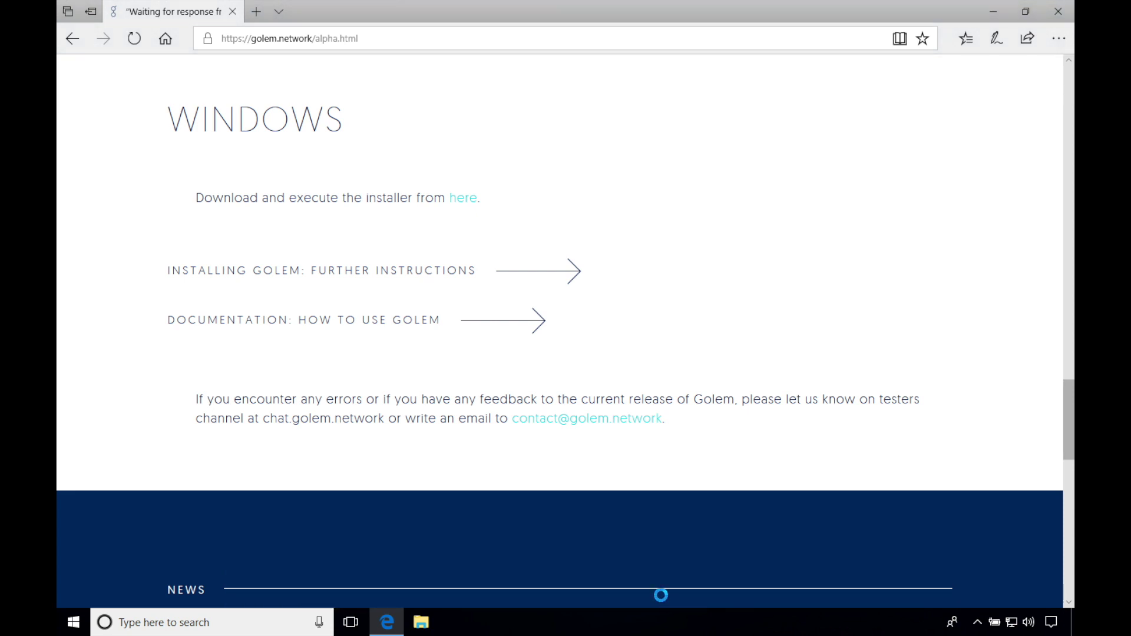
pyautogui.click(1059, 17)
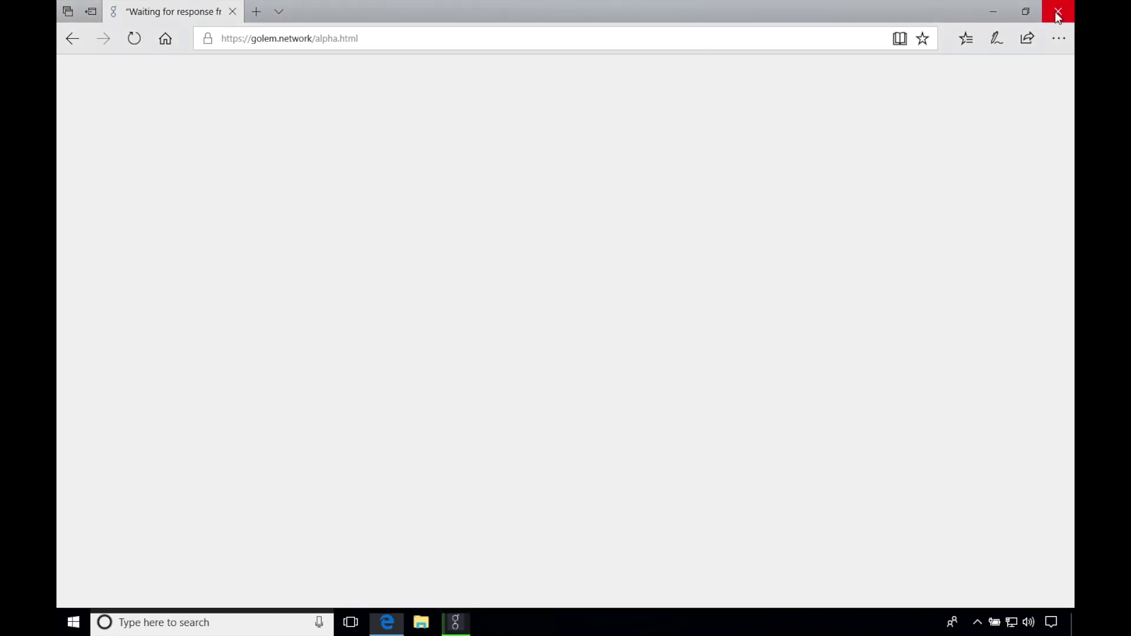
pyautogui.click(1056, 13)
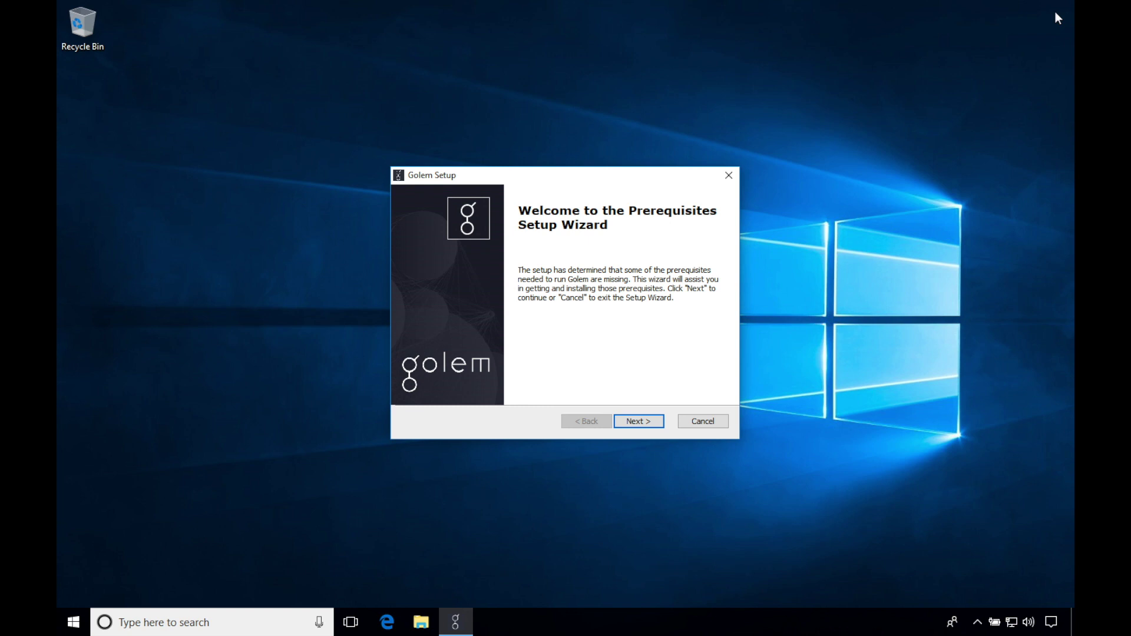
# Step: Install the Docker Toolbox and Microsoft Visual C++ 2015 Redistributable prerequisites, allowing their device changes and the Oracle Corporation device software
pyautogui.click(642, 423)
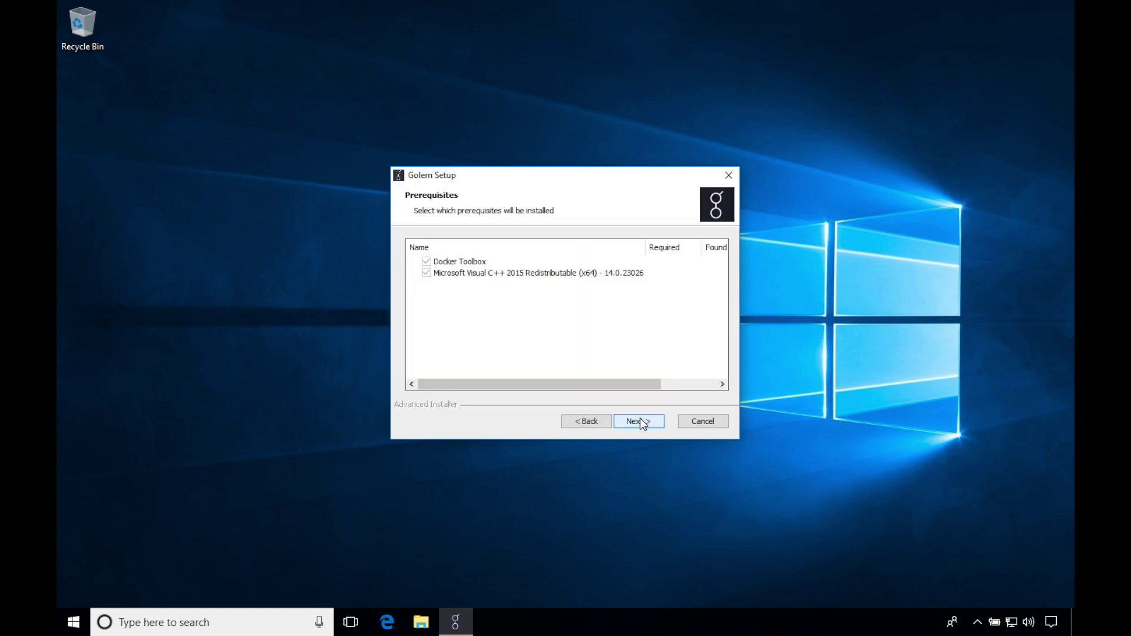
pyautogui.click(641, 422)
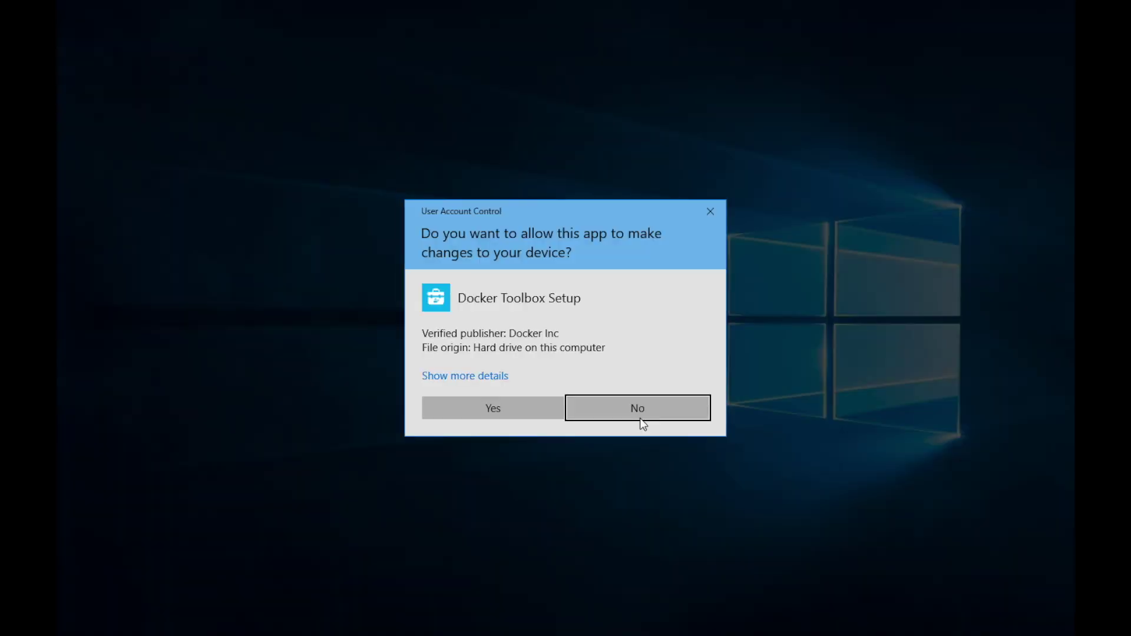
pyautogui.click(541, 412)
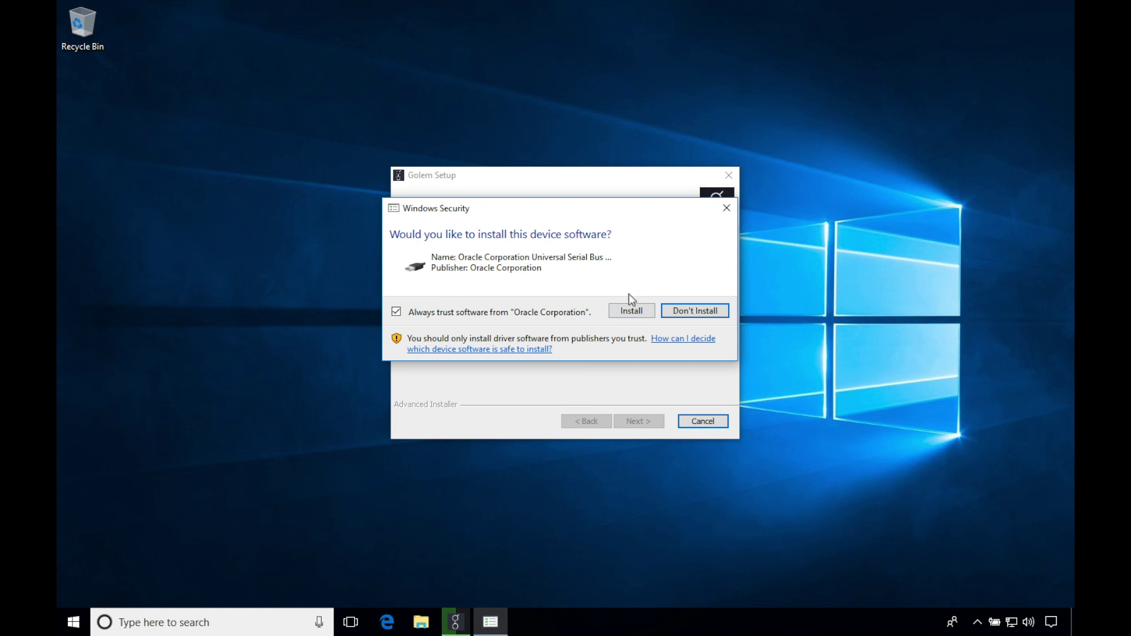
pyautogui.click(632, 312)
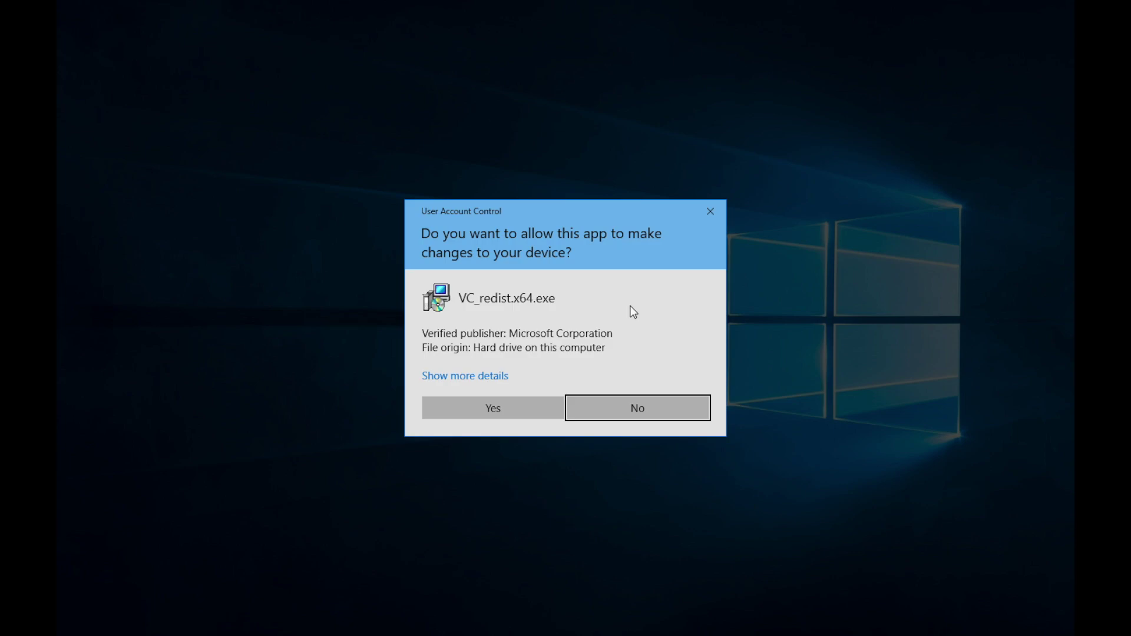
pyautogui.click(516, 408)
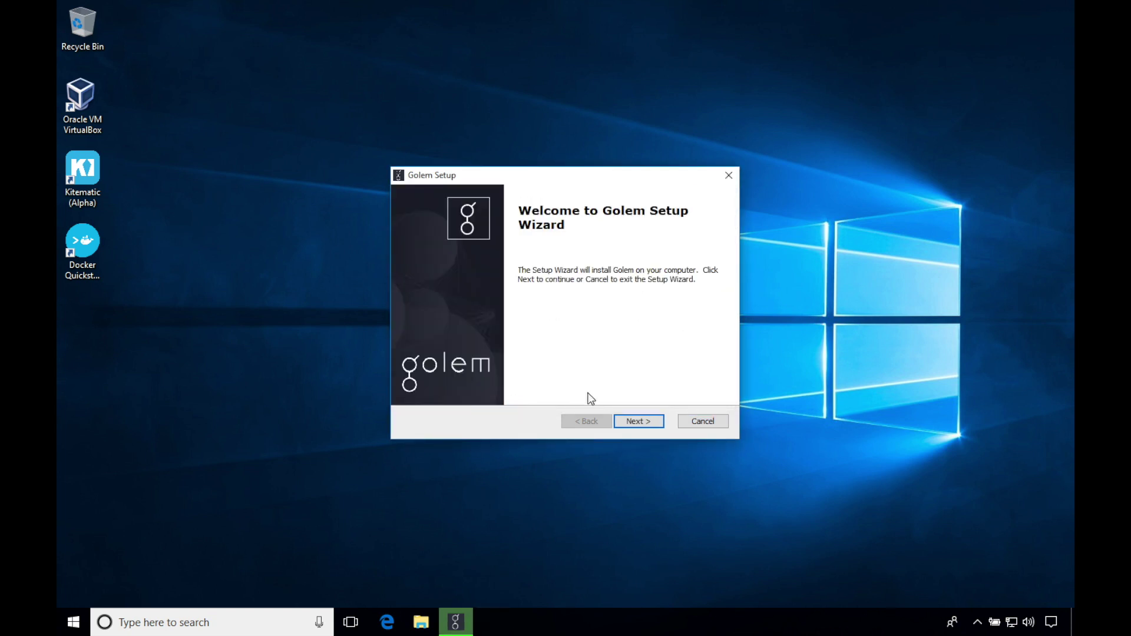
# Step: Accept the GNU General Public License terms in Golem Setup and keep C:\Program Files\Golem\ as the installation folder
pyautogui.click(630, 421)
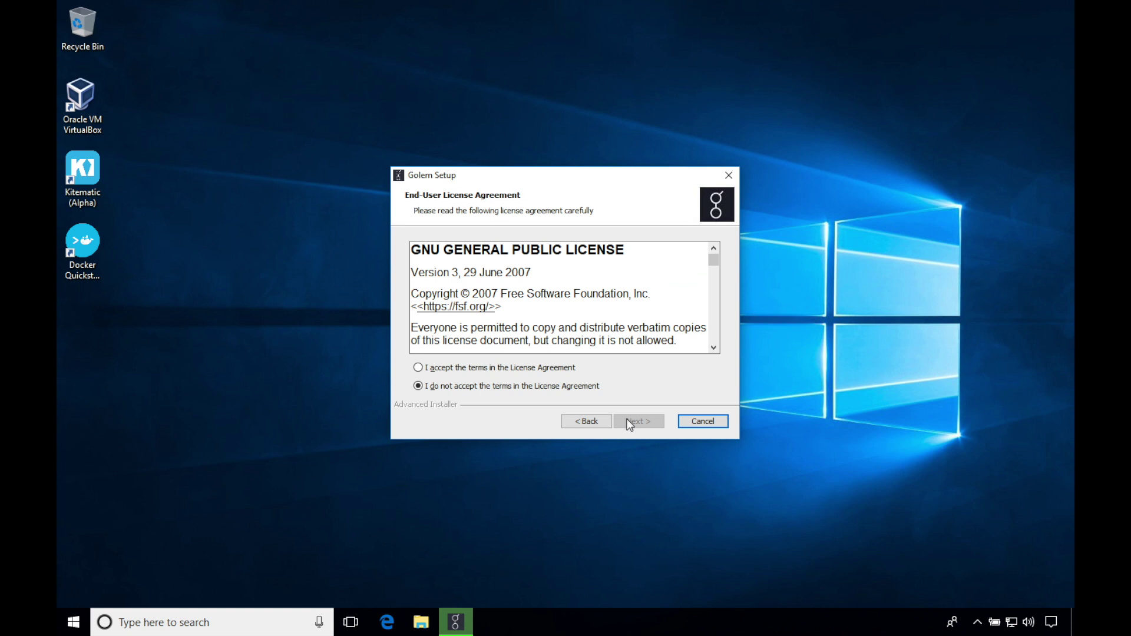
pyautogui.click(556, 369)
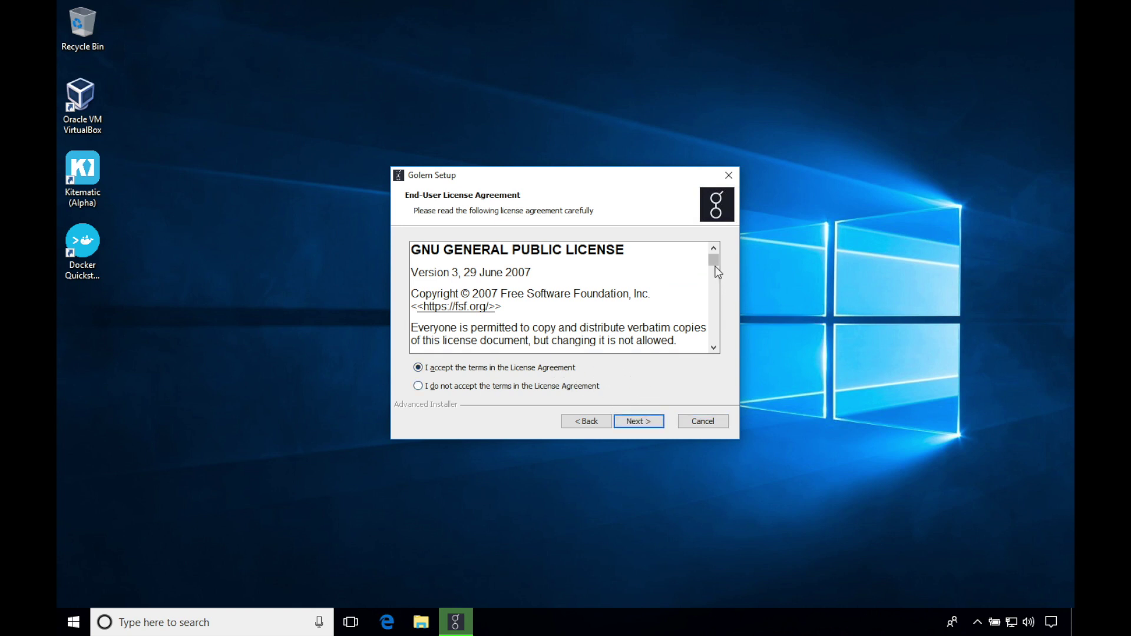
pyautogui.moveTo(716, 268); pyautogui.dragTo(716, 343)
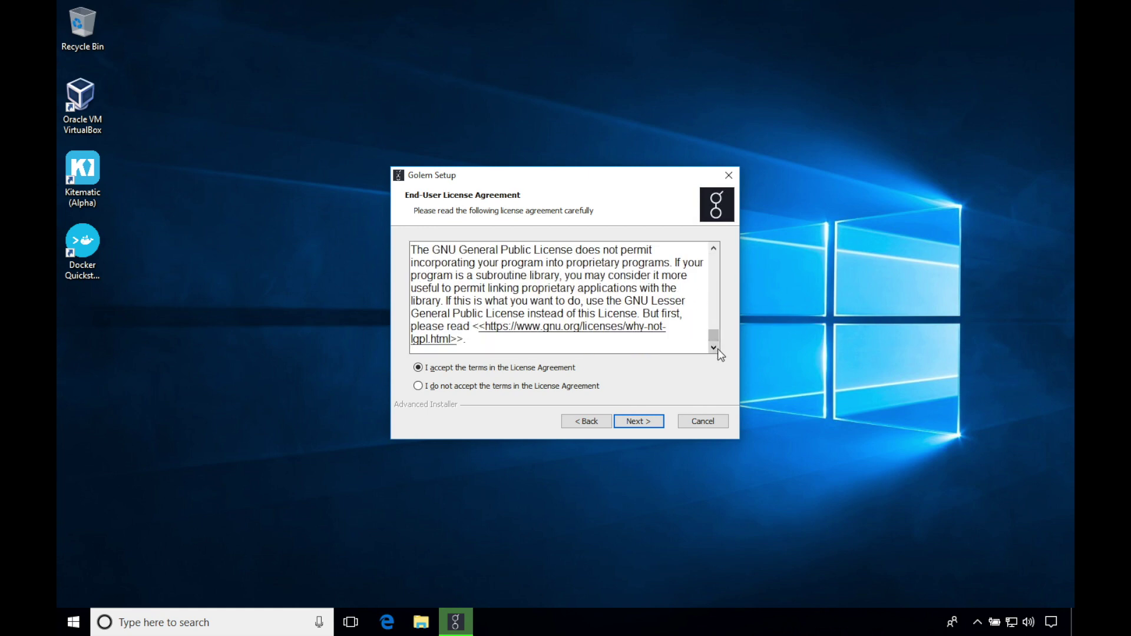
pyautogui.click(639, 422)
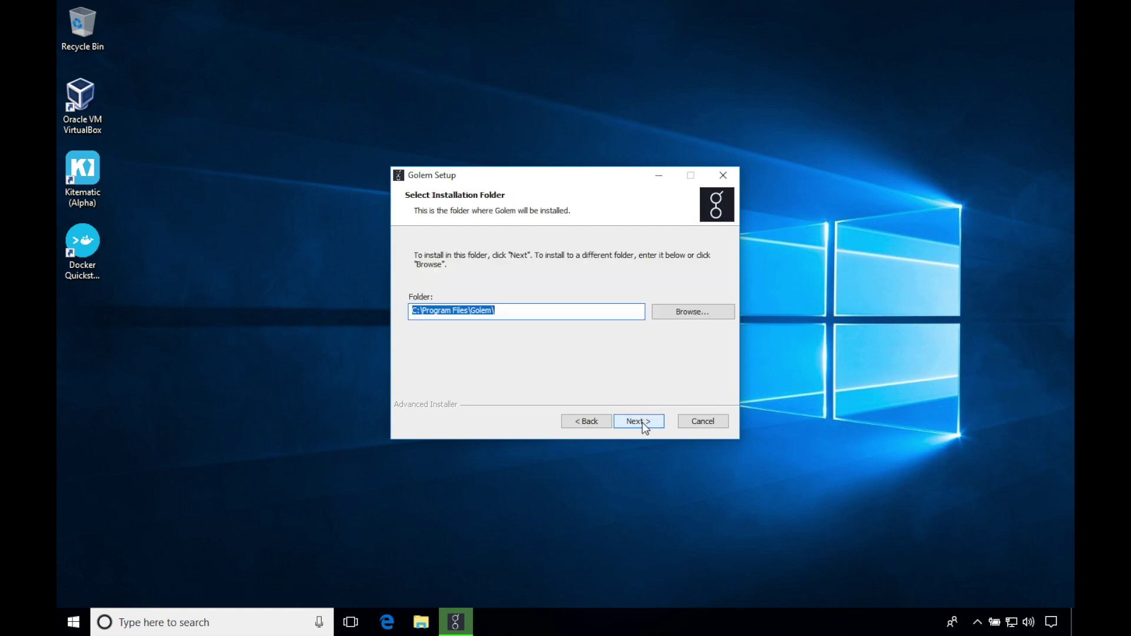
pyautogui.click(642, 423)
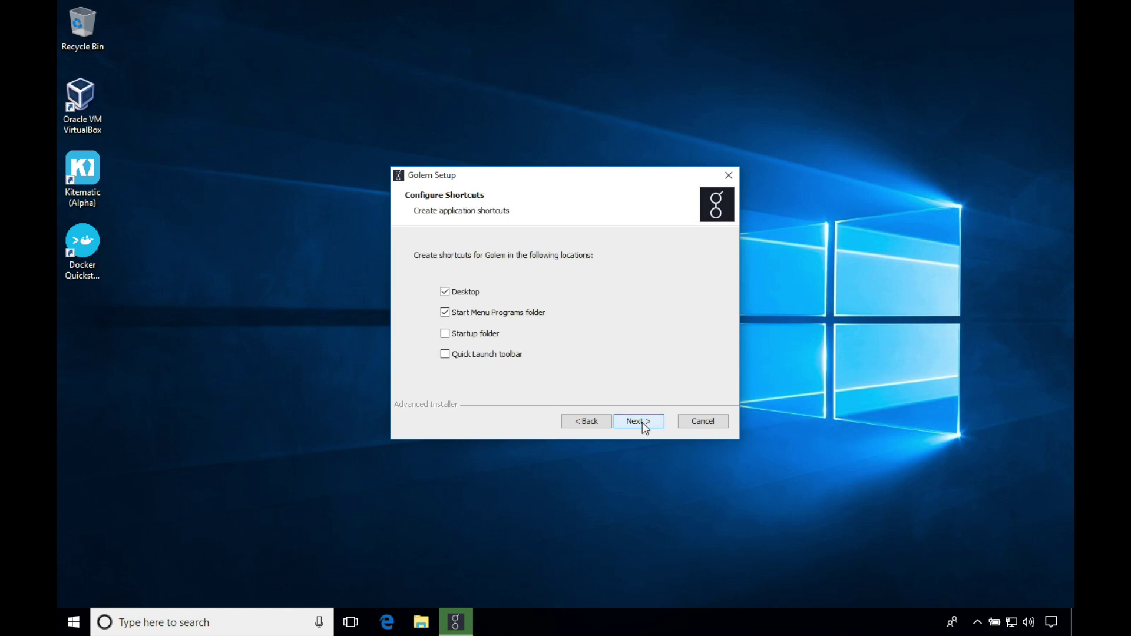
# Step: Include Golem shortcuts in the Startup folder and Quick Launch toolbar, and continue to the installation stage
pyautogui.click(445, 335)
pyautogui.click(445, 354)
pyautogui.click(638, 428)
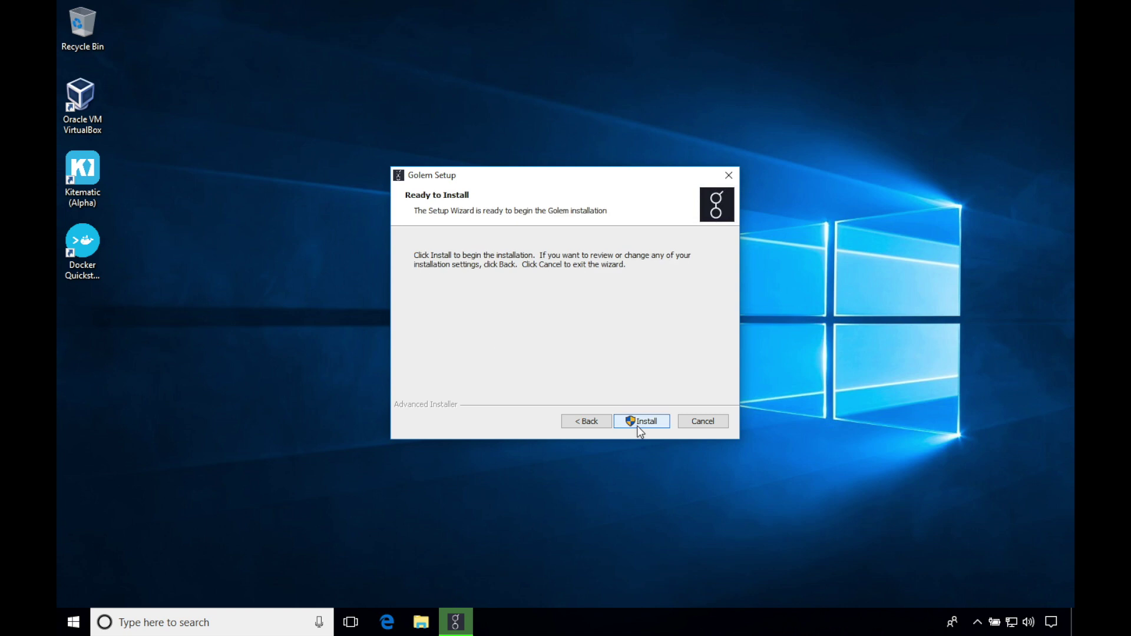
# Step: Install Golem, allow it to make changes to the device, and finish the setup wizard
pyautogui.click(639, 426)
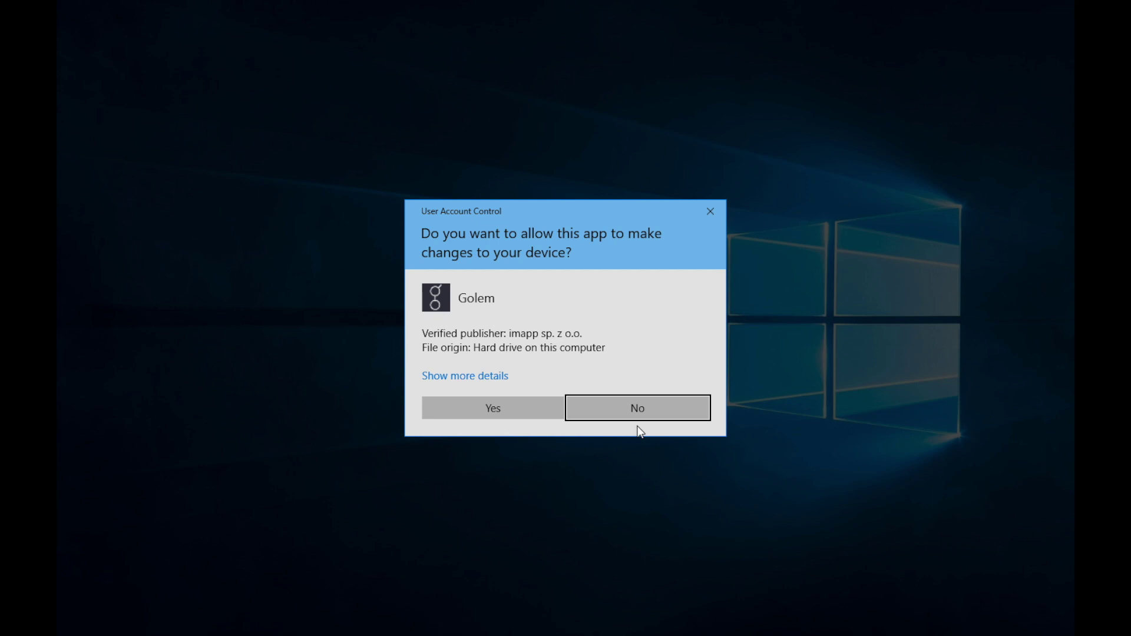
pyautogui.click(512, 408)
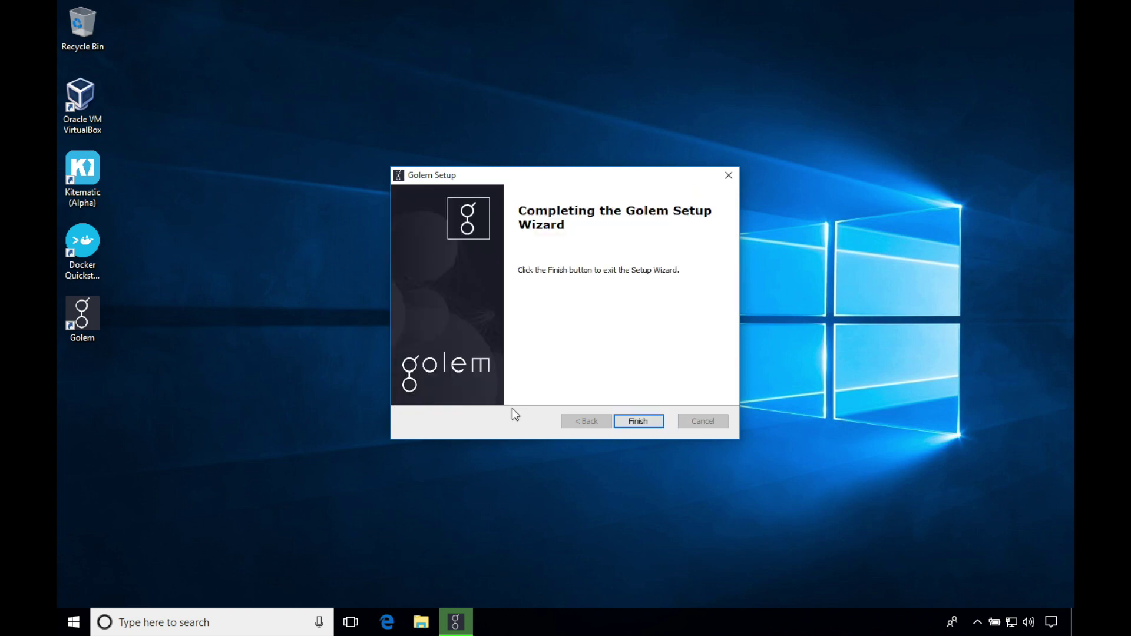
pyautogui.click(631, 421)
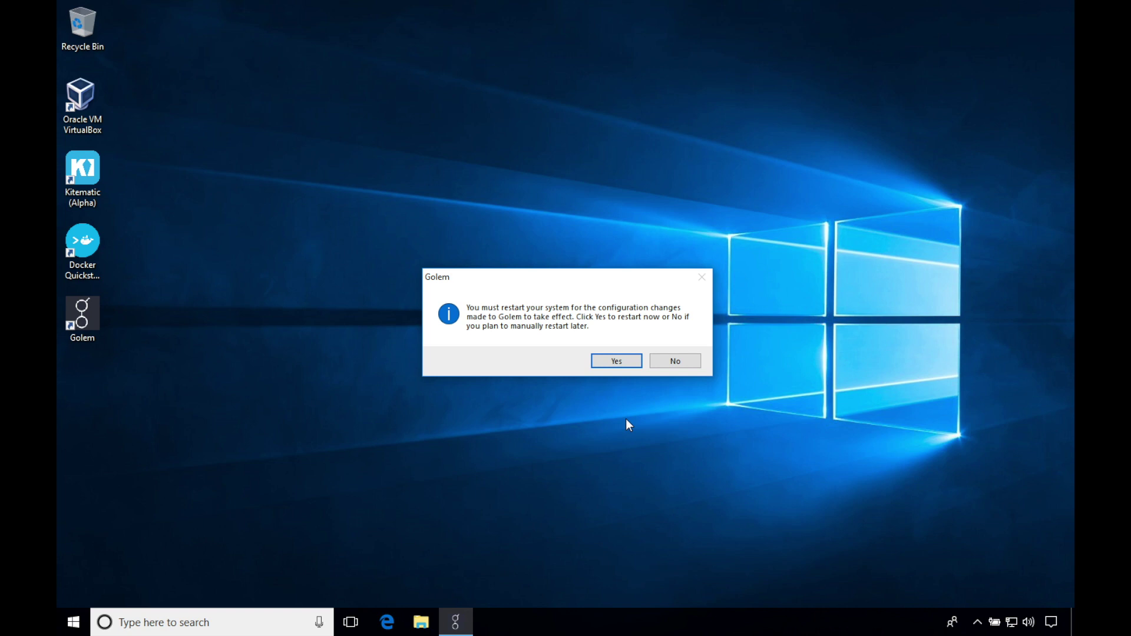
# Step: Restart the system to apply Golem's configuration changes and sign back in to Windows with the account password
pyautogui.click(614, 367)
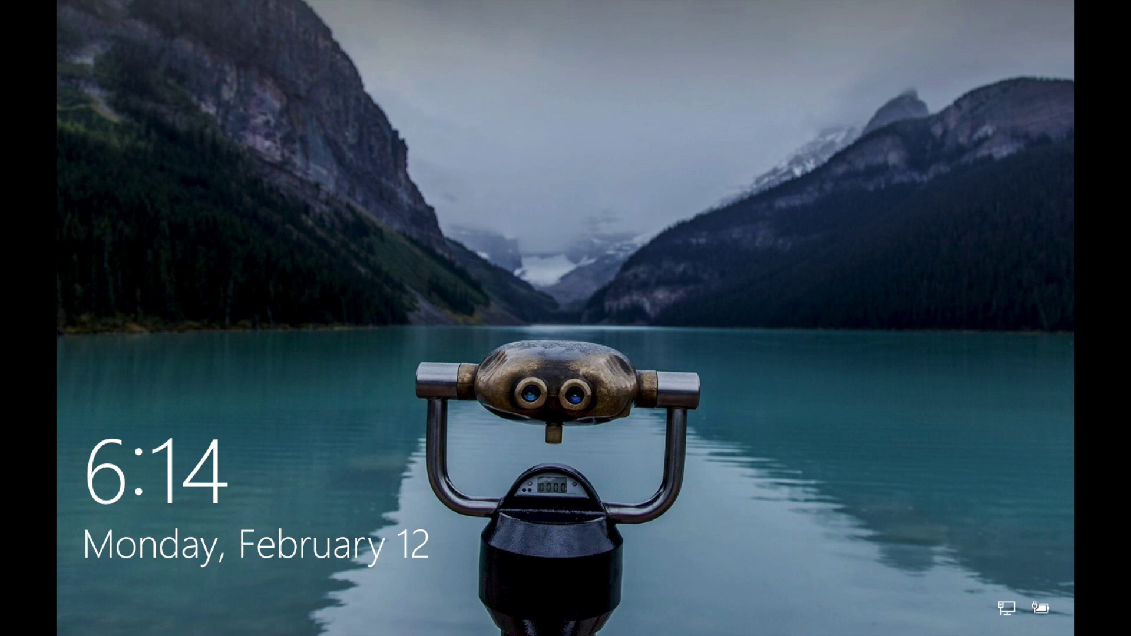
pyautogui.click(724, 257)
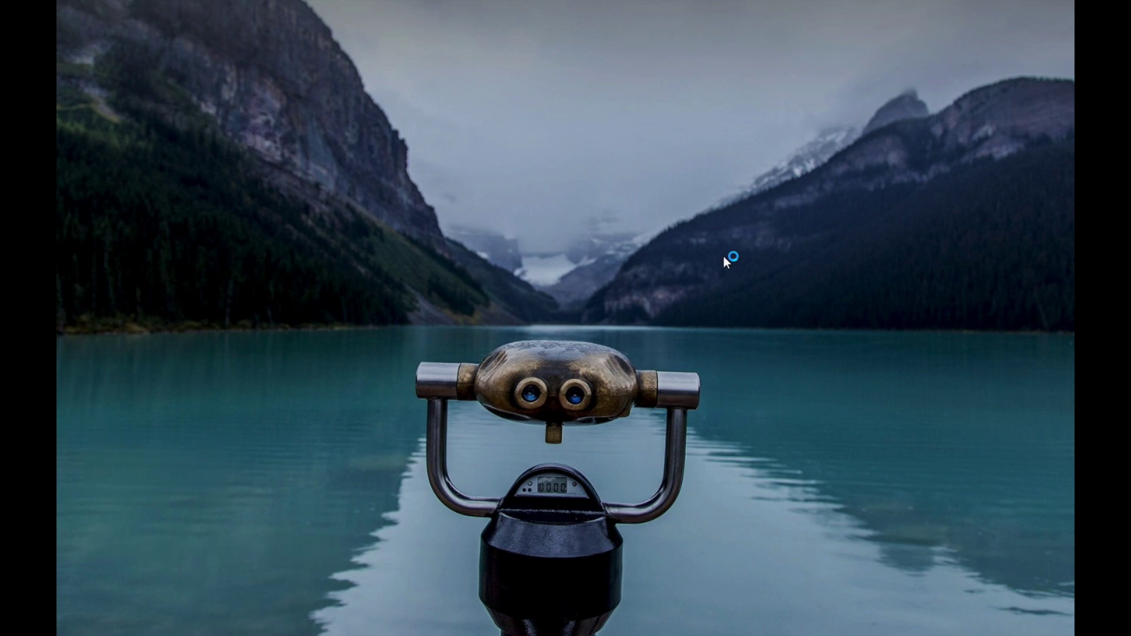
pyautogui.write('•••••')
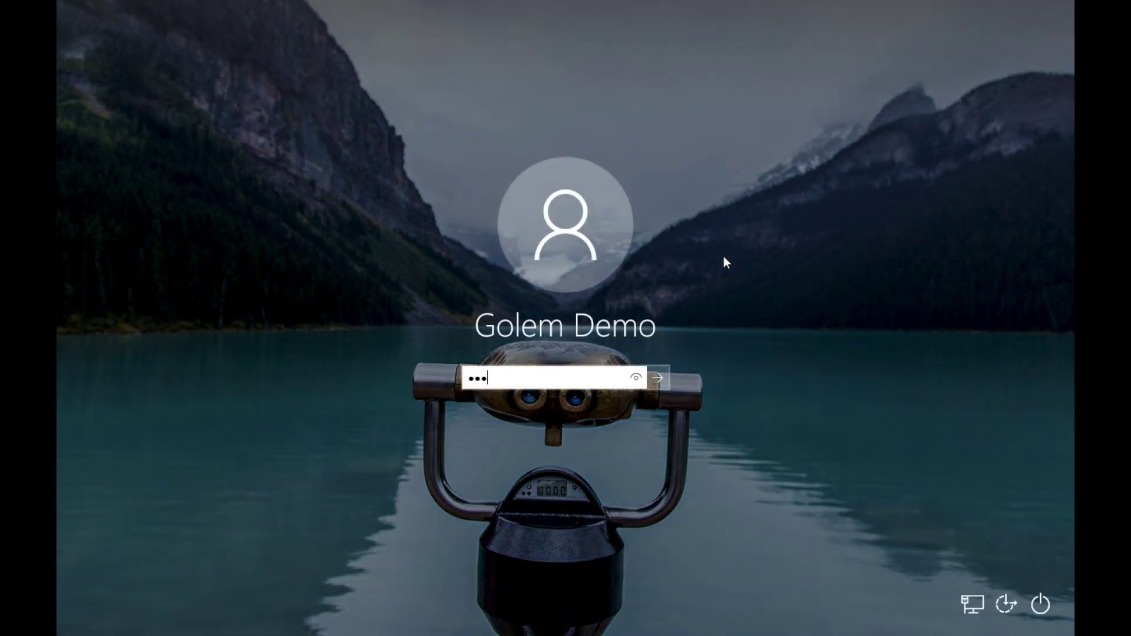
pyautogui.press('Return')
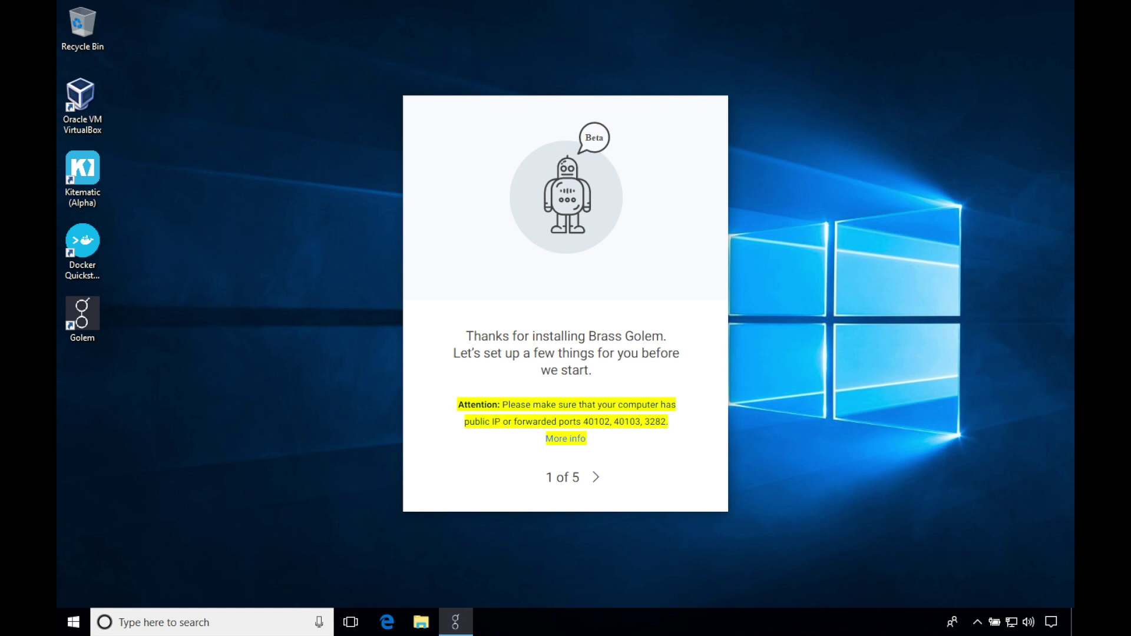
# Step: Name the node "Golem Win10 Demo" without an avatar and advance through the Network and Tasks introduction pages to the last one
pyautogui.click(605, 480)
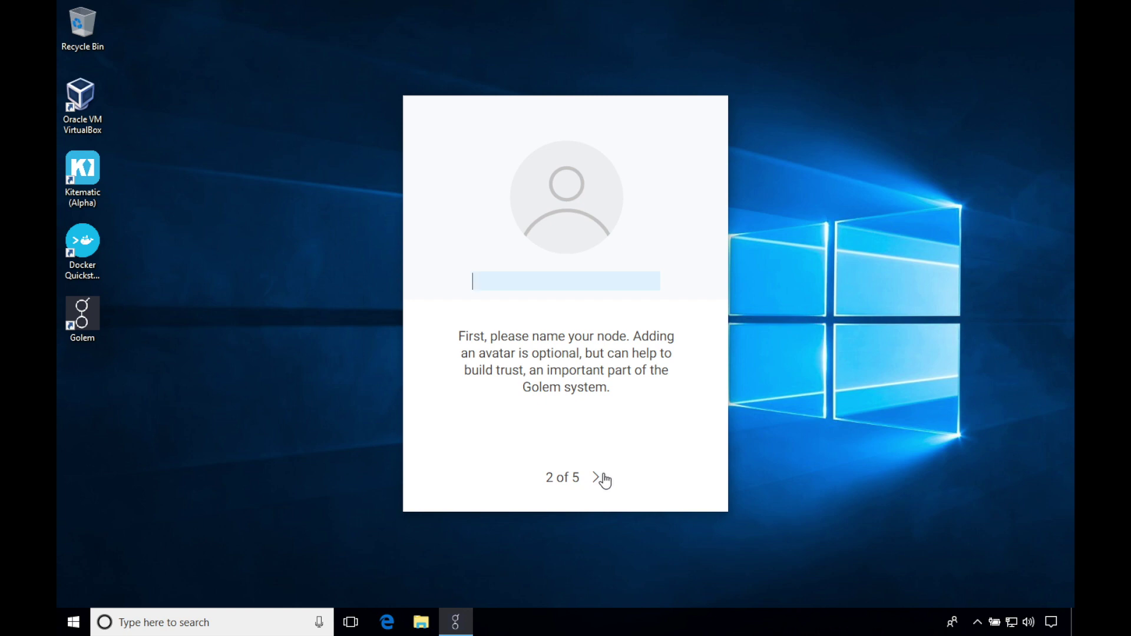
pyautogui.write('Golem Win10 Demo')
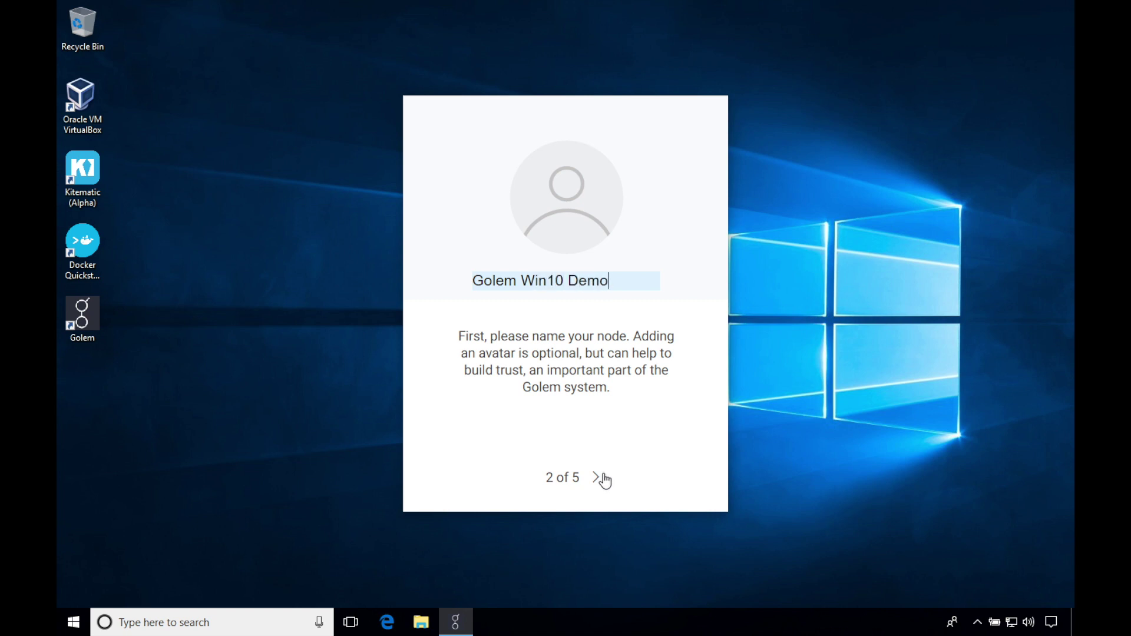
pyautogui.click(603, 478)
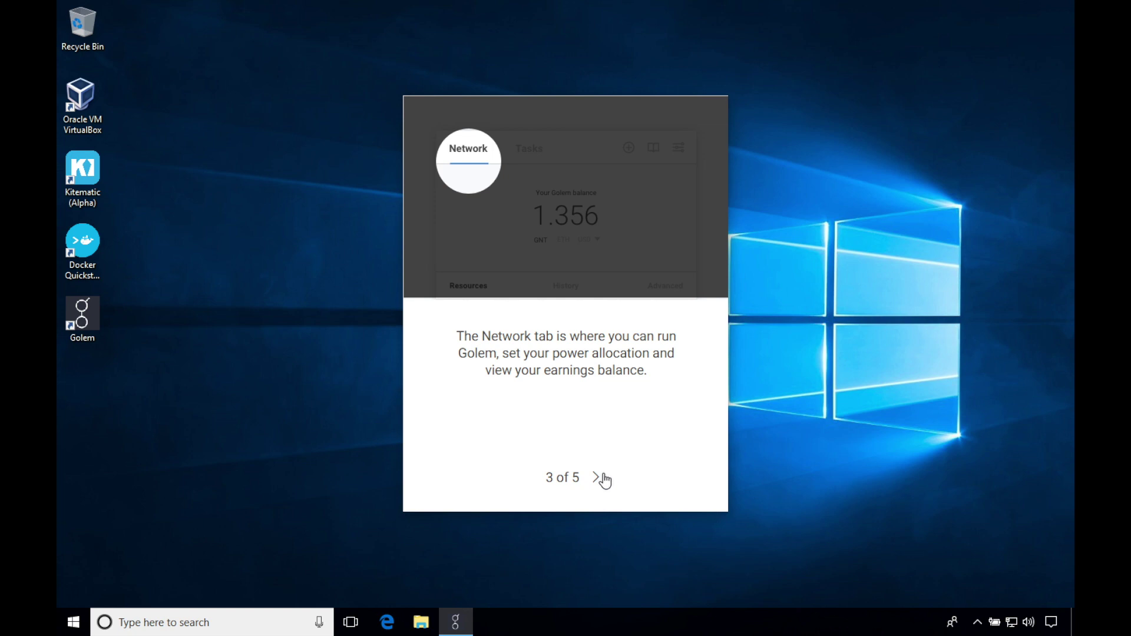
pyautogui.click(602, 478)
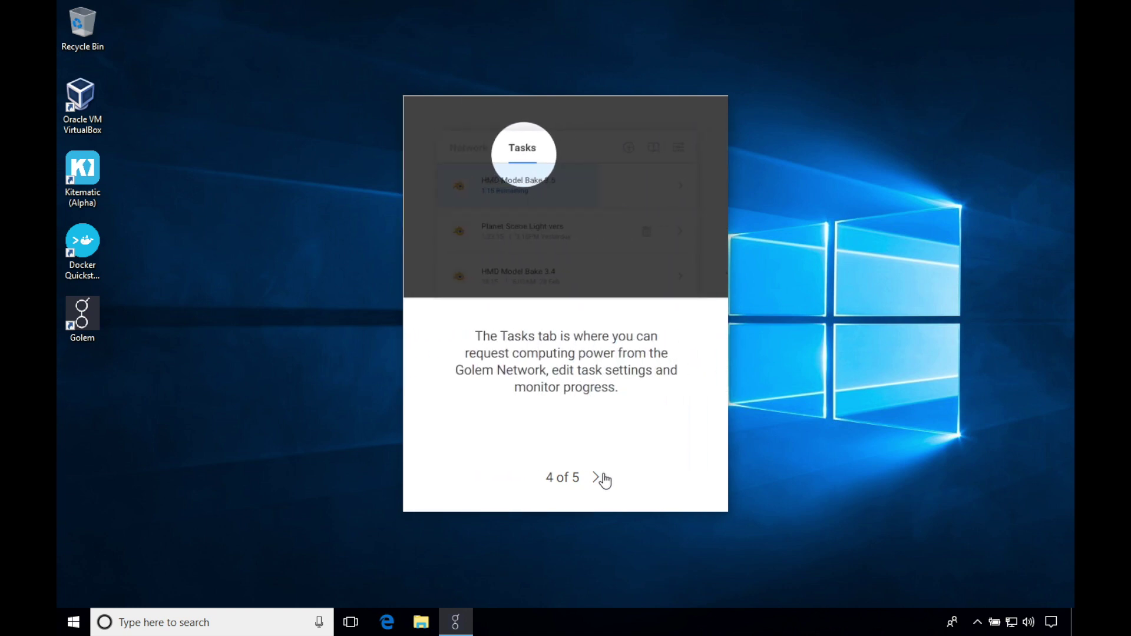
pyautogui.click(602, 478)
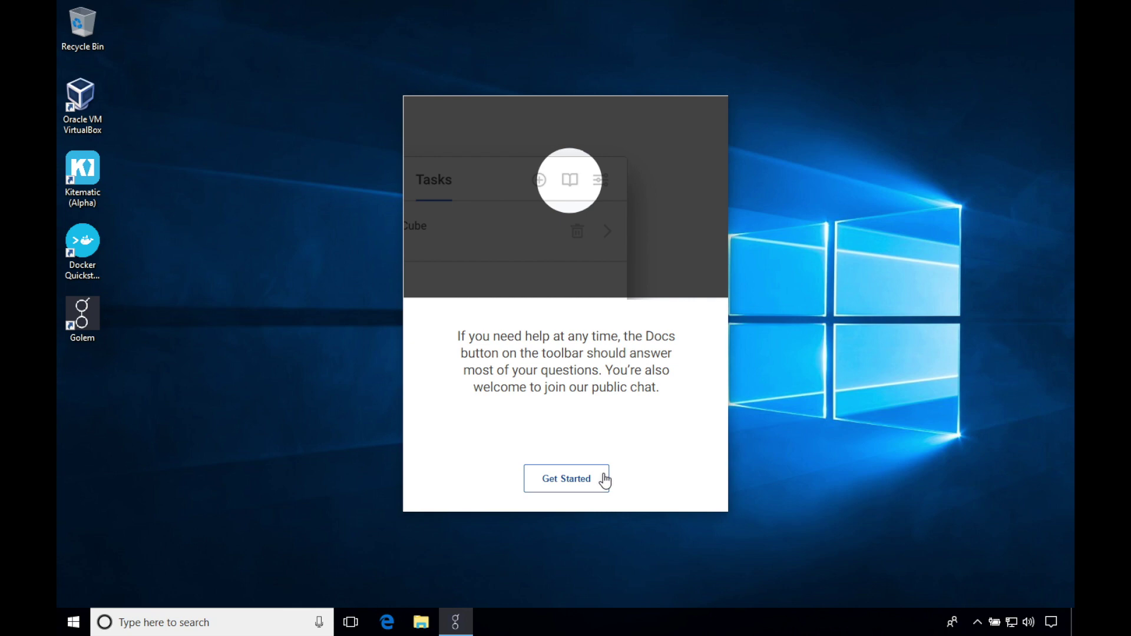
# Step: Finish the Brass Golem introduction and allow VirtualBox Interface to make changes to the device
pyautogui.click(604, 481)
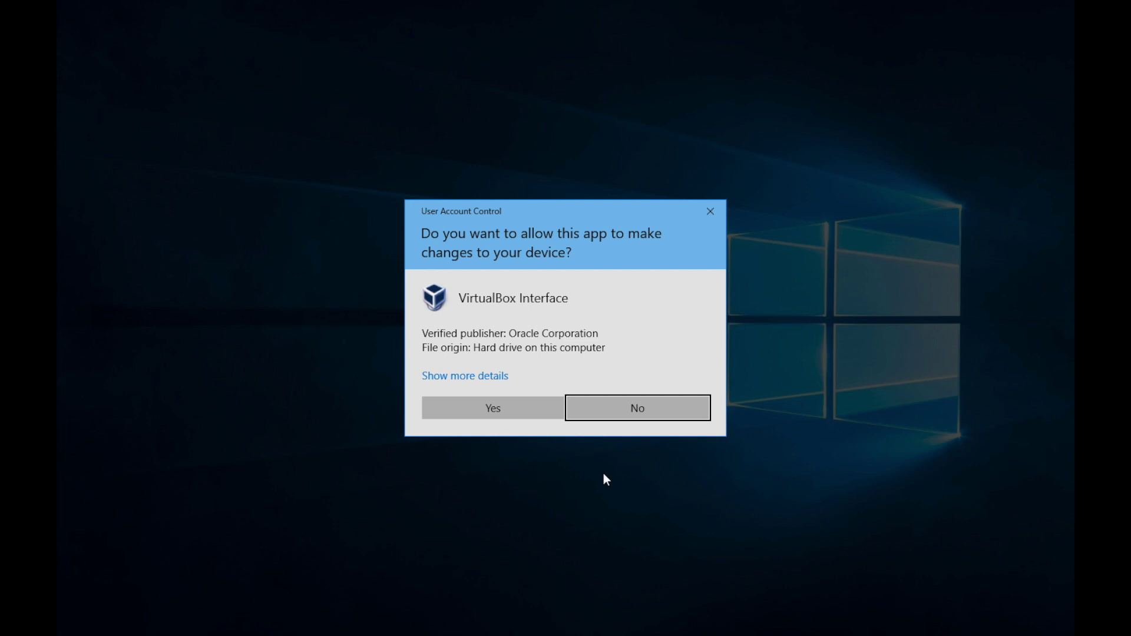
pyautogui.click(523, 409)
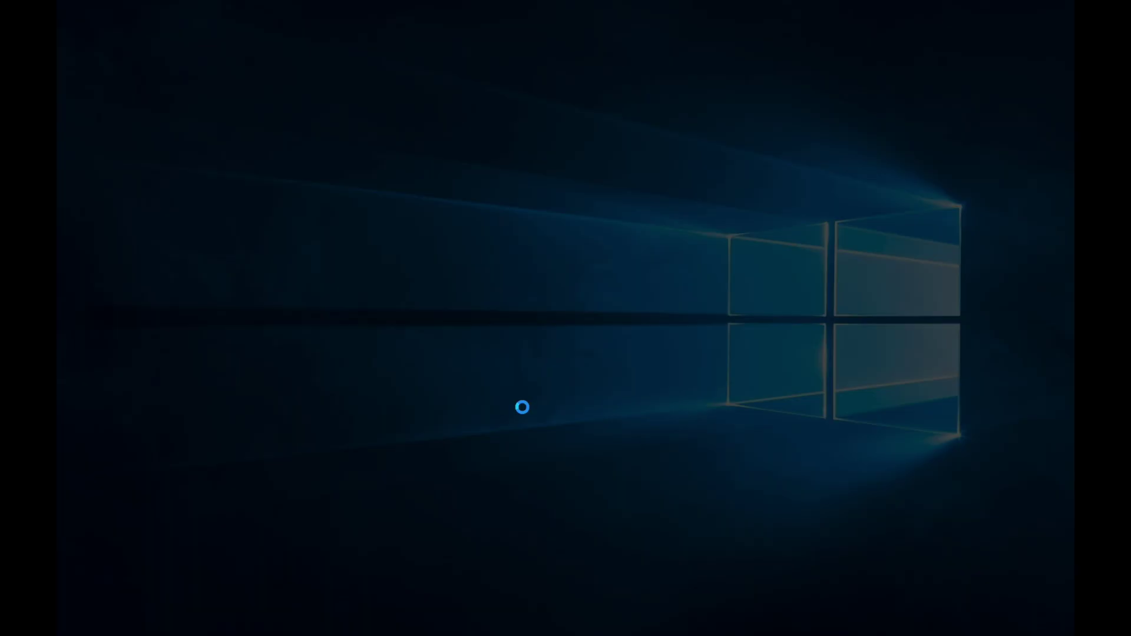
pyautogui.click(523, 408)
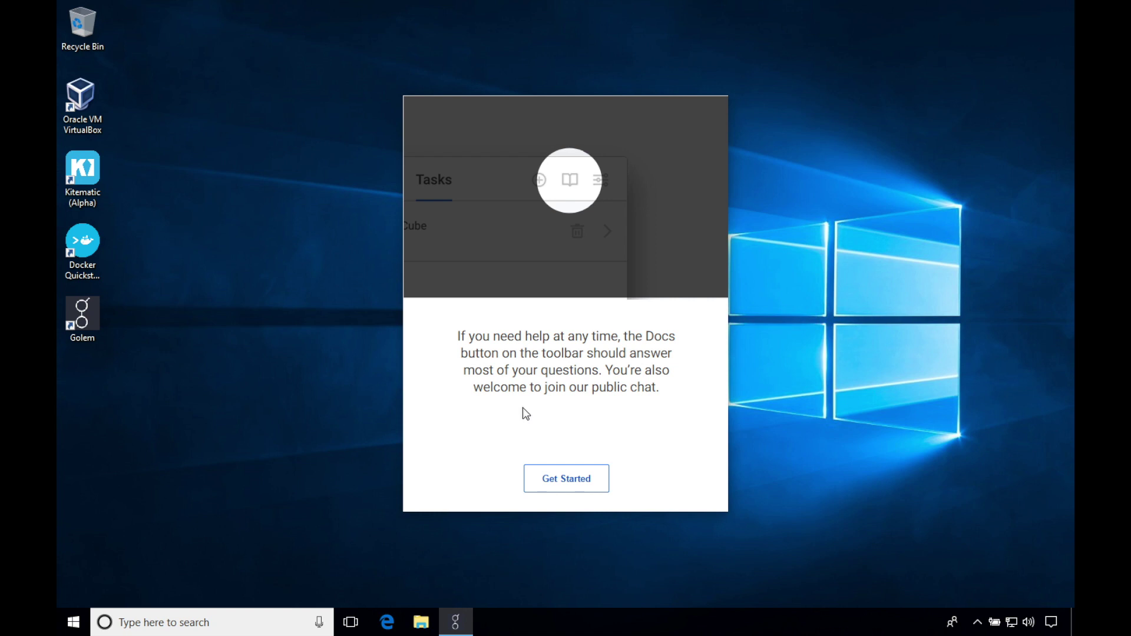
# Step: Get started with Golem and allow golemapp and hyperg to communicate through the firewall on private networks
pyautogui.click(564, 478)
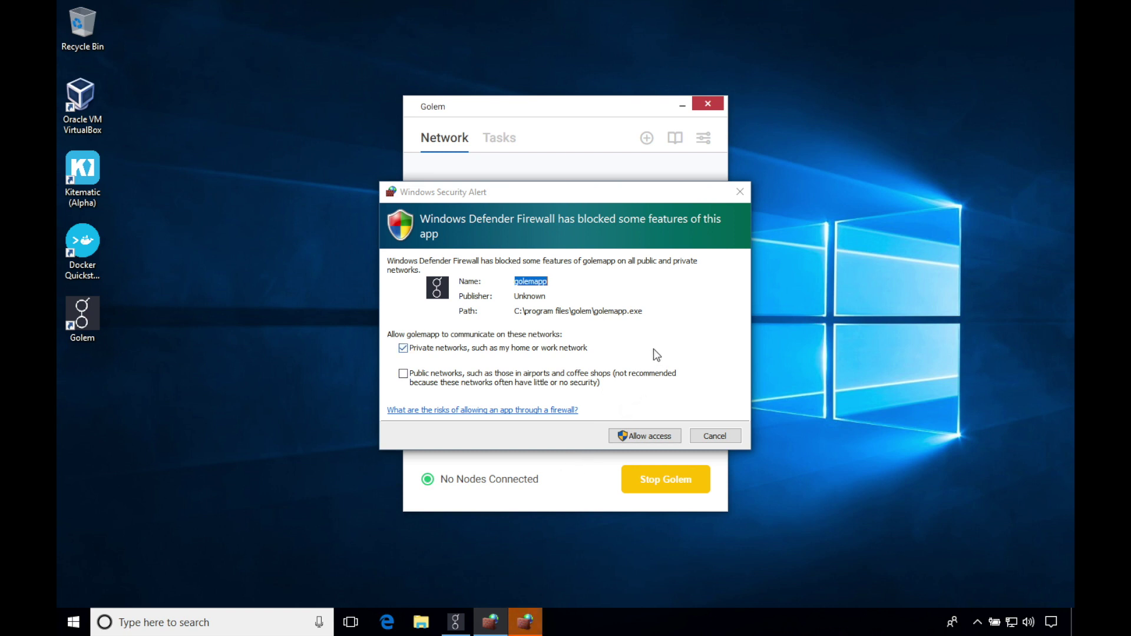
pyautogui.click(647, 435)
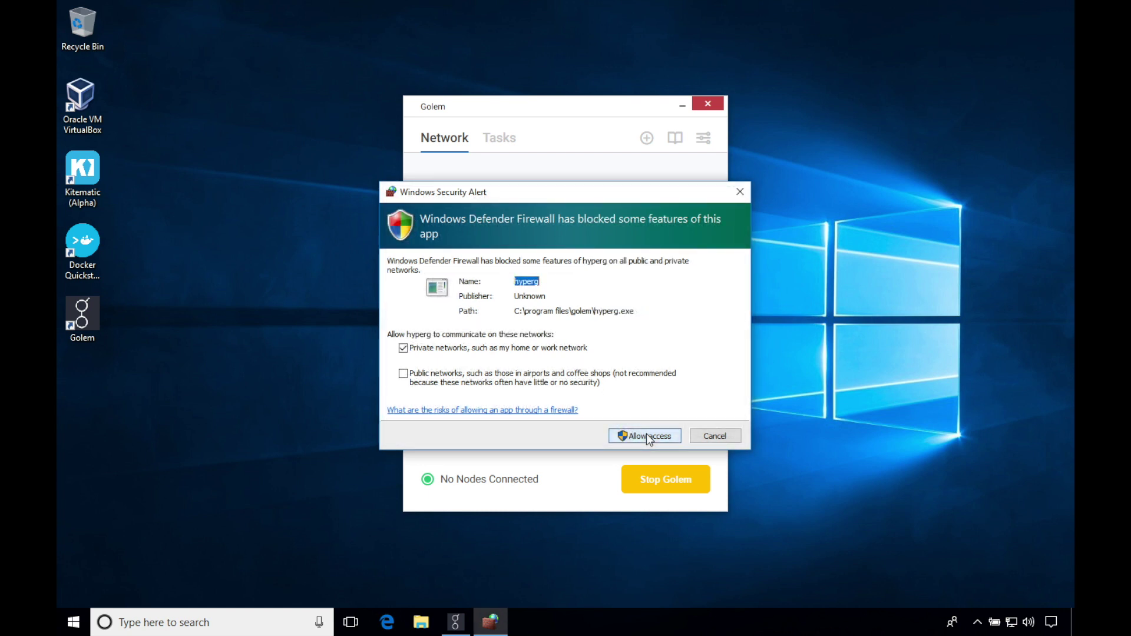
pyautogui.click(648, 437)
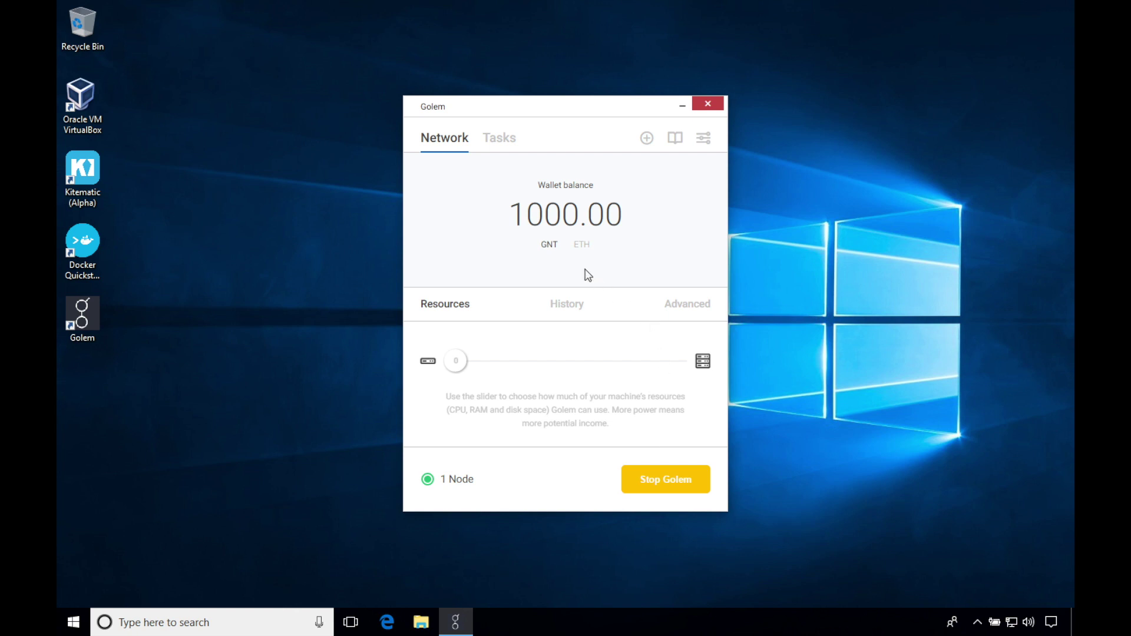
# Step: Show the ETH gas balance and enlarge the window so that all advanced resource settings fit in view
pyautogui.click(580, 248)
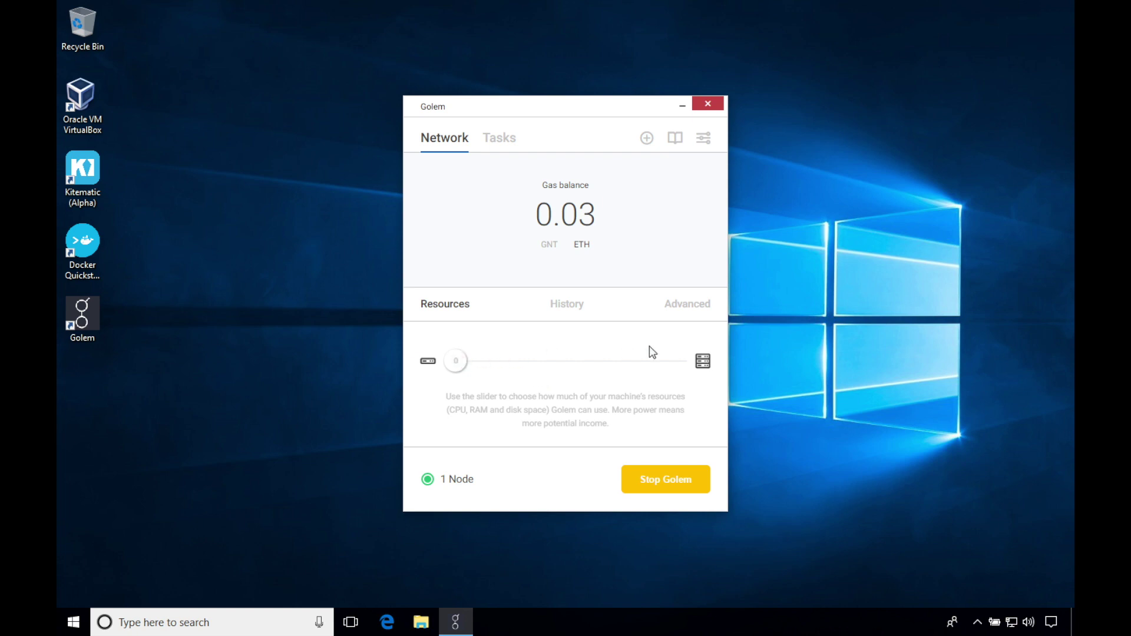
pyautogui.click(681, 307)
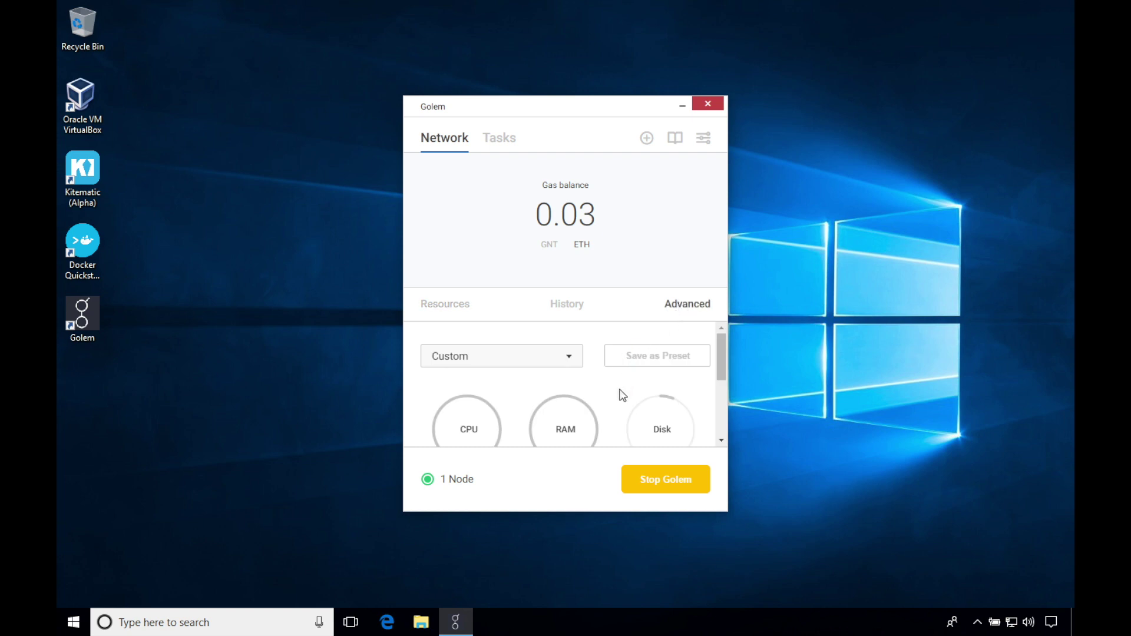
pyautogui.scroll(-3, 622, 395)
pyautogui.scroll(1, 622, 394)
pyautogui.scroll(3, 623, 394)
pyautogui.scroll(-1, 576, 417)
pyautogui.moveTo(581, 112); pyautogui.dragTo(589, 29)
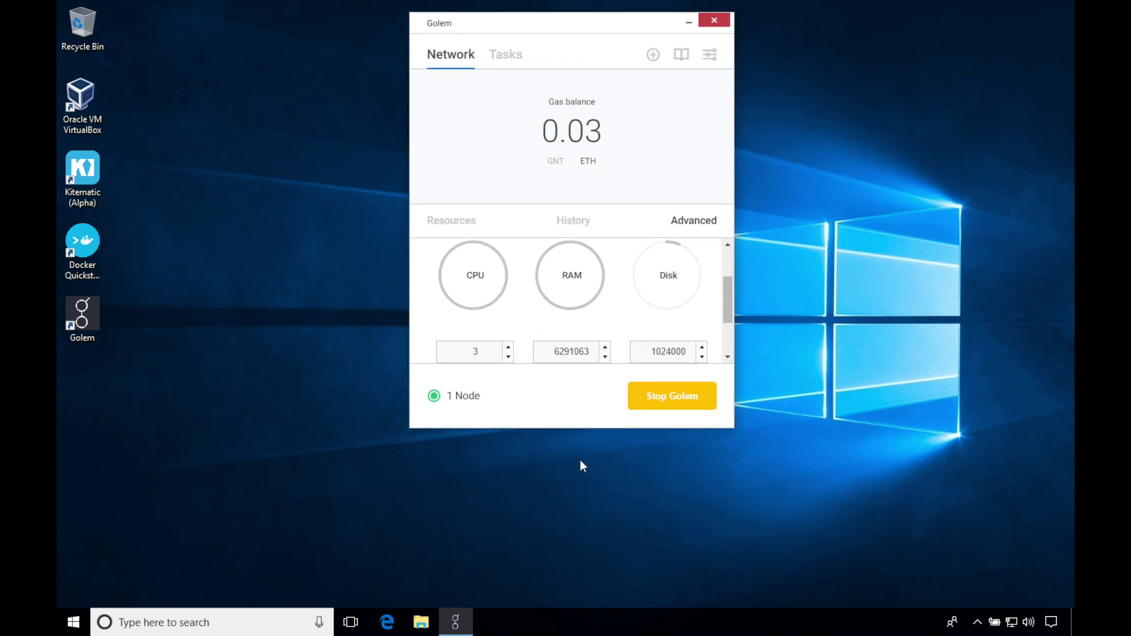
pyautogui.moveTo(583, 426); pyautogui.dragTo(582, 590)
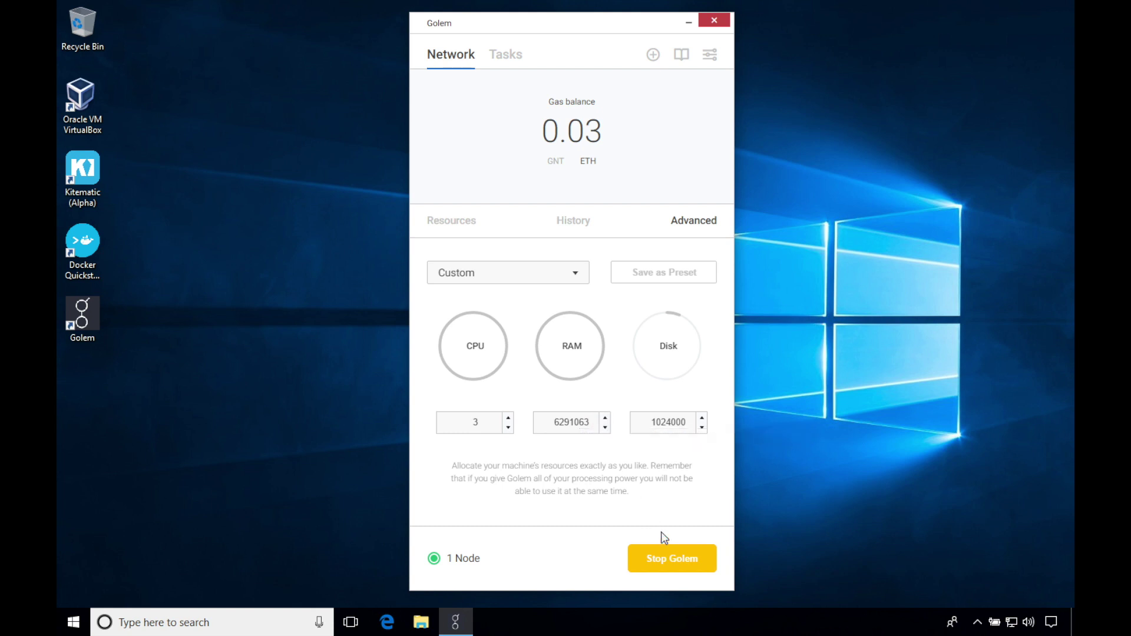
# Step: Stop Golem and raise the overall machine resource allocation to 71
pyautogui.click(682, 574)
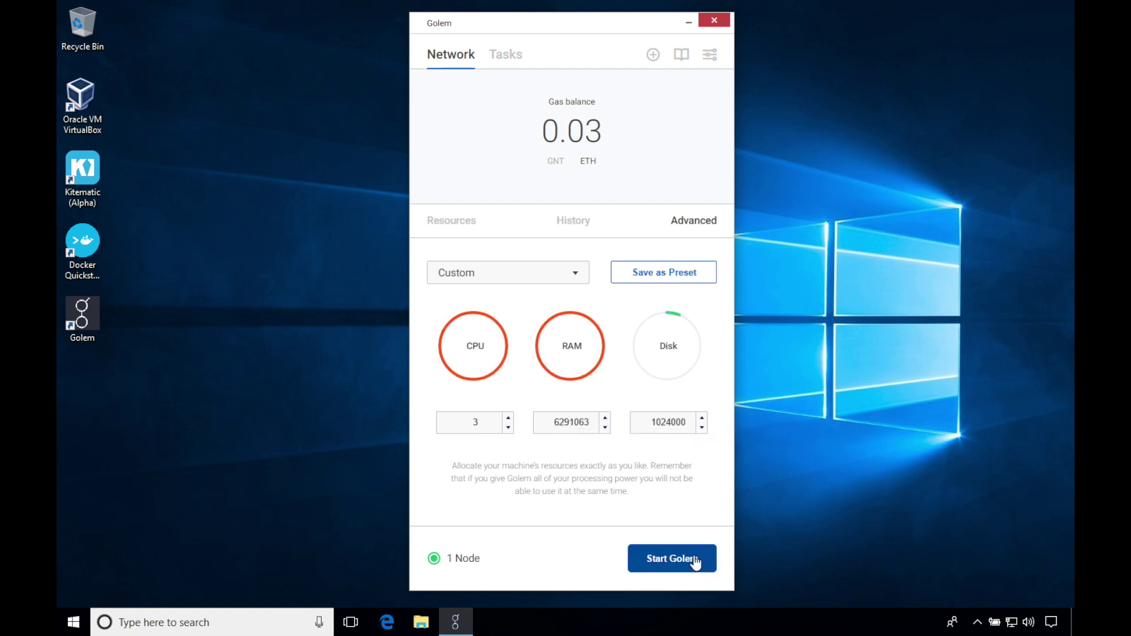
pyautogui.click(450, 223)
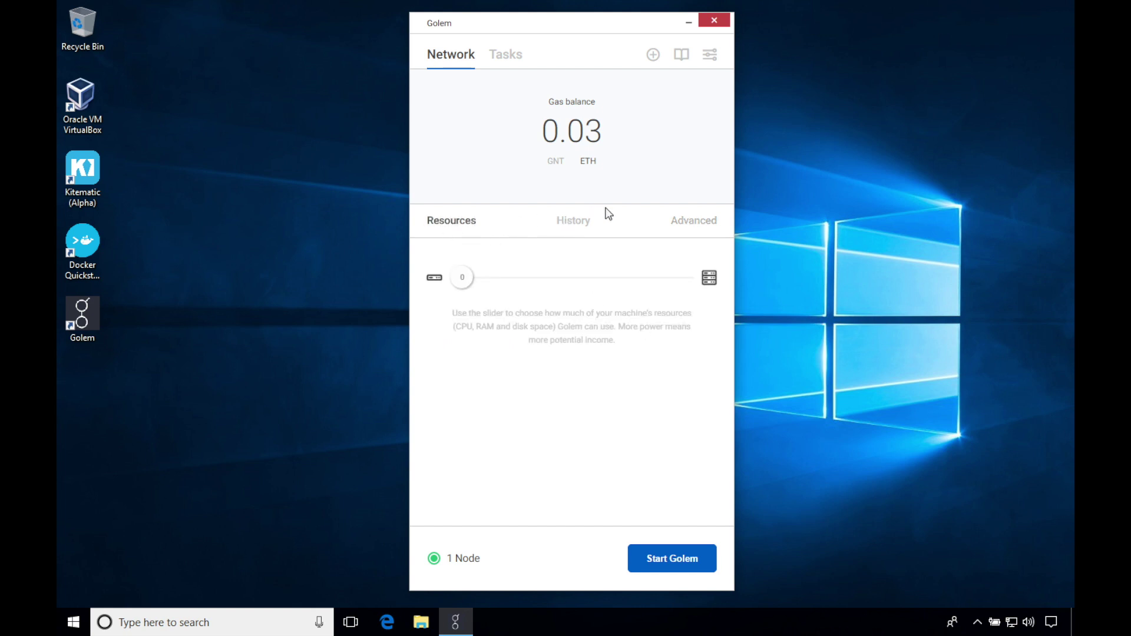
pyautogui.moveTo(461, 283); pyautogui.dragTo(537, 288)
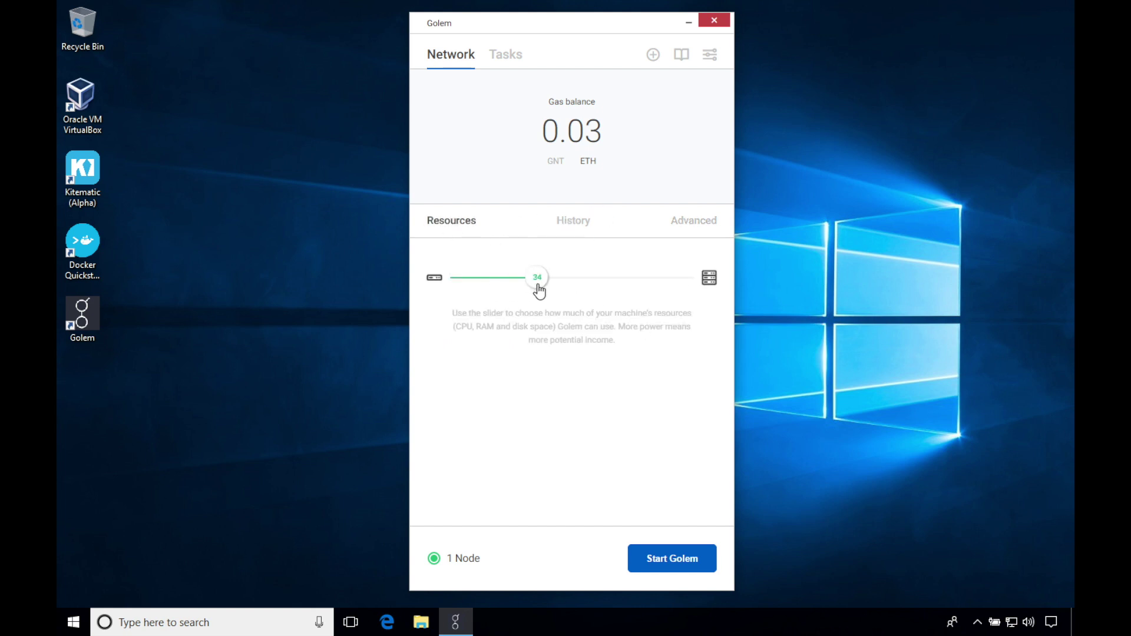
pyautogui.click(682, 225)
pyautogui.click(470, 229)
pyautogui.moveTo(547, 272); pyautogui.dragTo(625, 276)
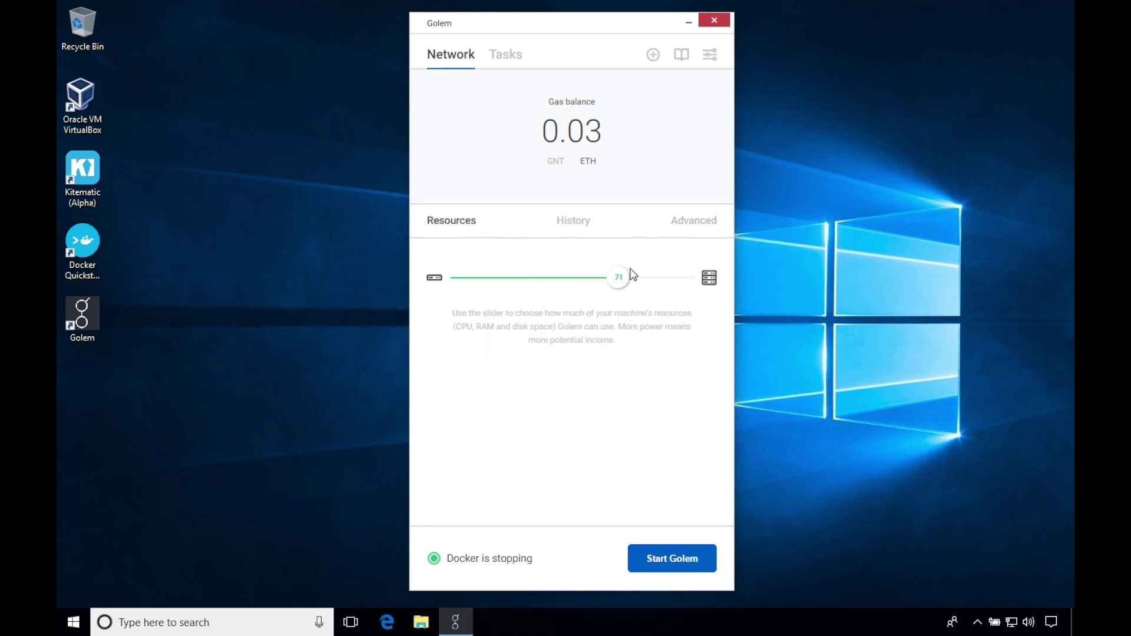
# Step: Set the CPU allocation to 2 in the advanced resource settings and start Golem
pyautogui.click(686, 227)
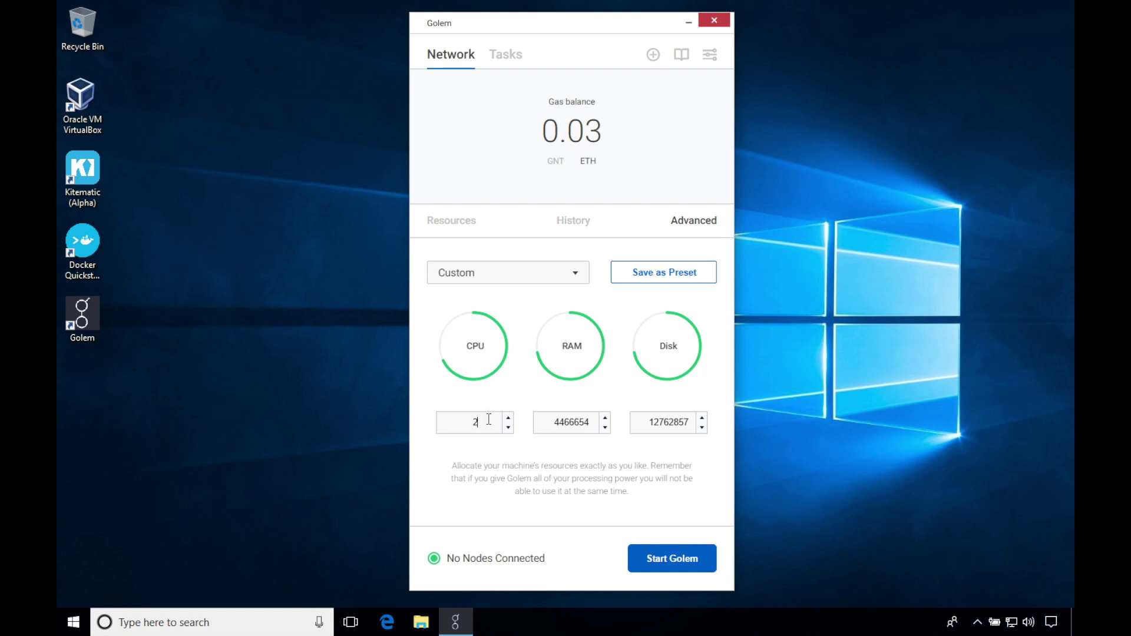
pyautogui.click(509, 418)
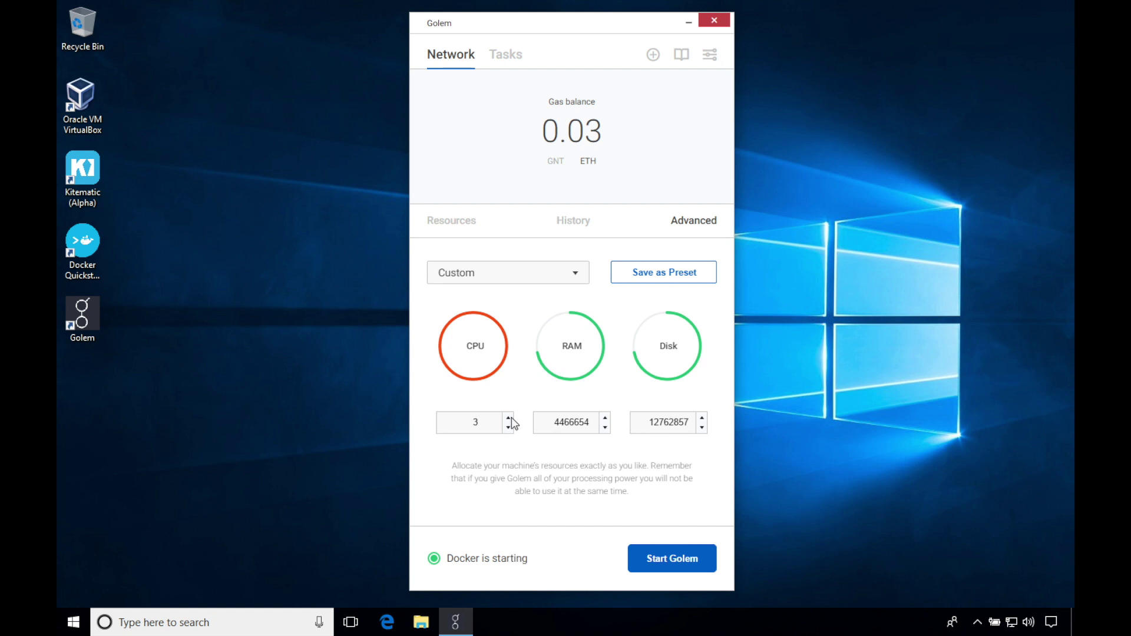
pyautogui.click(509, 428)
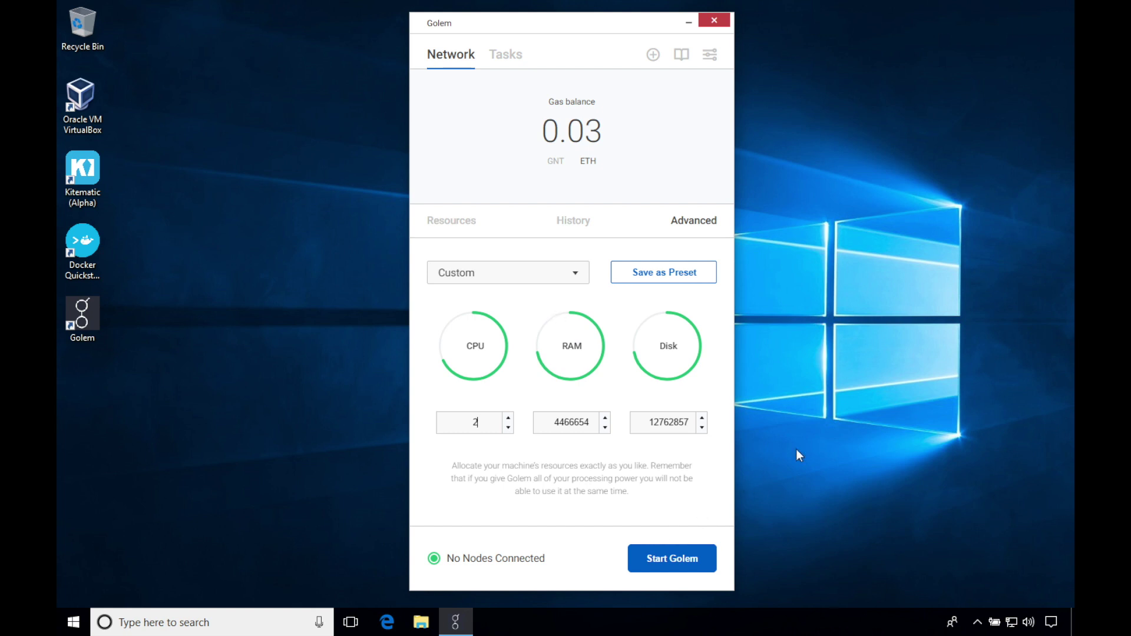
pyautogui.click(673, 561)
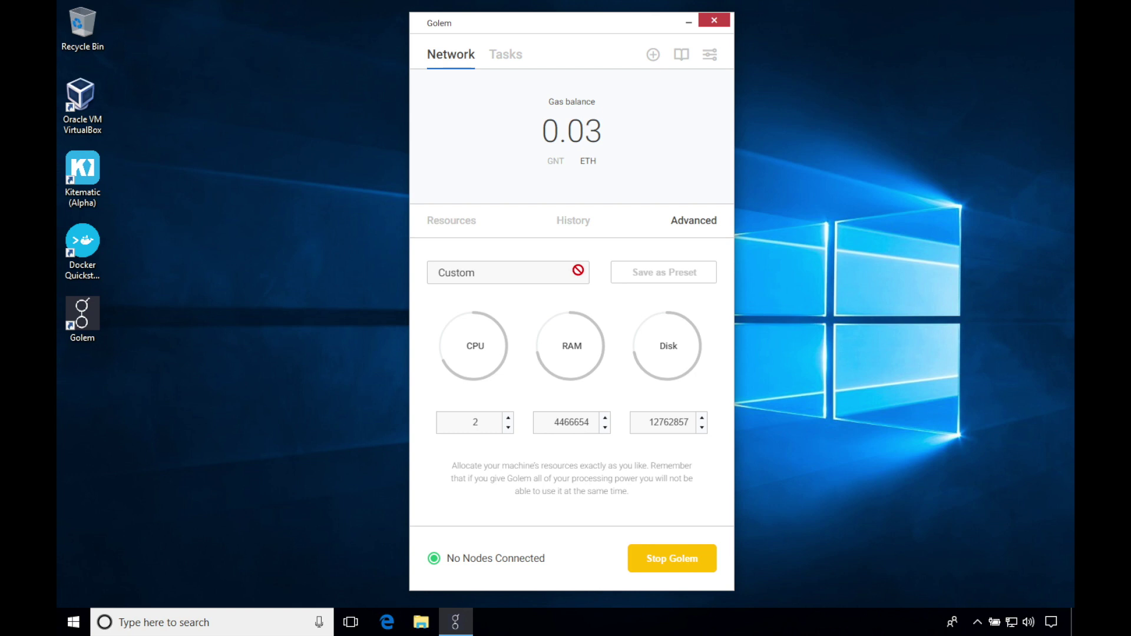
# Step: Review the resource allocation, the income and payment history, and the Tasks page, and return to the Network page
pyautogui.click(467, 226)
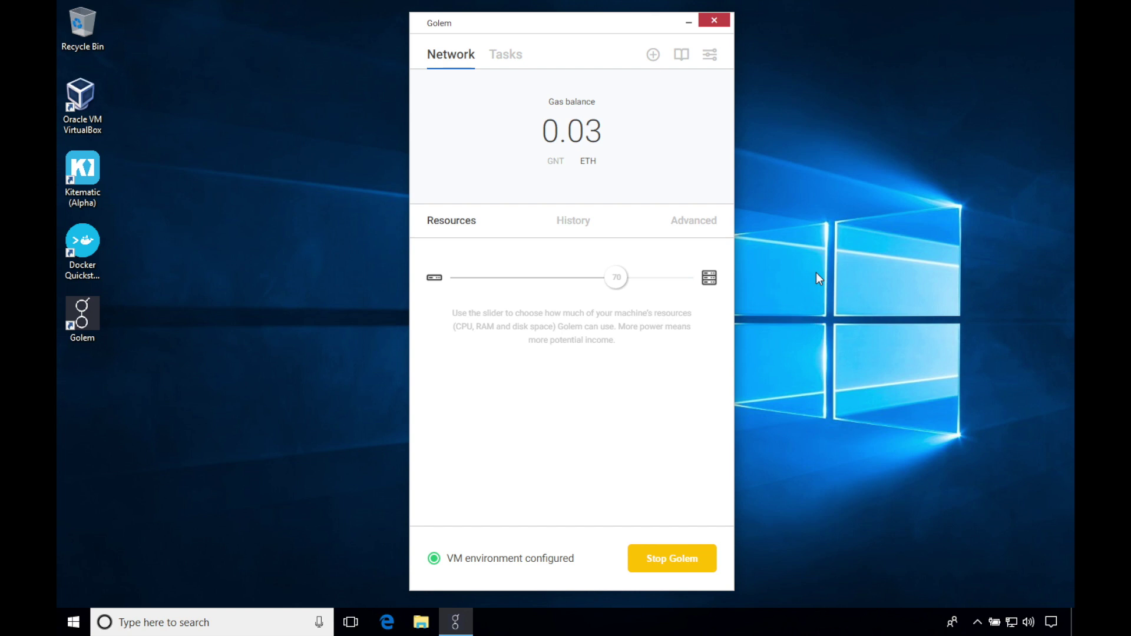
pyautogui.click(575, 226)
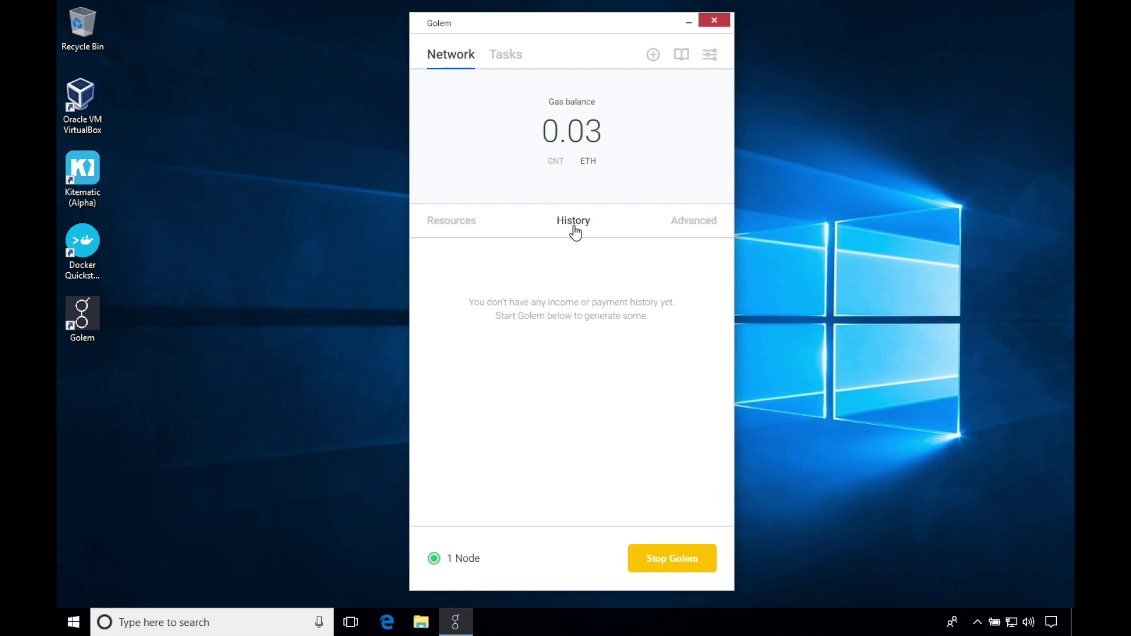
pyautogui.click(510, 63)
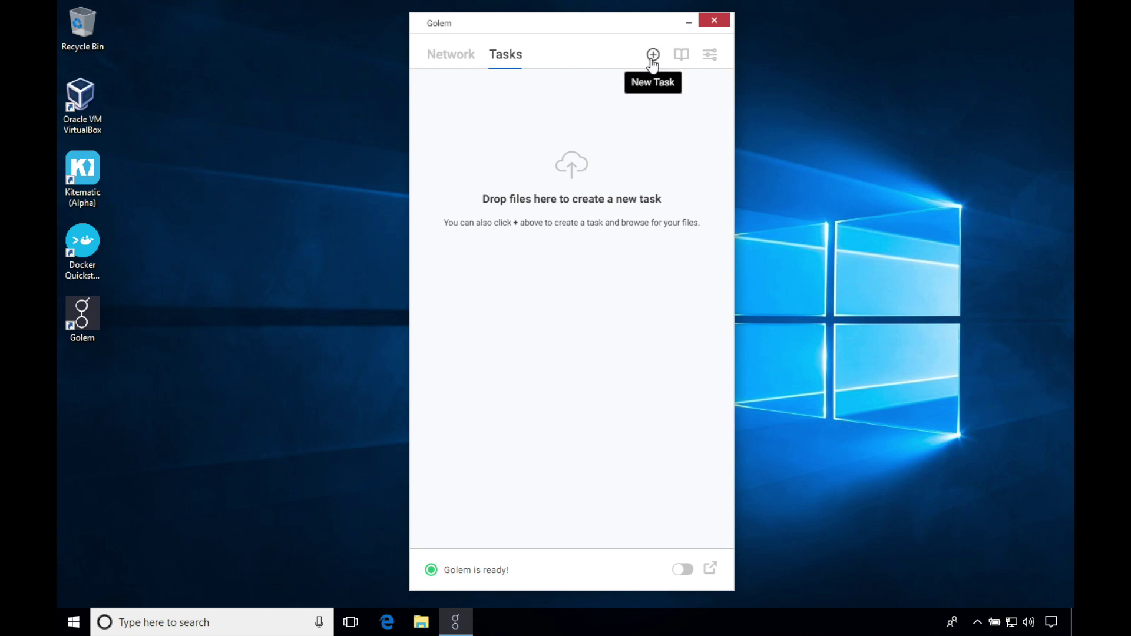
pyautogui.click(455, 56)
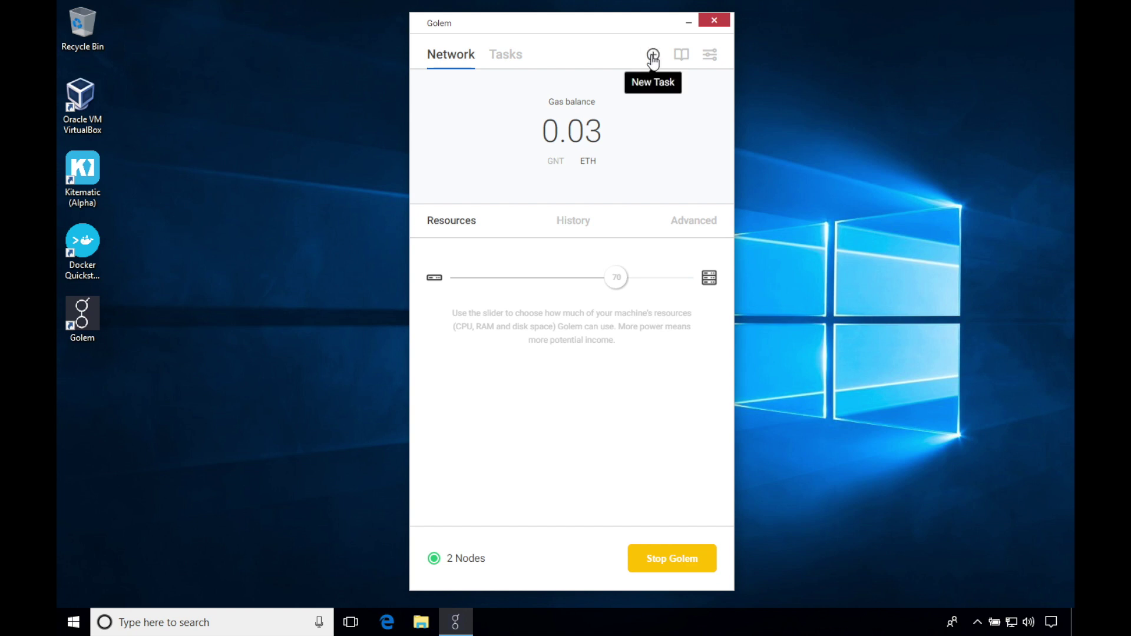
# Step: Open the Golem settings and check the node name in edit mode, keeping "Golem Win10 Demo"
pyautogui.click(708, 57)
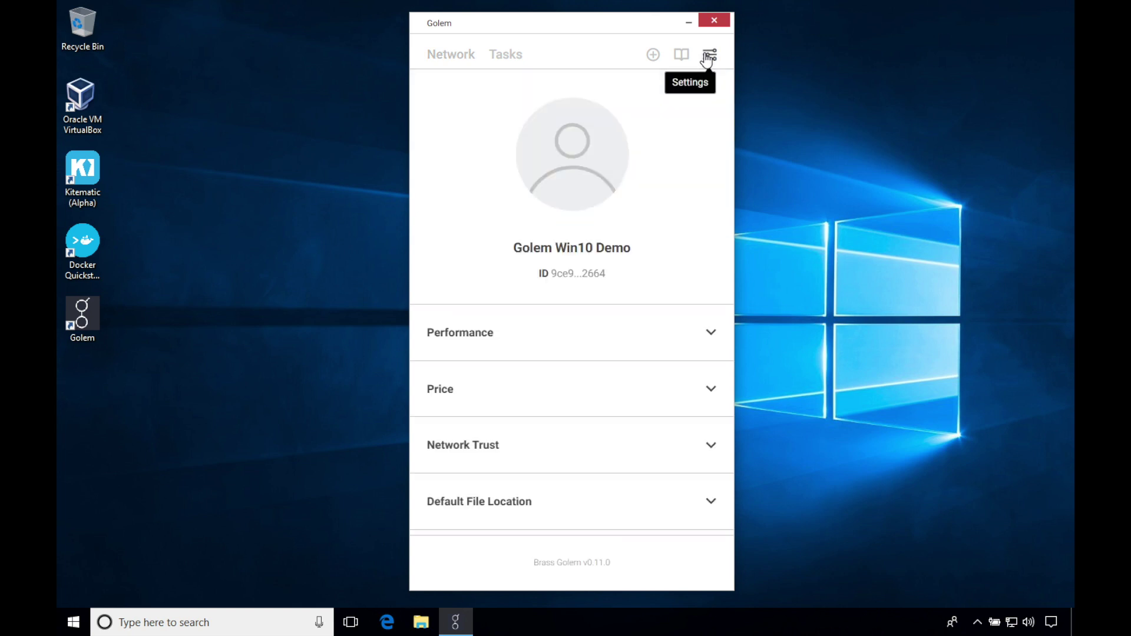
pyautogui.moveTo(604, 253)
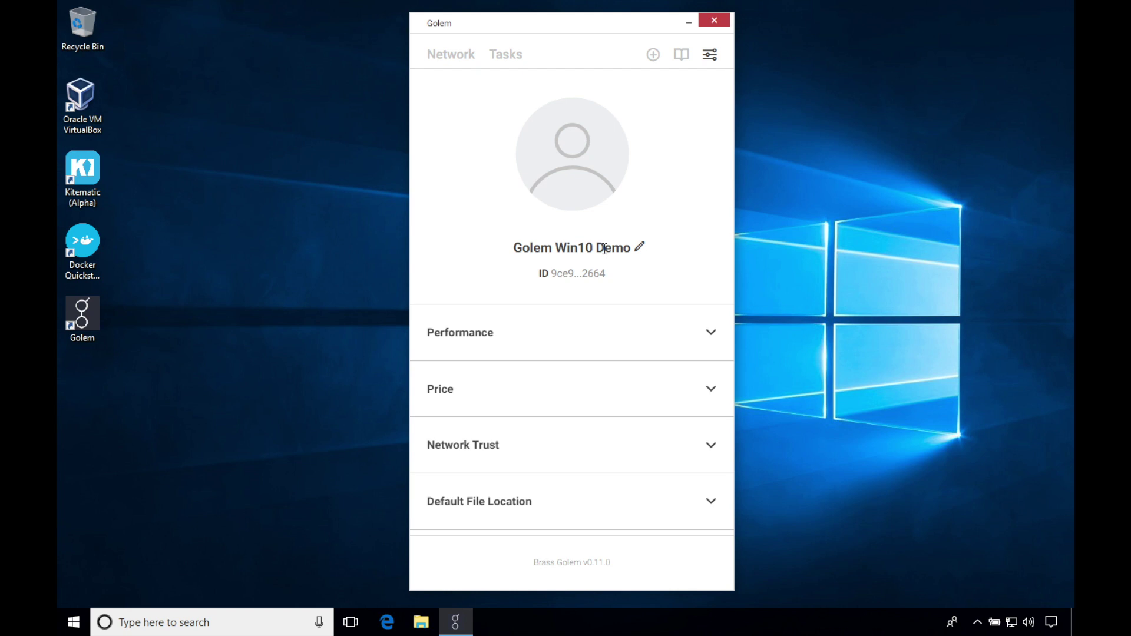
pyautogui.click(641, 247)
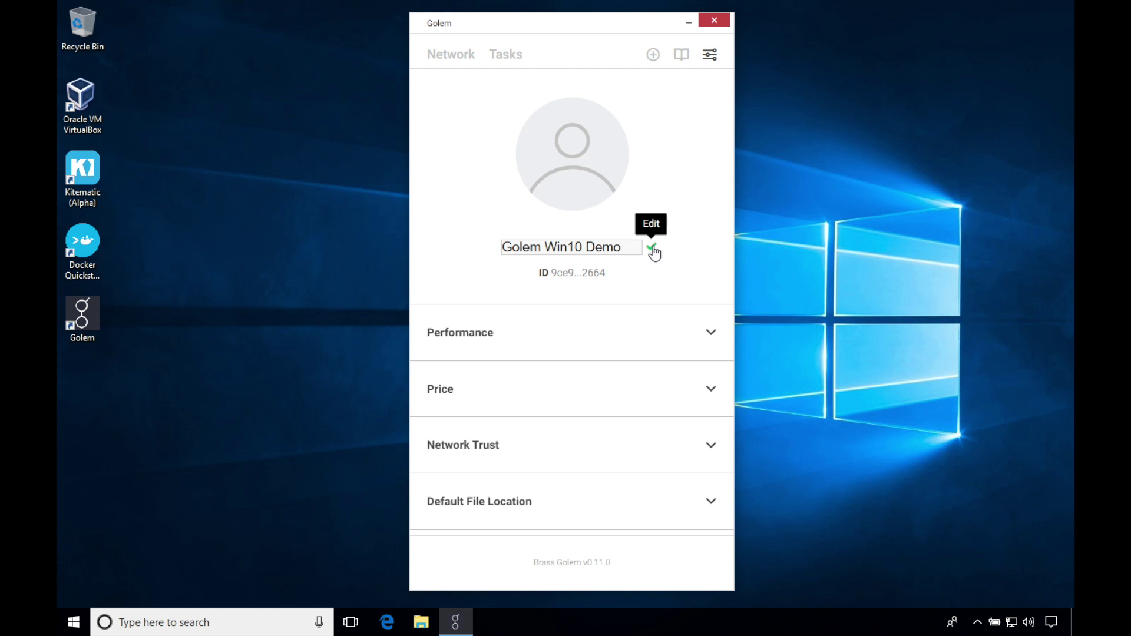
pyautogui.click(653, 248)
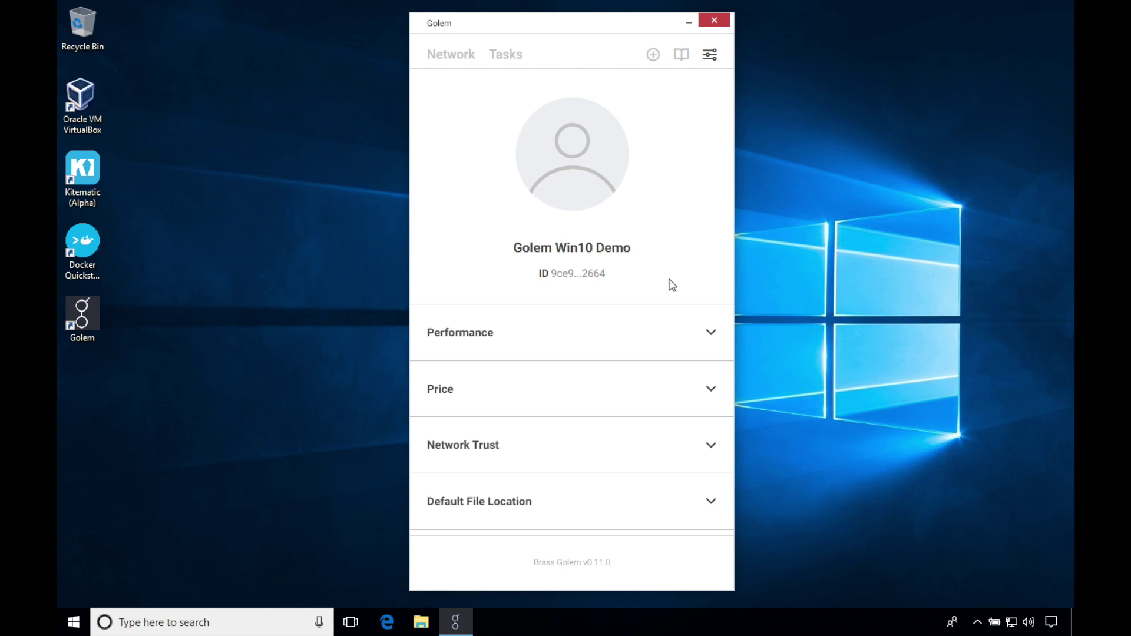
# Step: Examine the Performance benchmarks and the Price limits for provider and requestor, collapsing each section after viewing
pyautogui.click(712, 332)
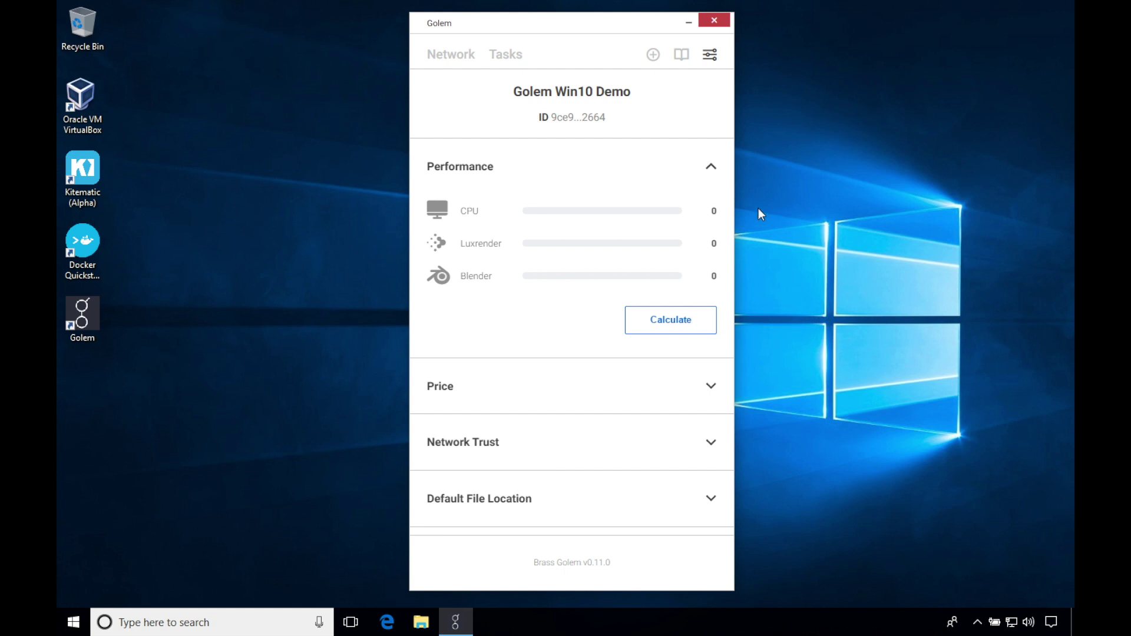
pyautogui.click(711, 168)
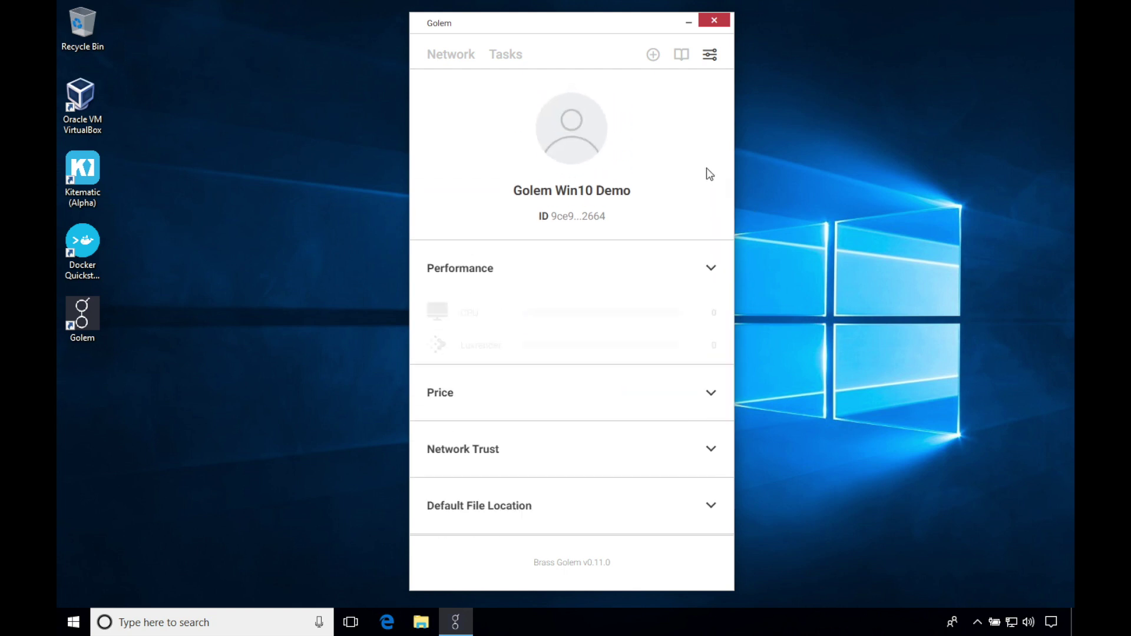
pyautogui.click(712, 394)
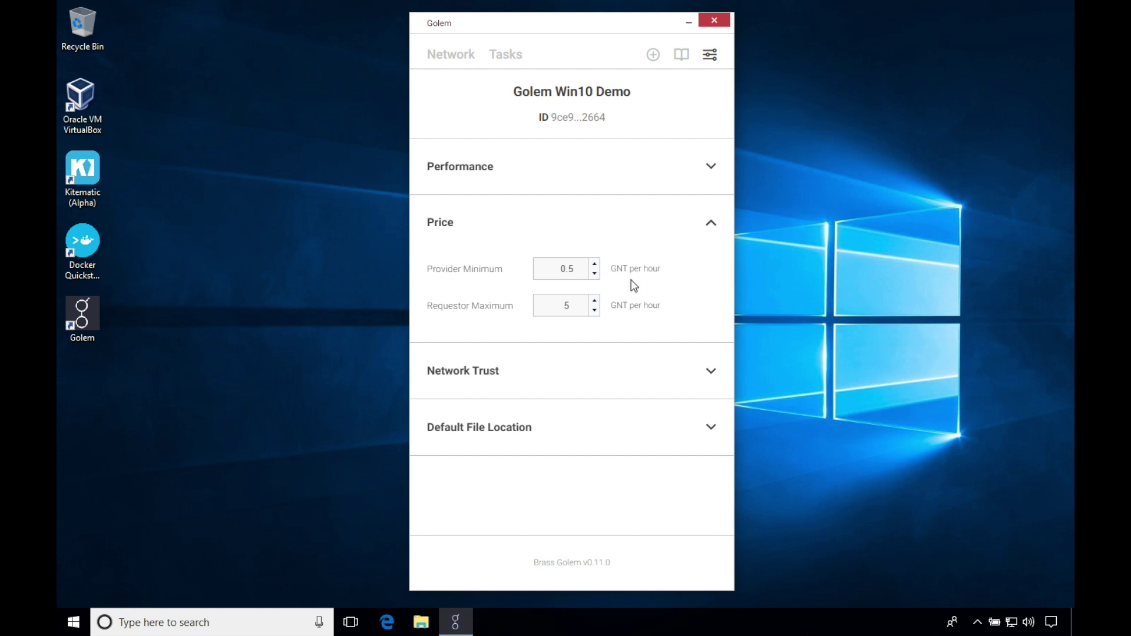
pyautogui.click(710, 223)
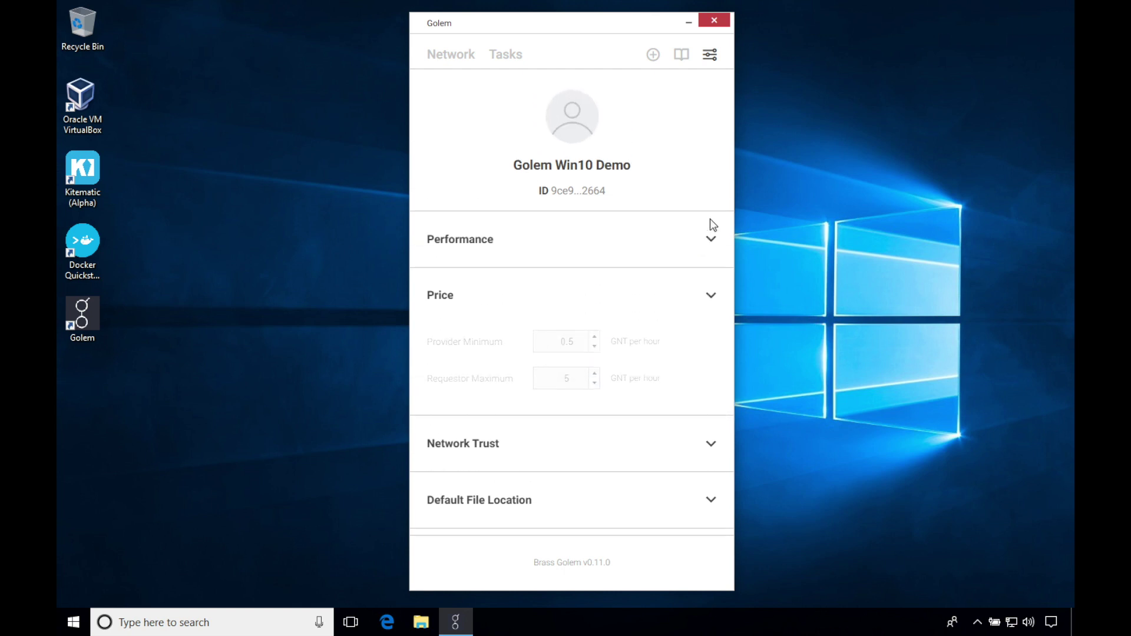
# Step: Examine the Network Trust setting for providing and requesting and the Default File Location, collapsing each section after viewing
pyautogui.click(711, 445)
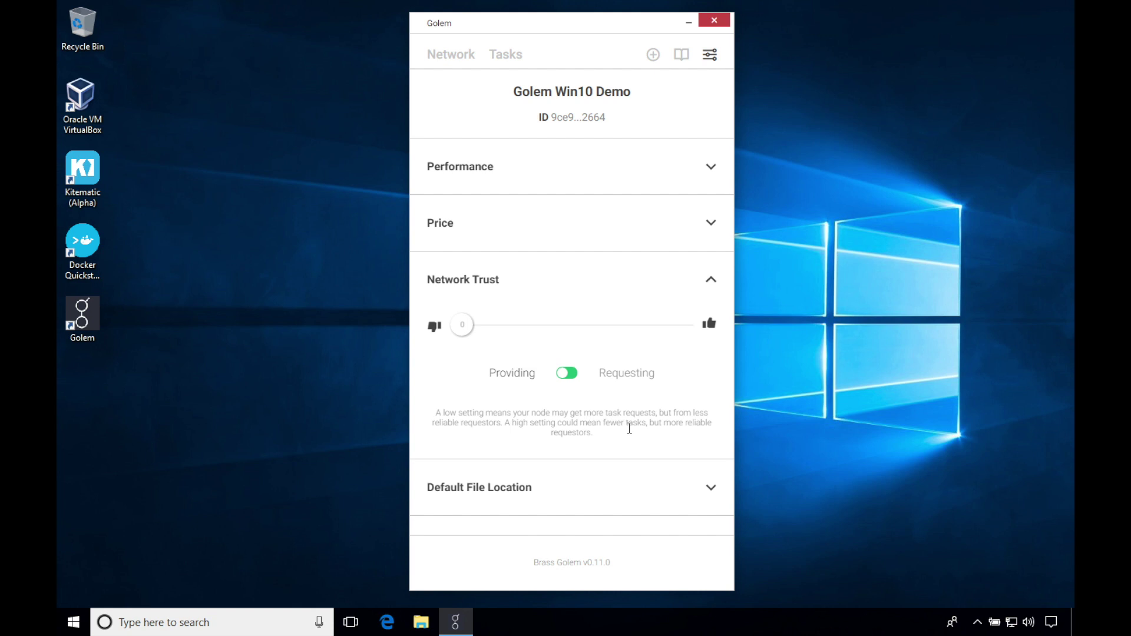
pyautogui.click(574, 380)
pyautogui.click(567, 380)
pyautogui.click(713, 282)
pyautogui.click(708, 502)
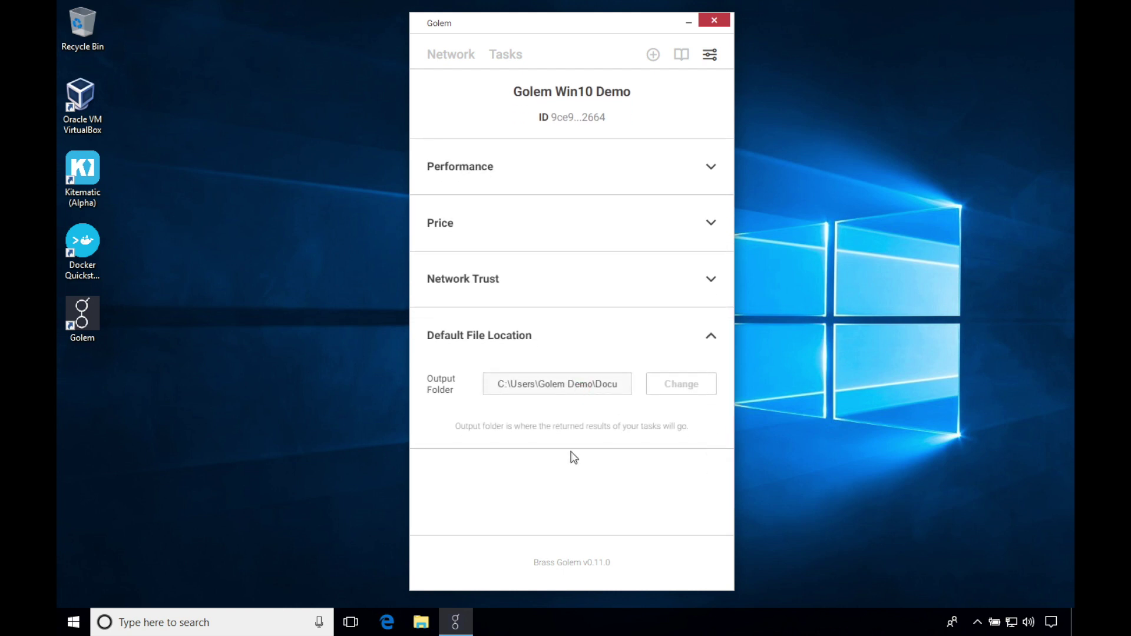
pyautogui.click(711, 347)
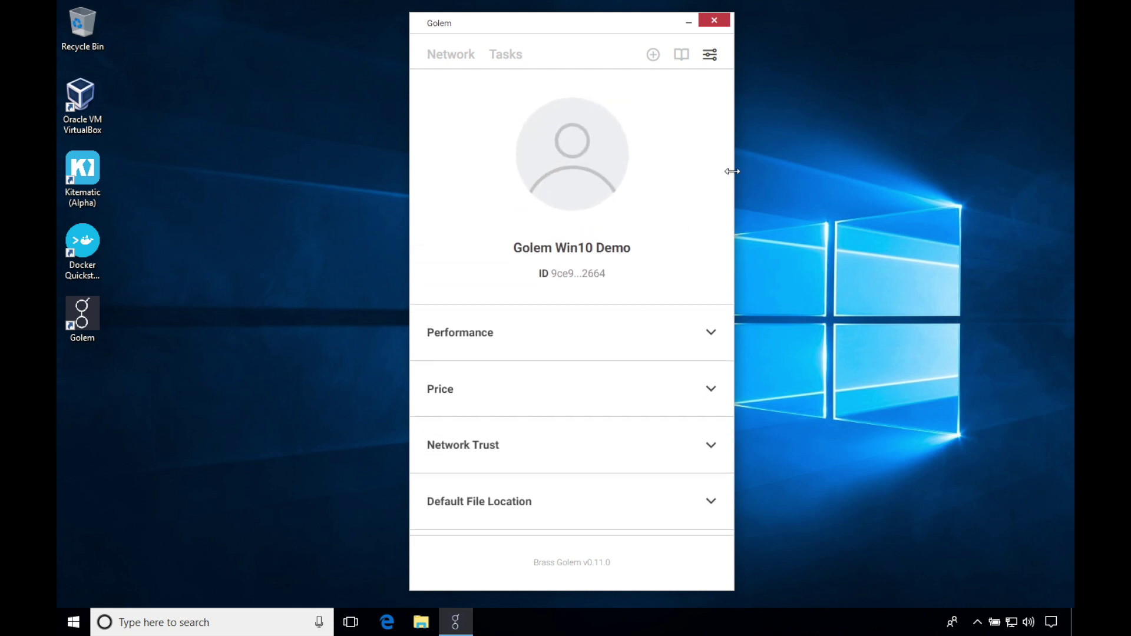
# Step: Open the Golem documentation in Microsoft Edge and go to its Troubleshooting chapter
pyautogui.click(683, 62)
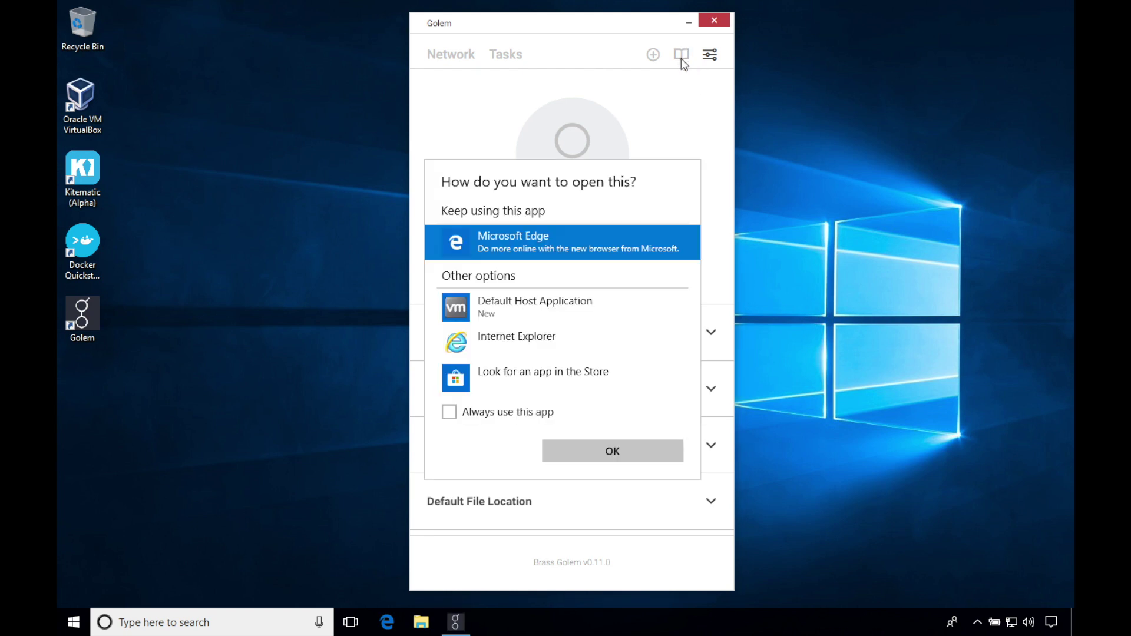
pyautogui.click(606, 461)
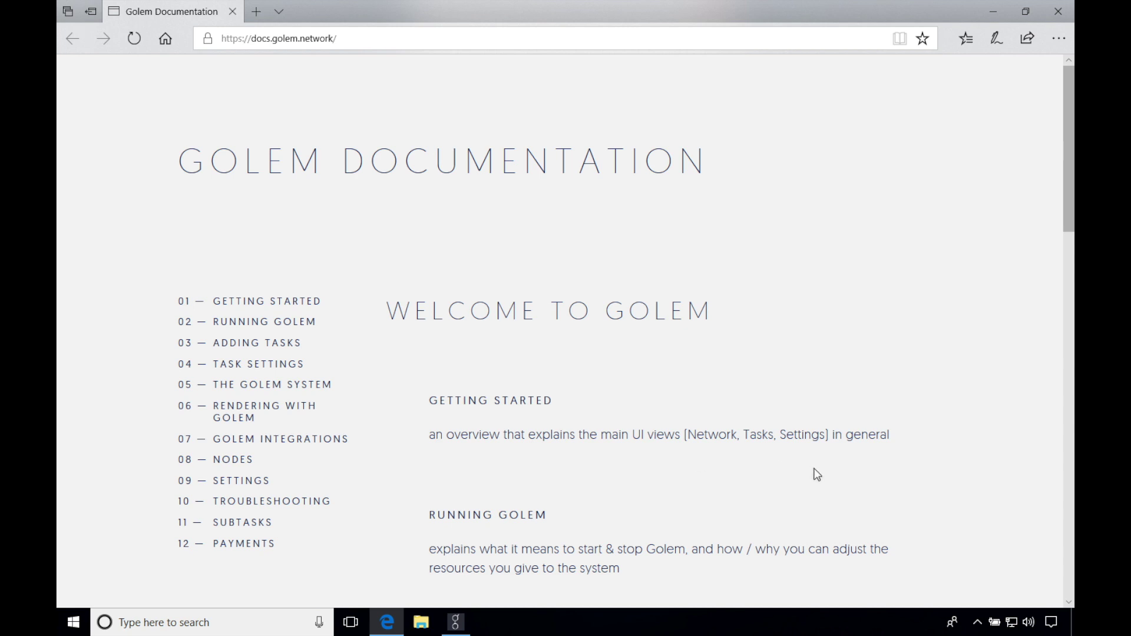
pyautogui.click(324, 504)
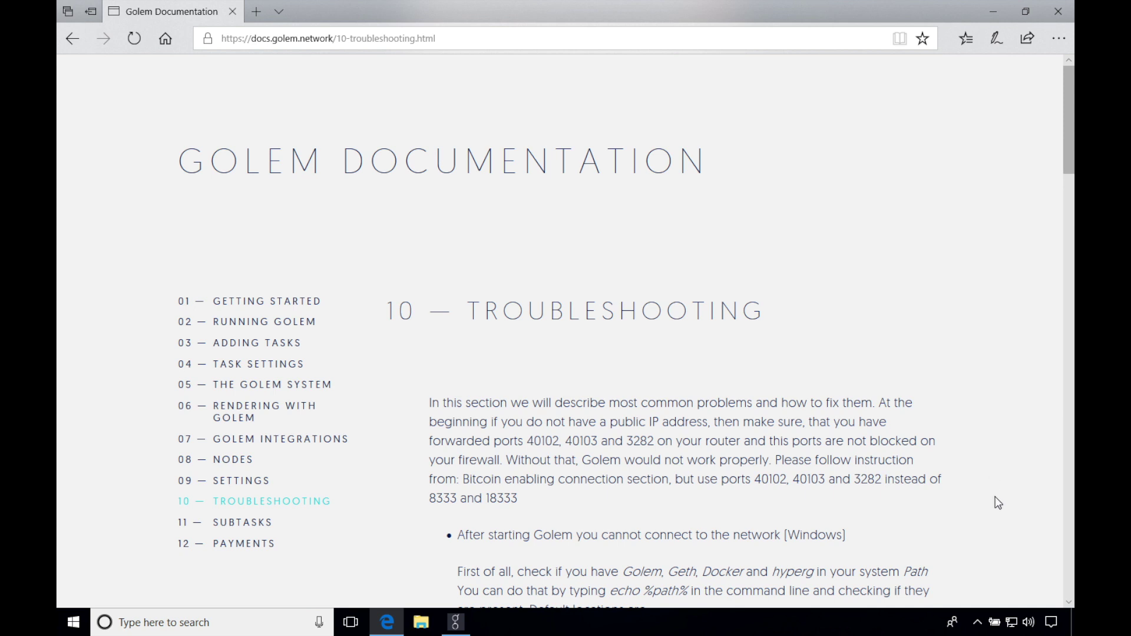
# Step: Examine the Windows connection and startup error fixes on the Troubleshooting page through to the other useful links
pyautogui.scroll(-5, 998, 504)
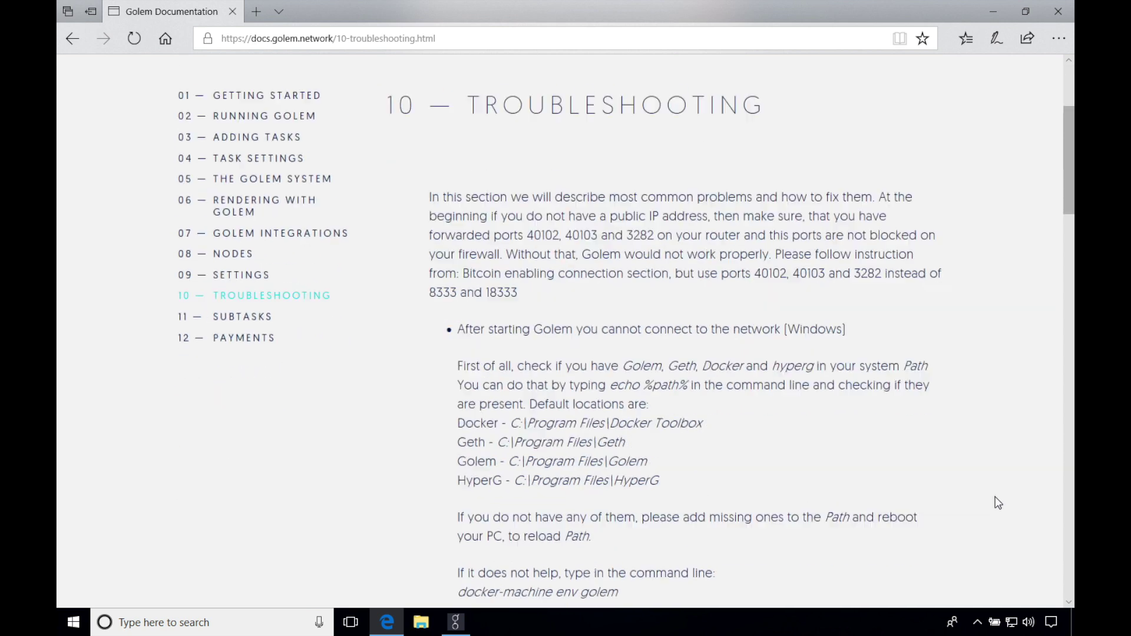
pyautogui.scroll(-3, 998, 503)
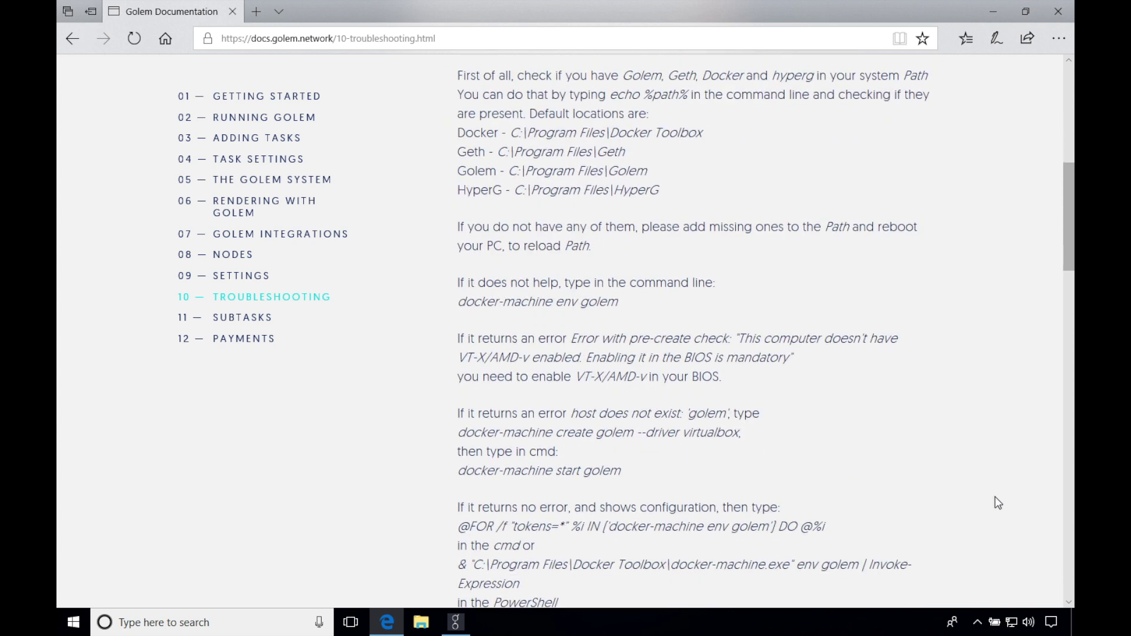
pyautogui.scroll(-10, 998, 503)
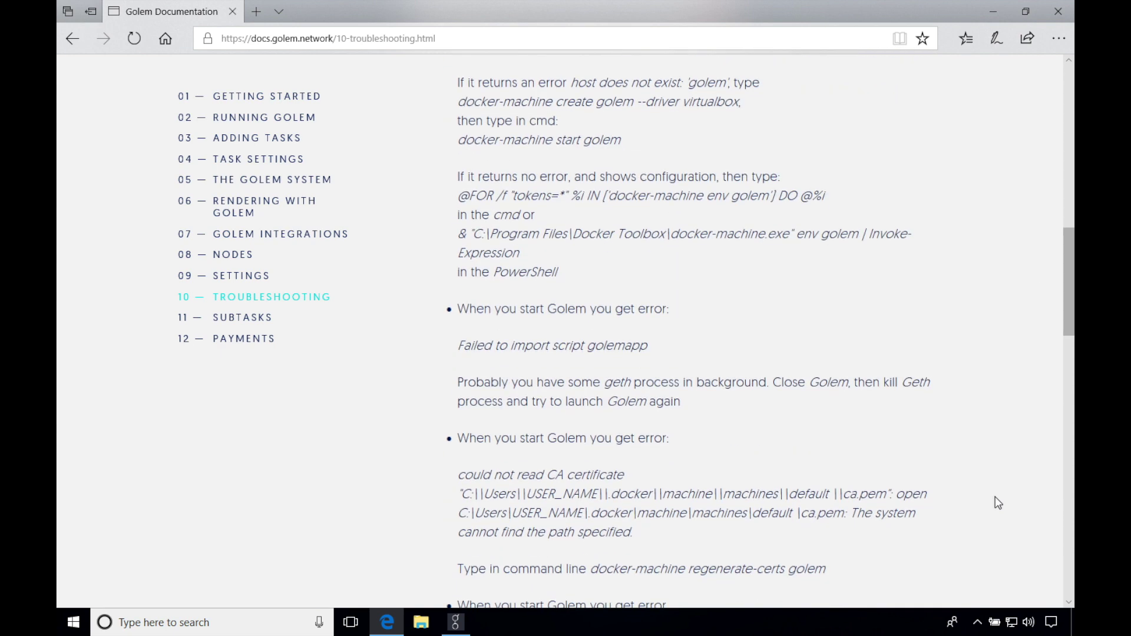
pyautogui.scroll(-10, 998, 503)
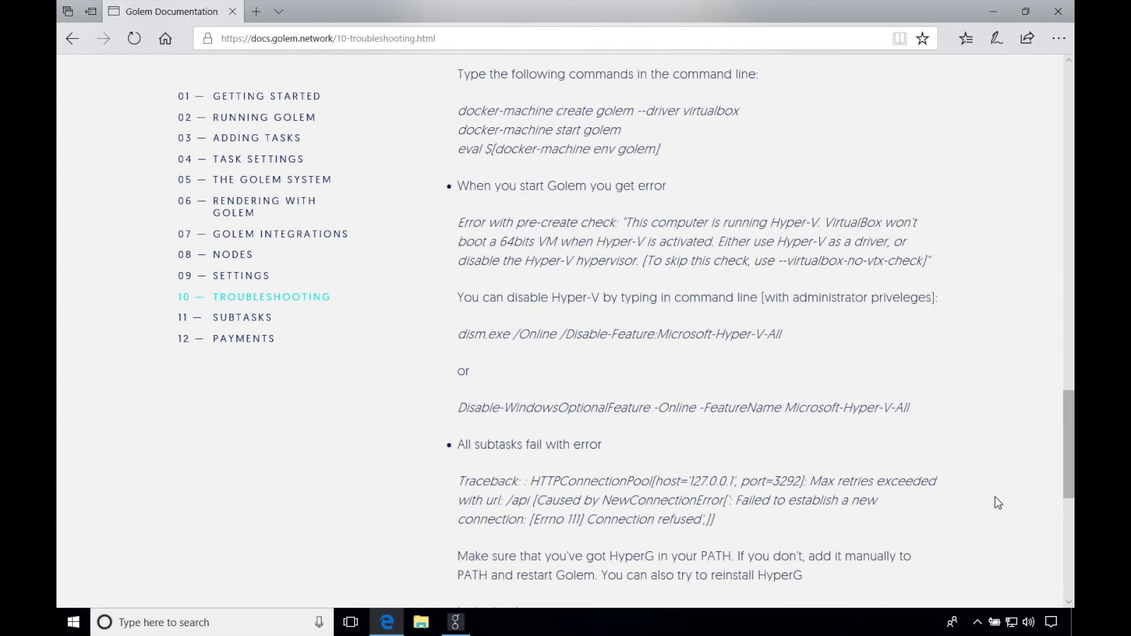
pyautogui.scroll(-6, 998, 503)
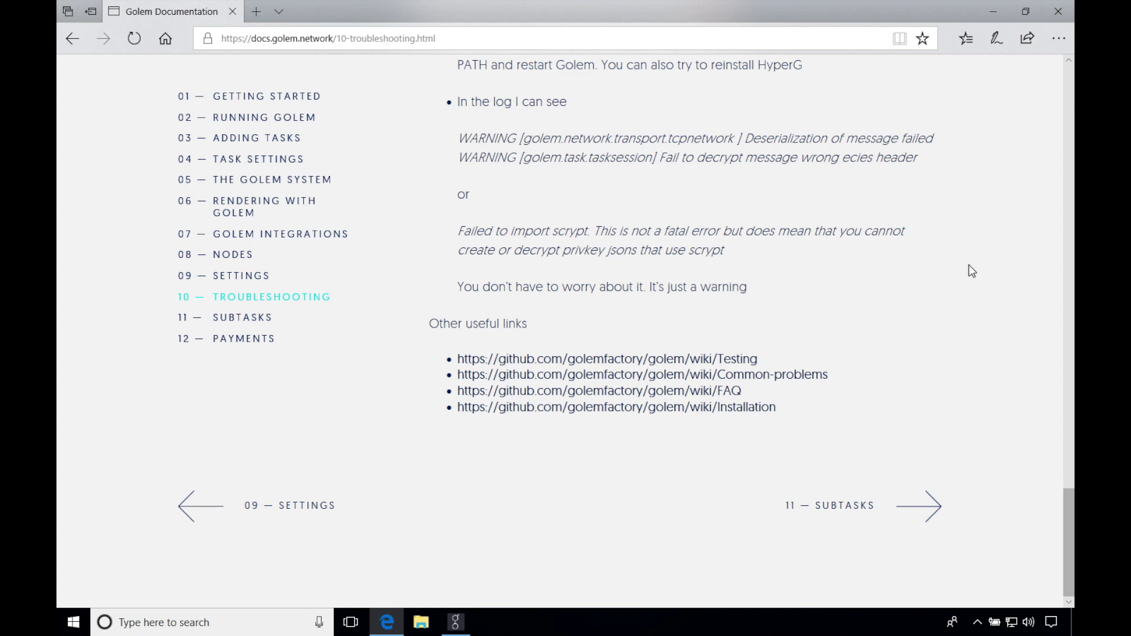
pyautogui.scroll(20, 969, 265)
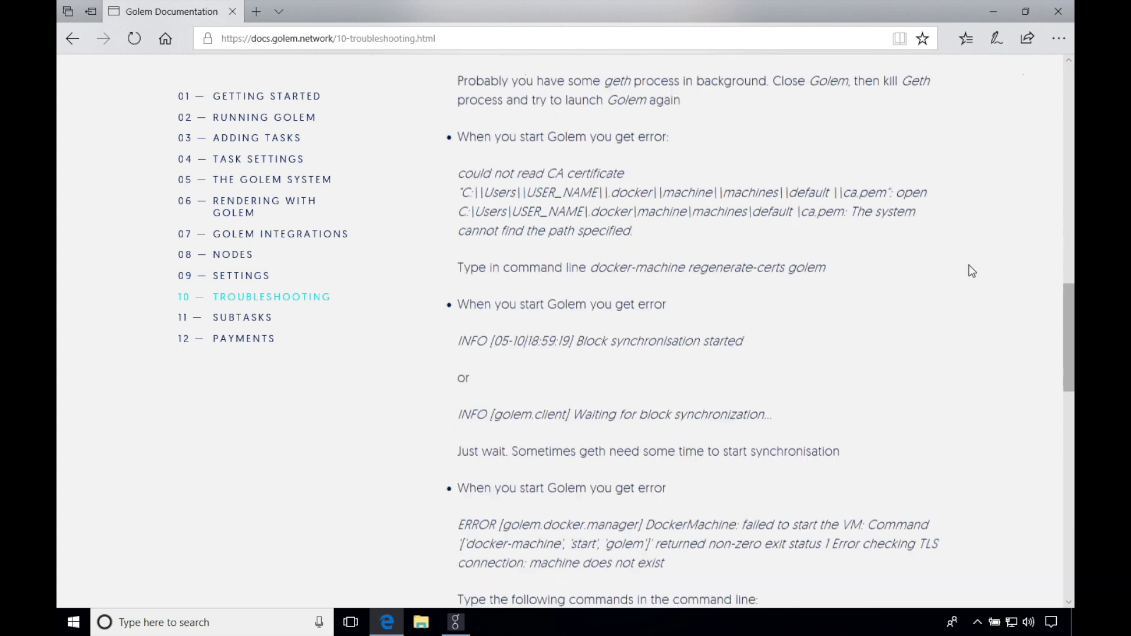
pyautogui.scroll(1, 972, 271)
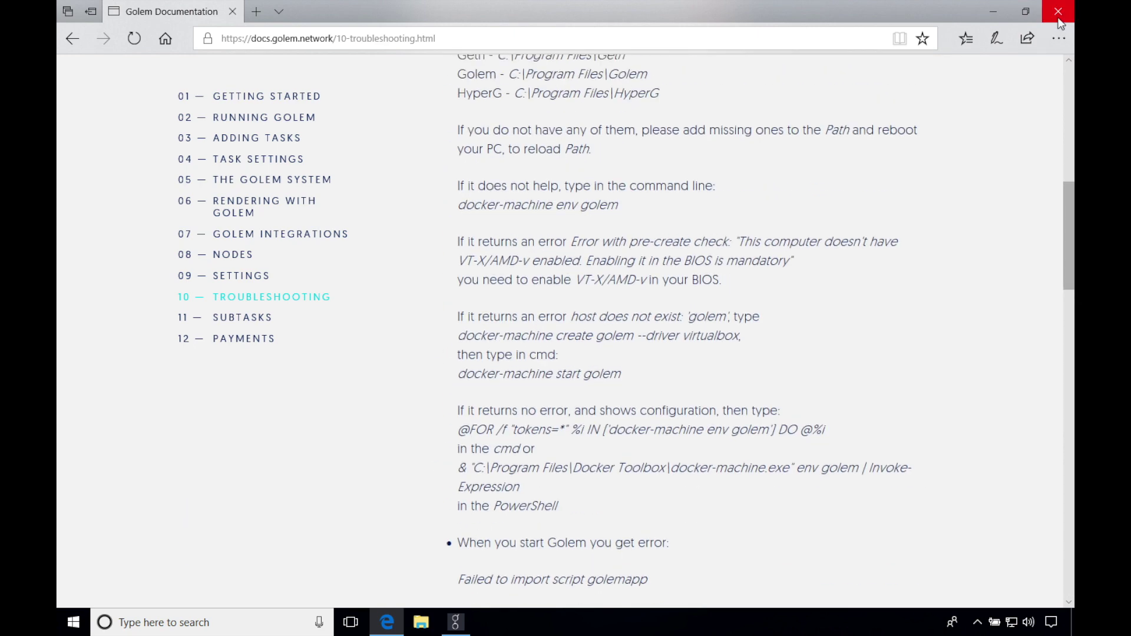
# Step: Close the documentation browser and show the GNT wallet balance on Golem's Network page
pyautogui.click(1059, 18)
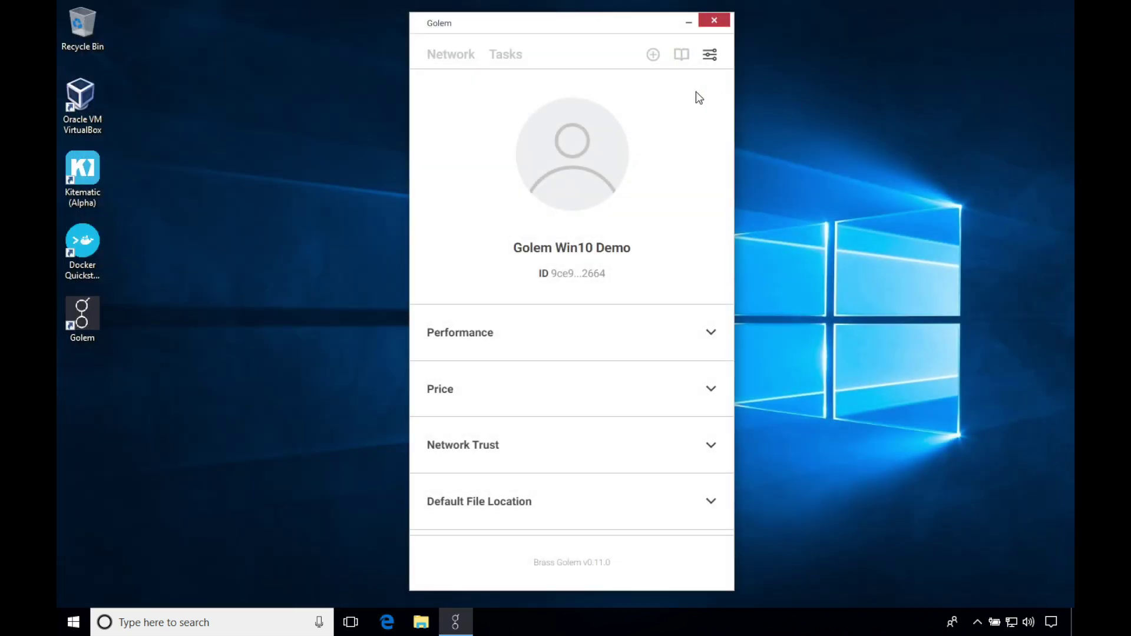
pyautogui.click(460, 66)
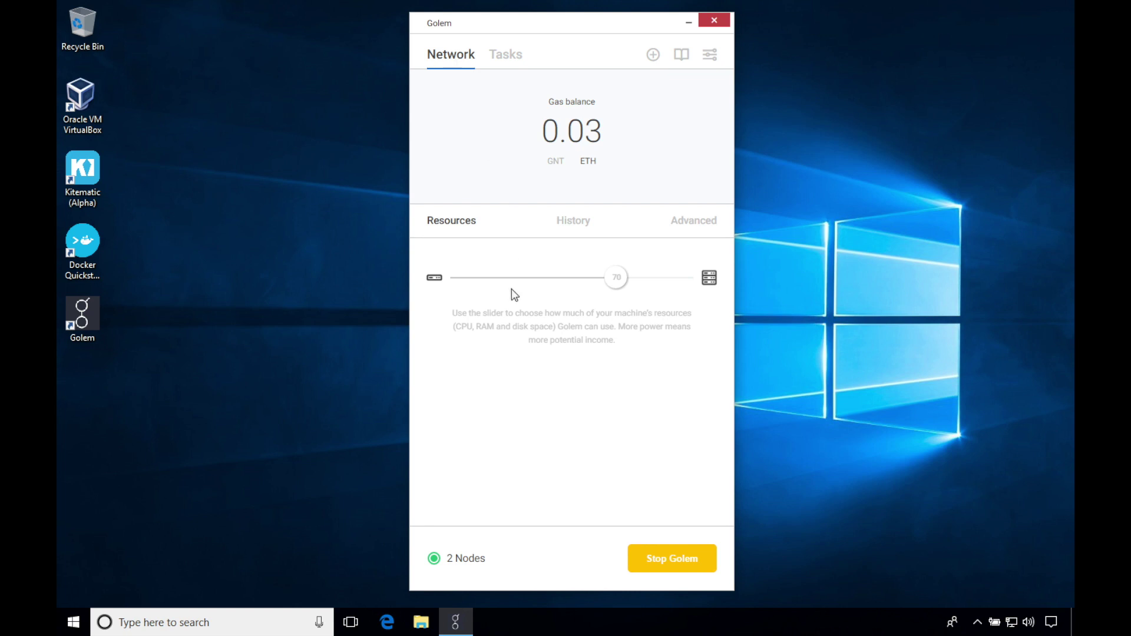
pyautogui.click(555, 171)
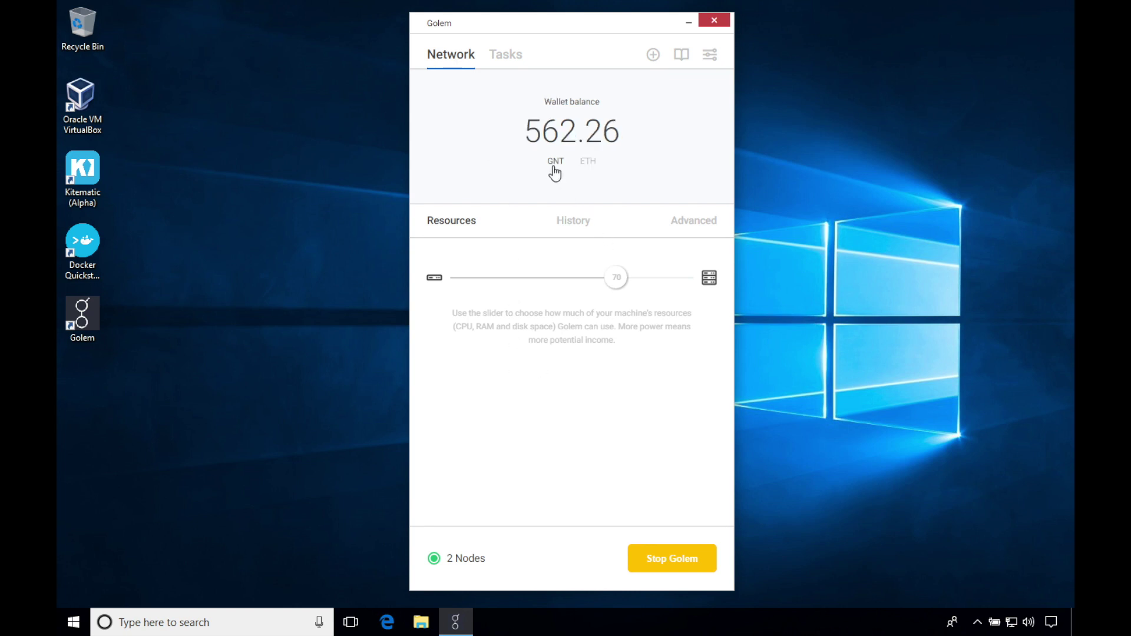
# Step: Open canyouseeme.org in Microsoft Edge
pyautogui.click(387, 623)
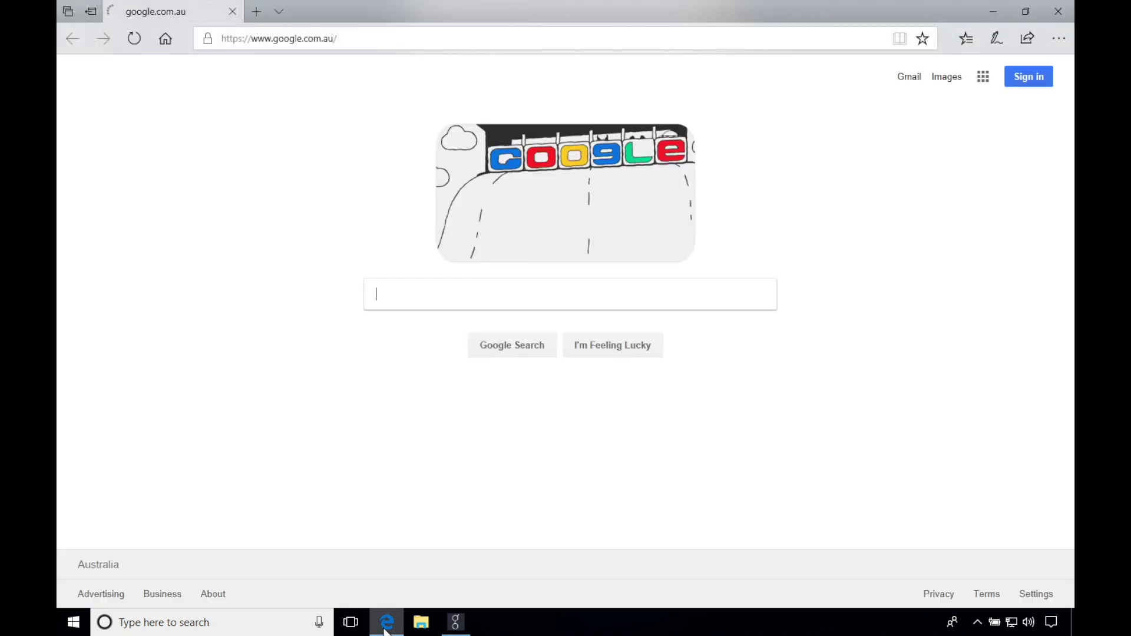
pyautogui.click(616, 39)
pyautogui.write('c')
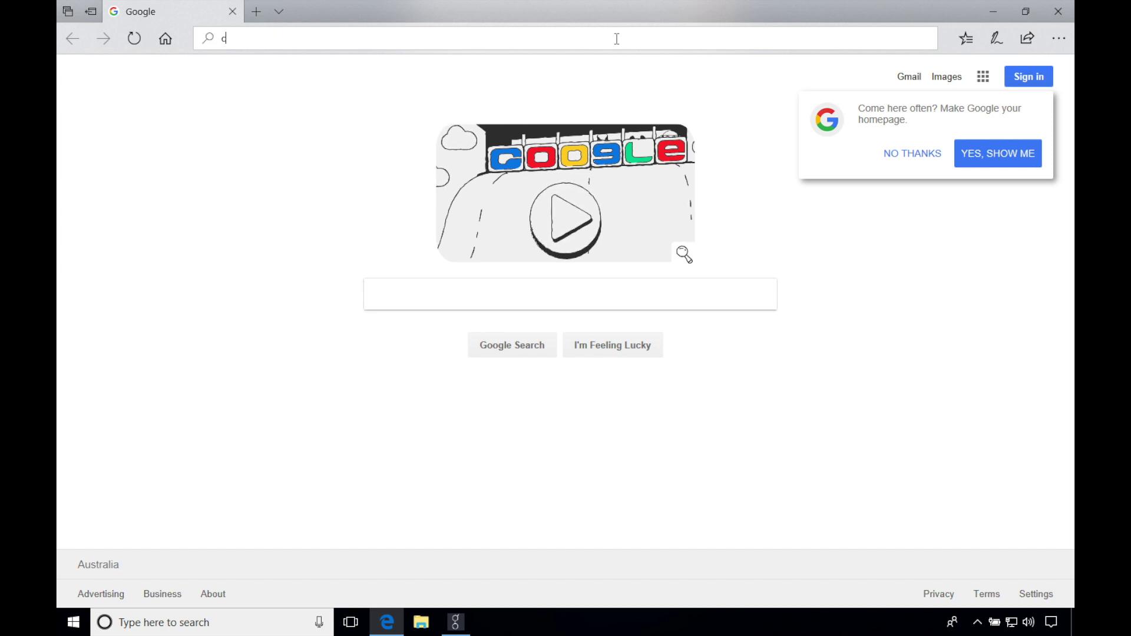
pyautogui.write('anyouseeme.org')
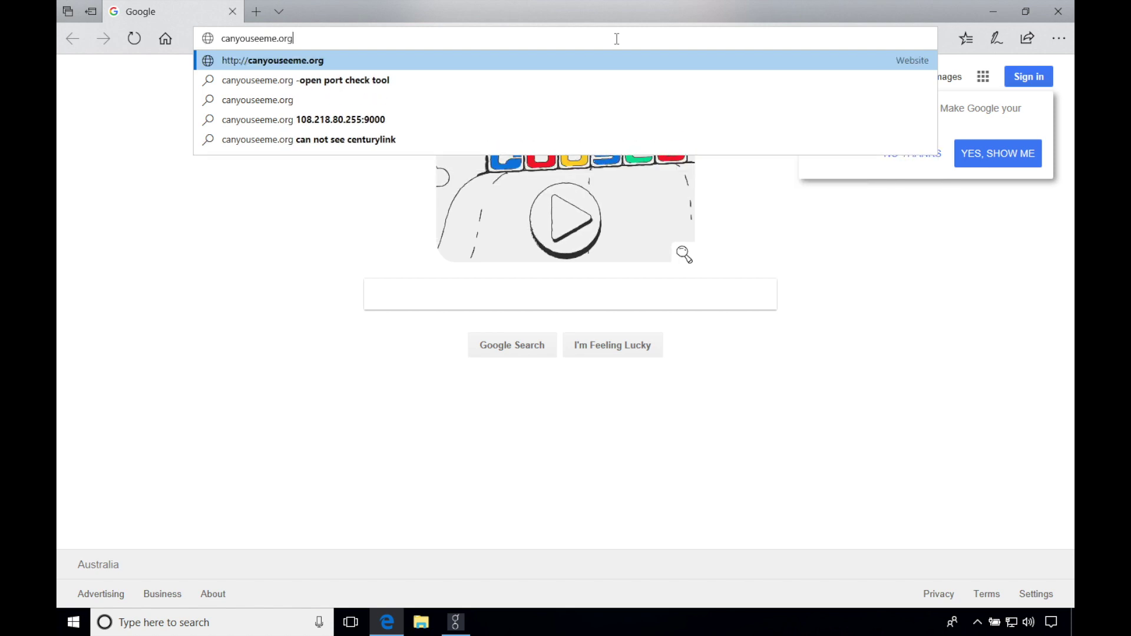
pyautogui.press('Return')
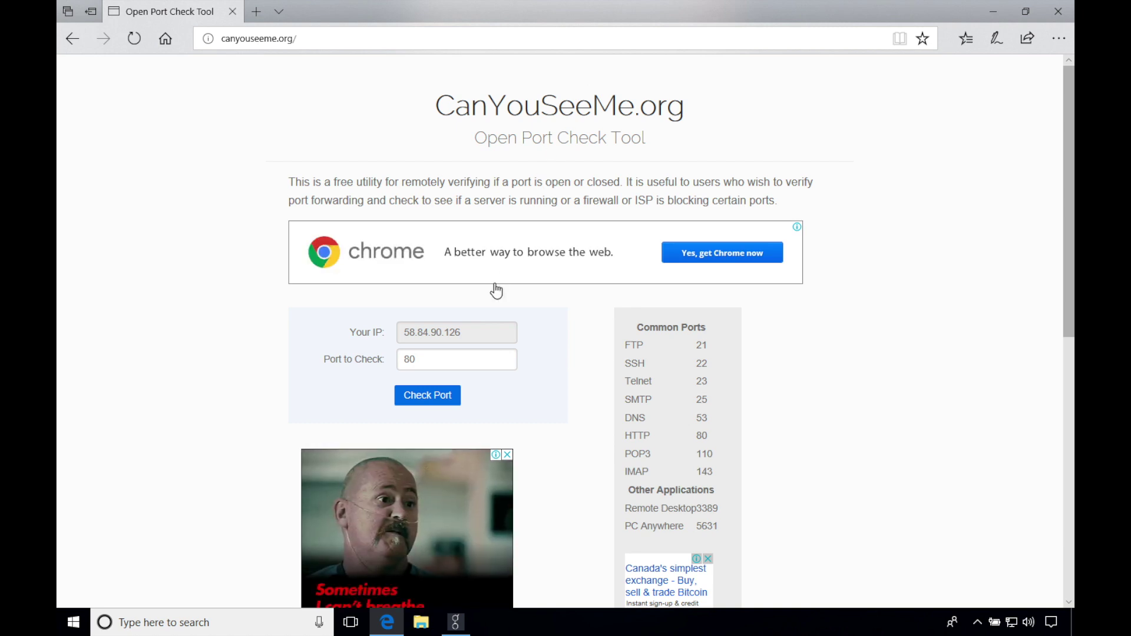
# Step: Check whether port 3282 is open with the CanYouSeeMe.org port check tool
pyautogui.click(461, 355)
pyautogui.press('BackSpace')
pyautogui.press('BackSpace')
pyautogui.write('3282')
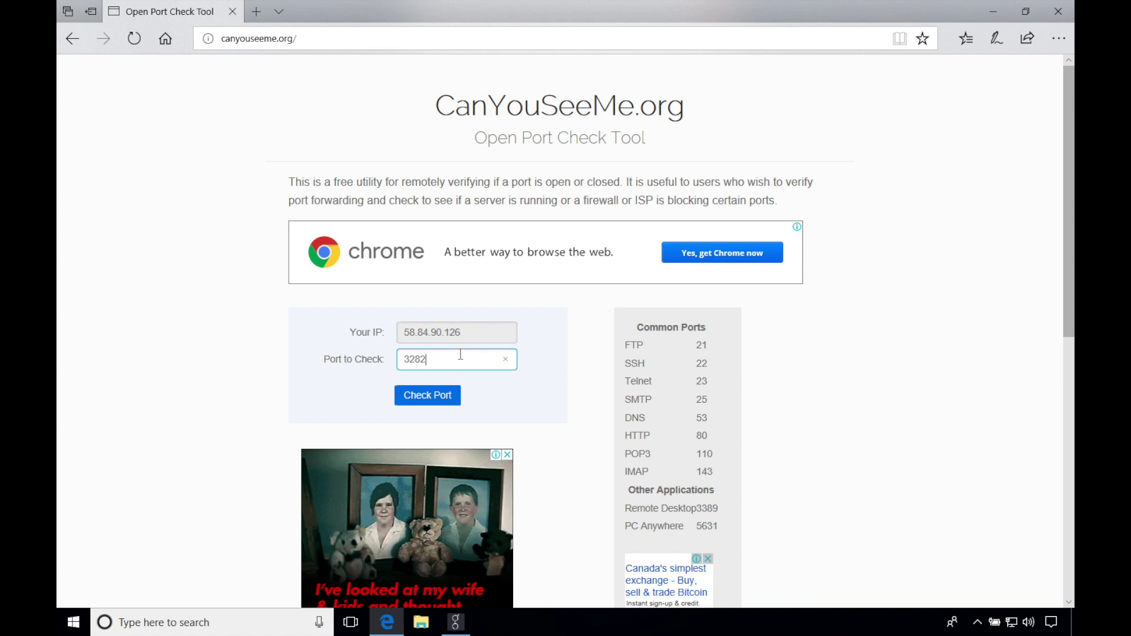
pyautogui.click(450, 397)
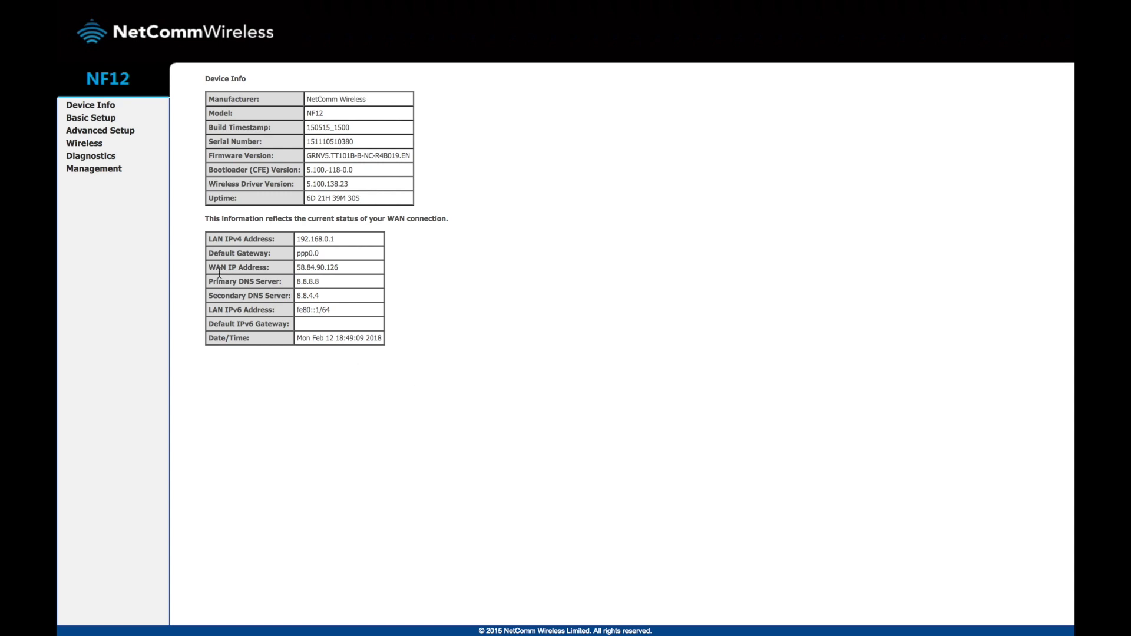
# Step: In the NetComm NF12 router administration page, start a new NAT port forwarding entry under the advanced setup
pyautogui.click(126, 135)
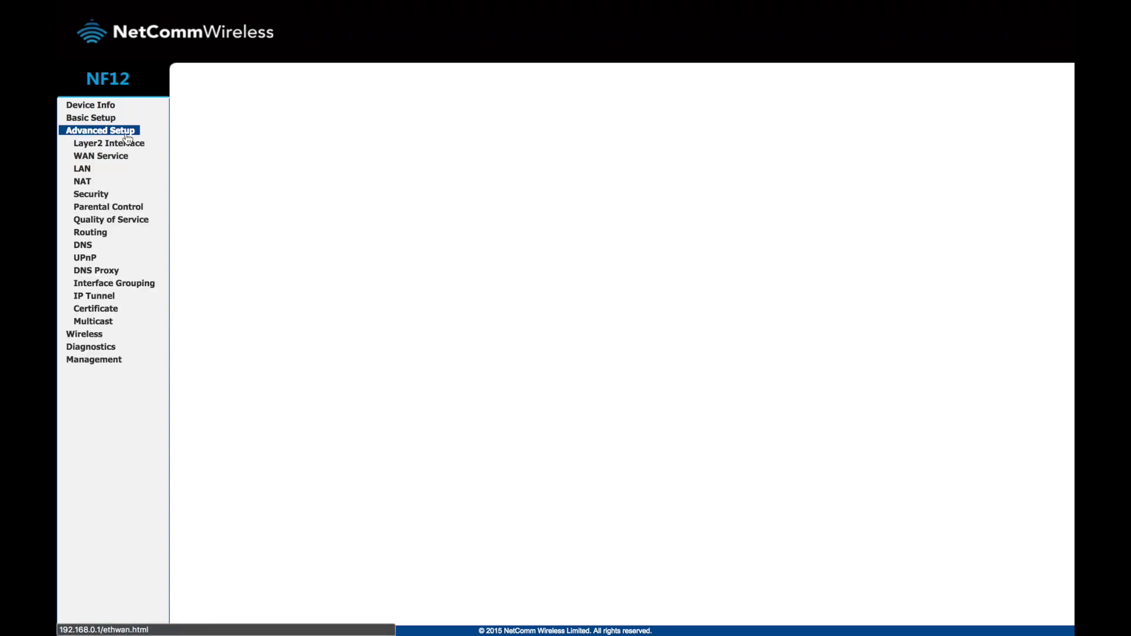
pyautogui.click(87, 183)
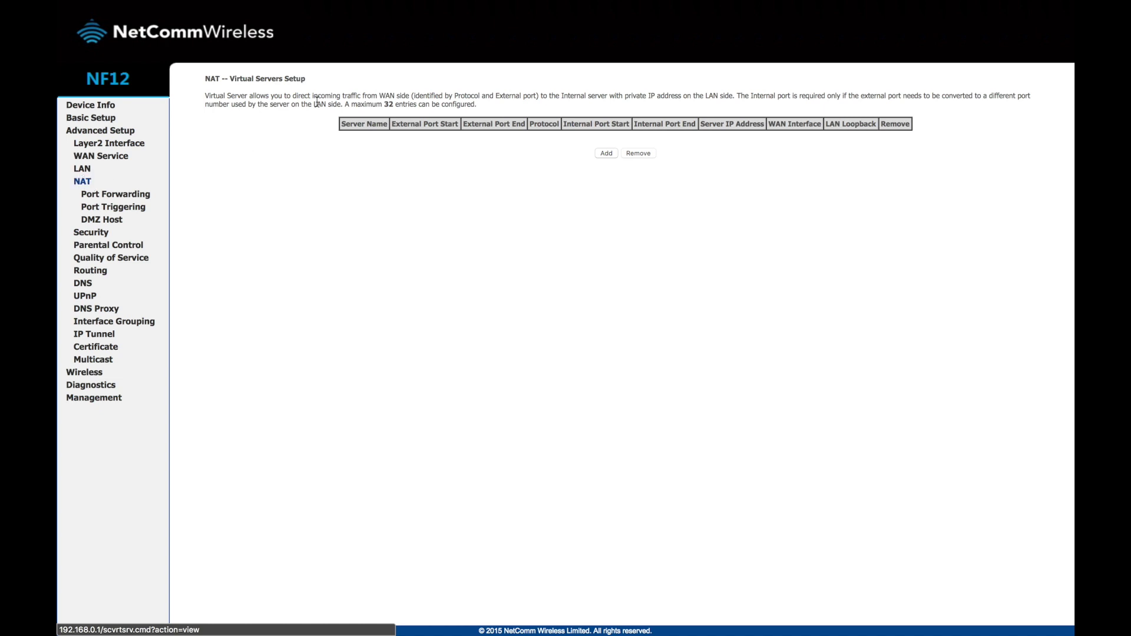
pyautogui.click(106, 194)
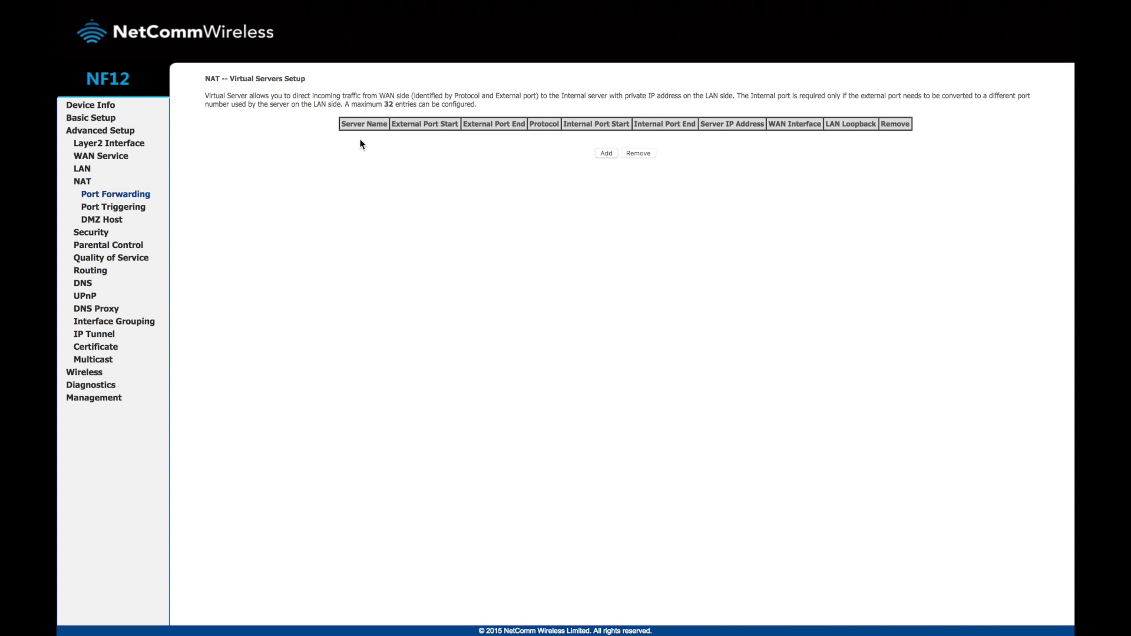
pyautogui.click(609, 153)
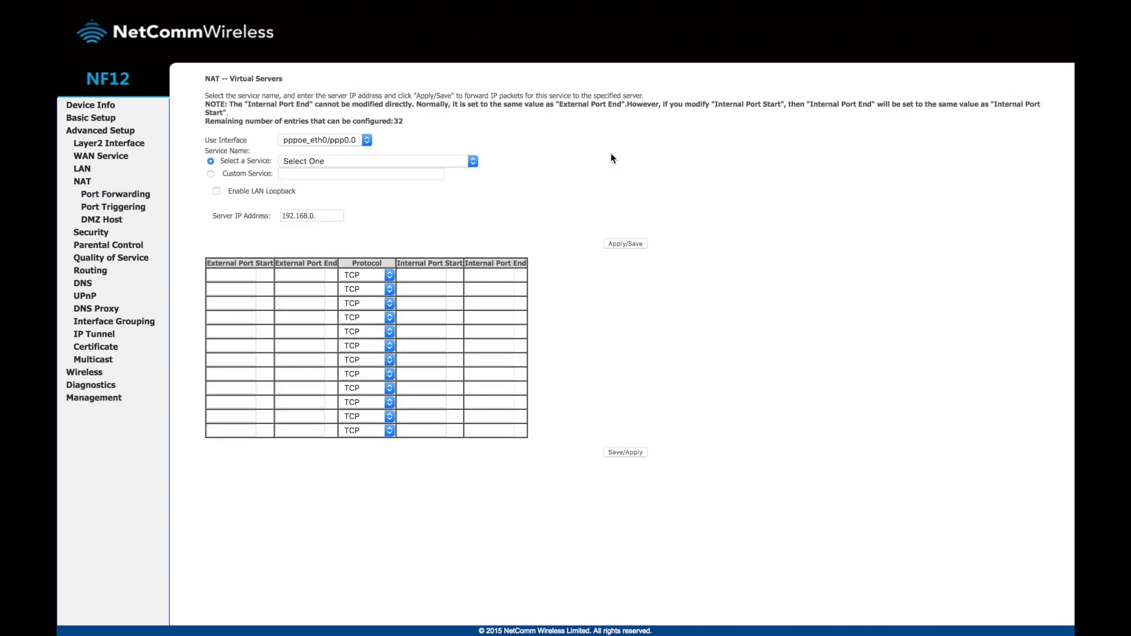
pyautogui.click(475, 163)
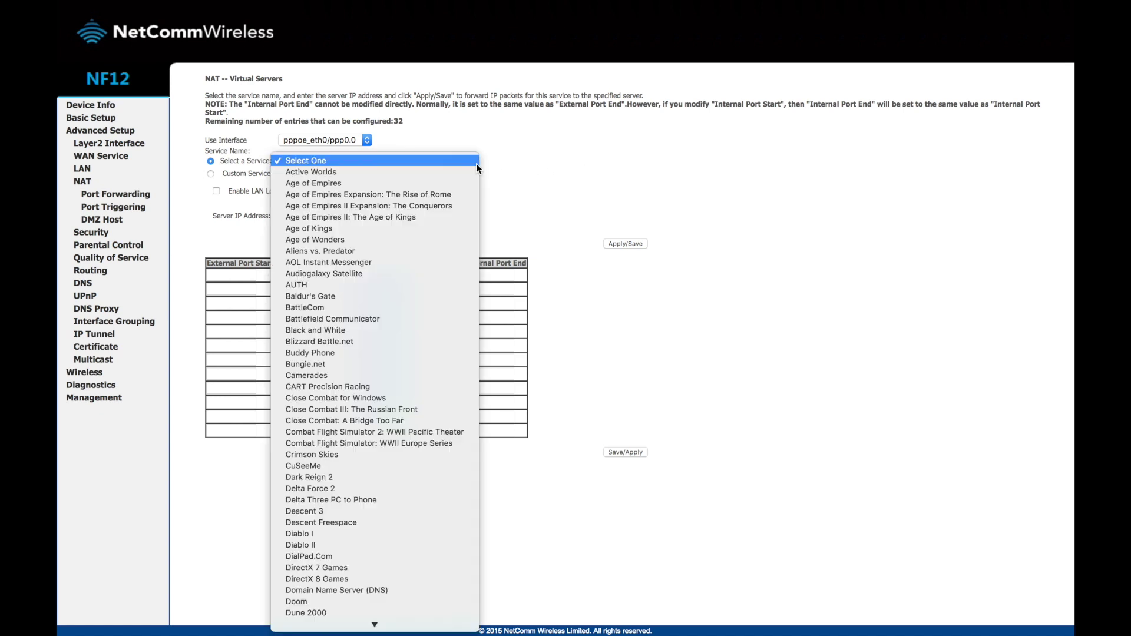
pyautogui.scroll(-20, 428, 409)
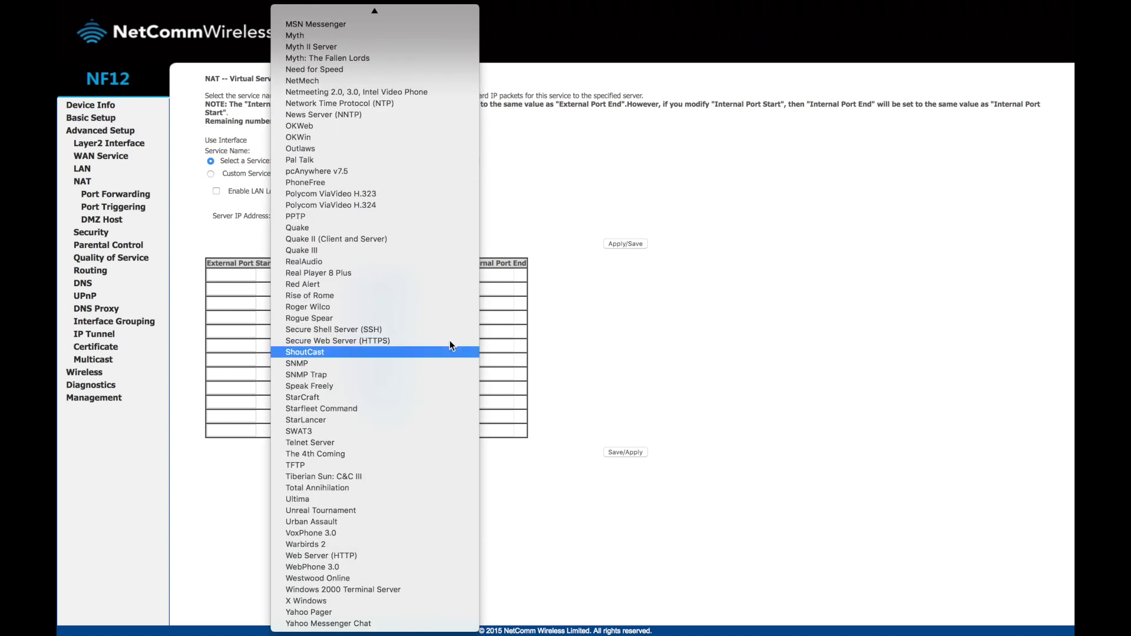
pyautogui.scroll(20, 455, 232)
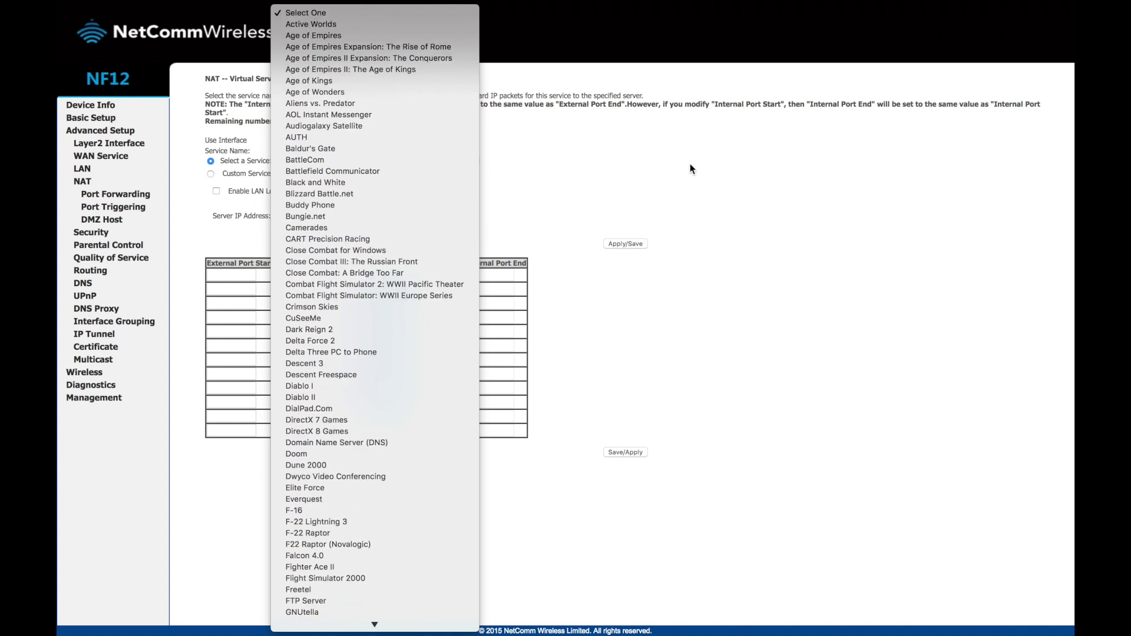
pyautogui.click(688, 167)
# Step: Define a custom service called "Golem" for the forwarding entry and set its server IP address to 192.168.0.203
pyautogui.click(210, 174)
pyautogui.click(290, 175)
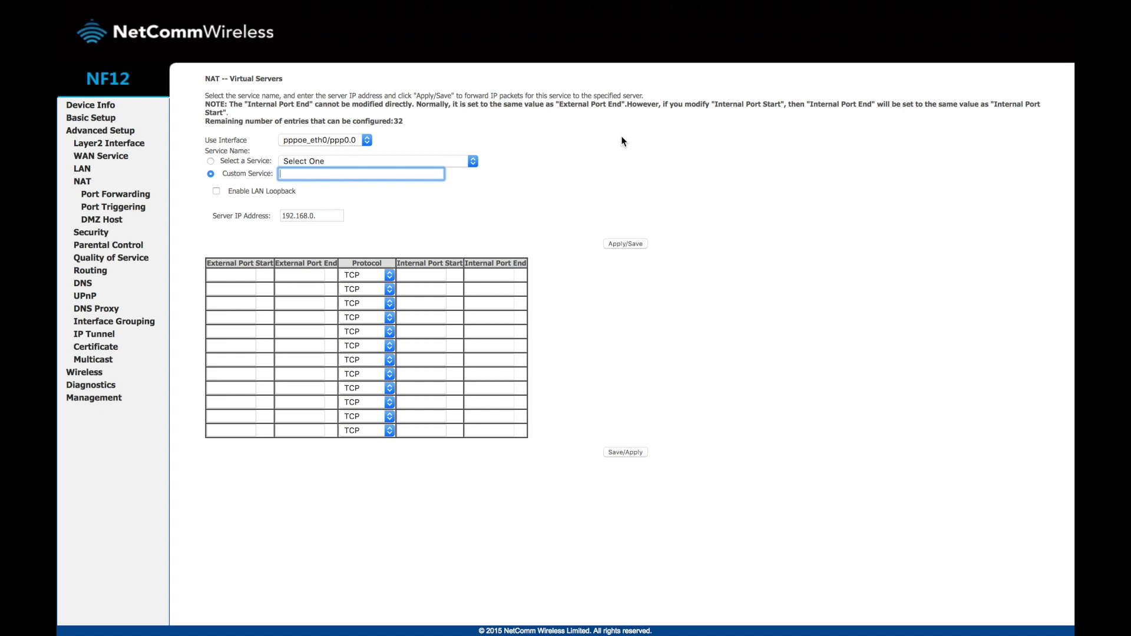
pyautogui.write('Golem')
pyautogui.click(325, 214)
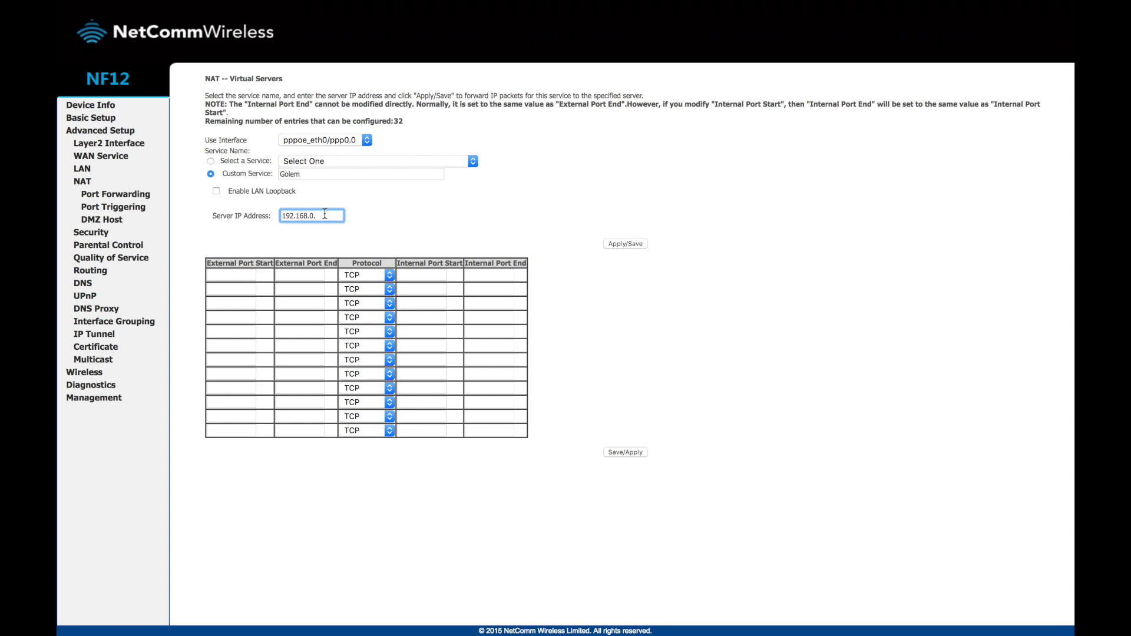
pyautogui.write('203')
# Step: In the first forwarding row, set external port start and end to 3282 with the TCP/UDP protocol
pyautogui.click(244, 275)
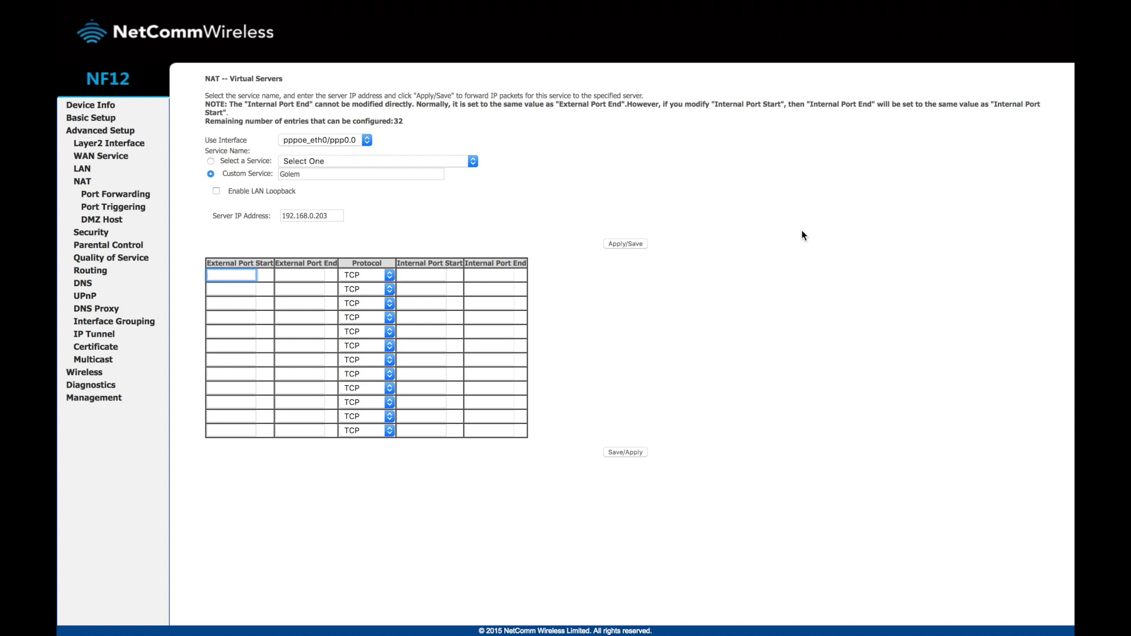
pyautogui.write('3282')
pyautogui.press('Tab')
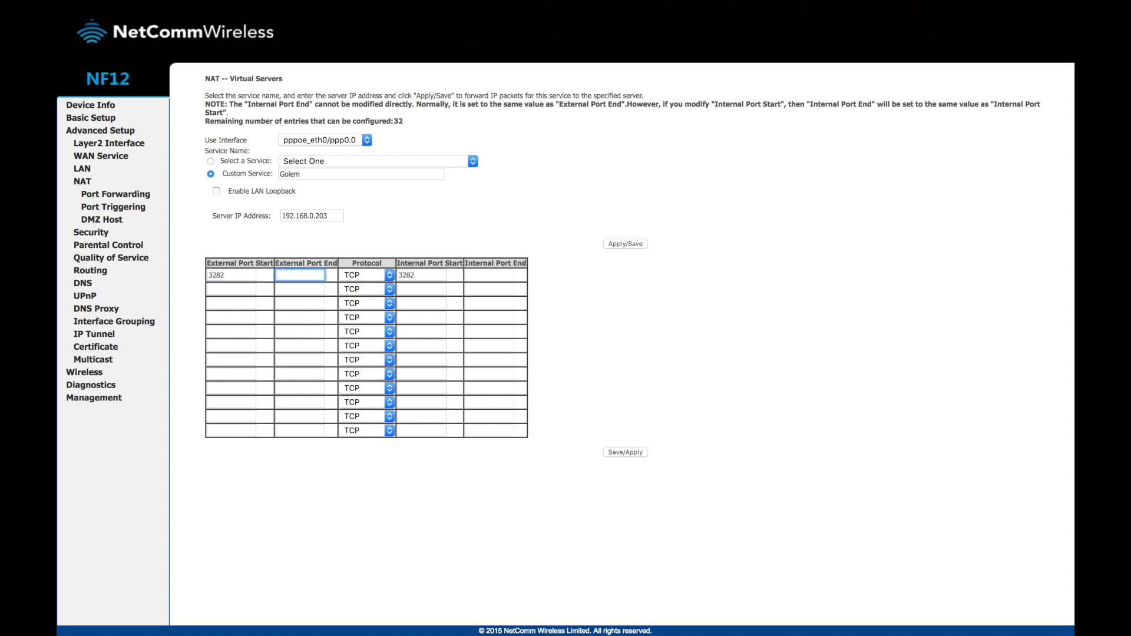
pyautogui.write('3282')
pyautogui.press('Tab')
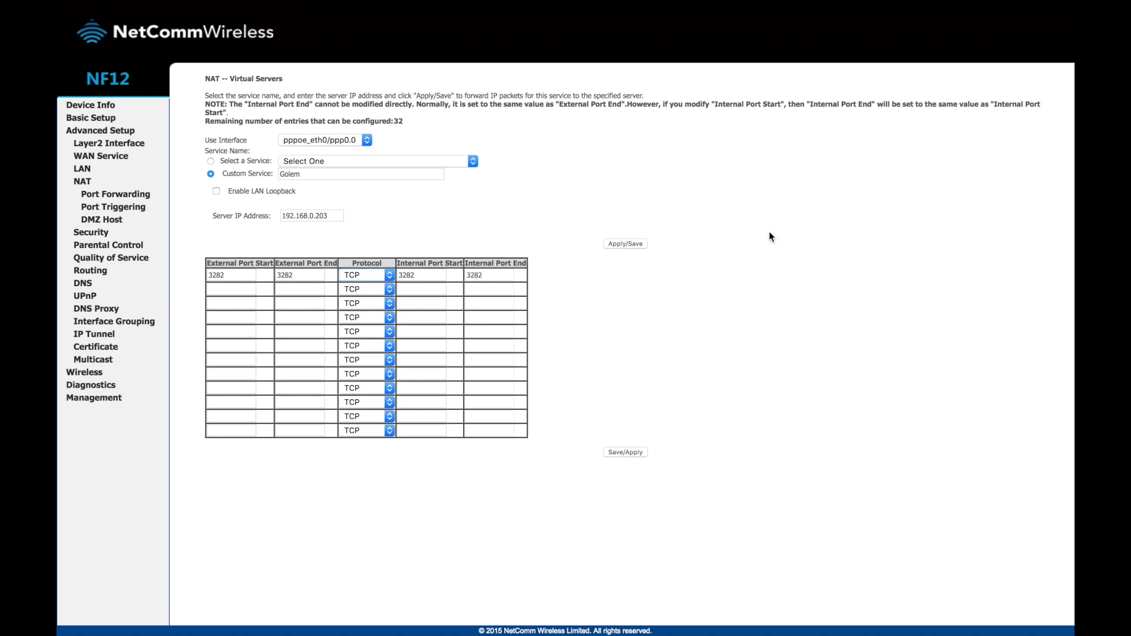
pyautogui.click(389, 275)
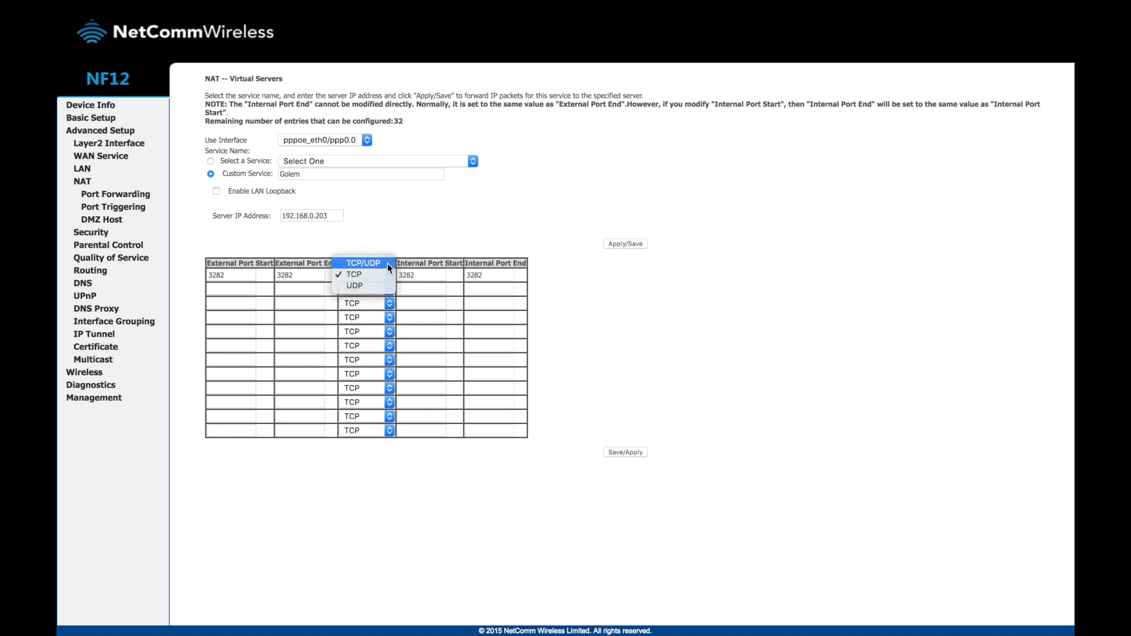
pyautogui.click(387, 263)
pyautogui.press('Tab')
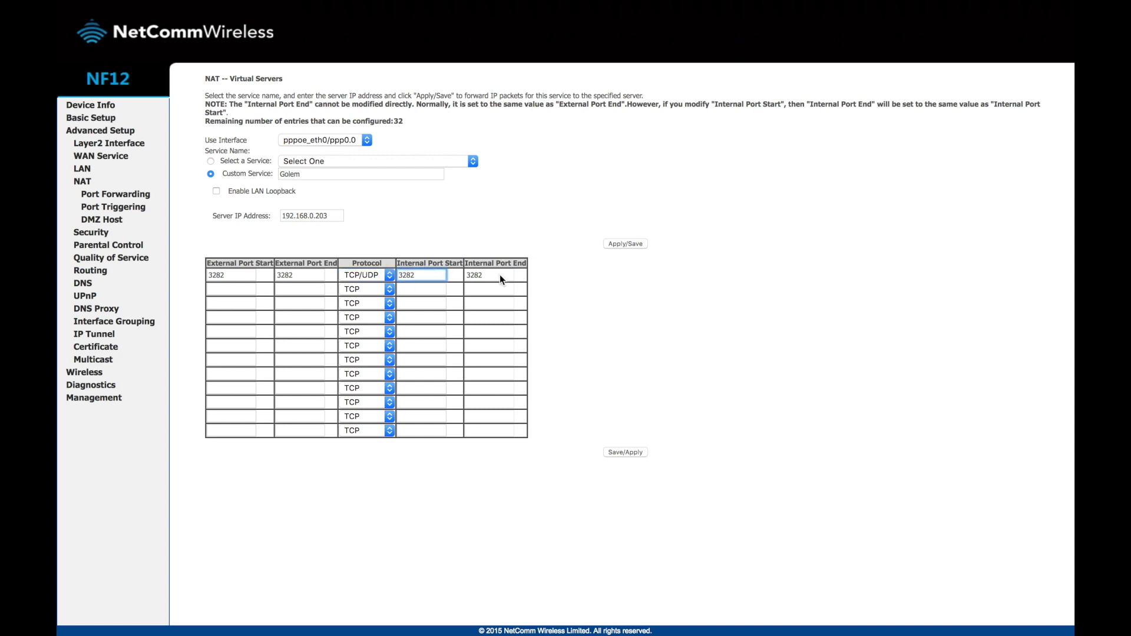
# Step: In the second row, forward external ports 40102 to 40103 with the TCP/UDP protocol and save the Golem forwarding entry
pyautogui.click(246, 290)
pyautogui.write('40102')
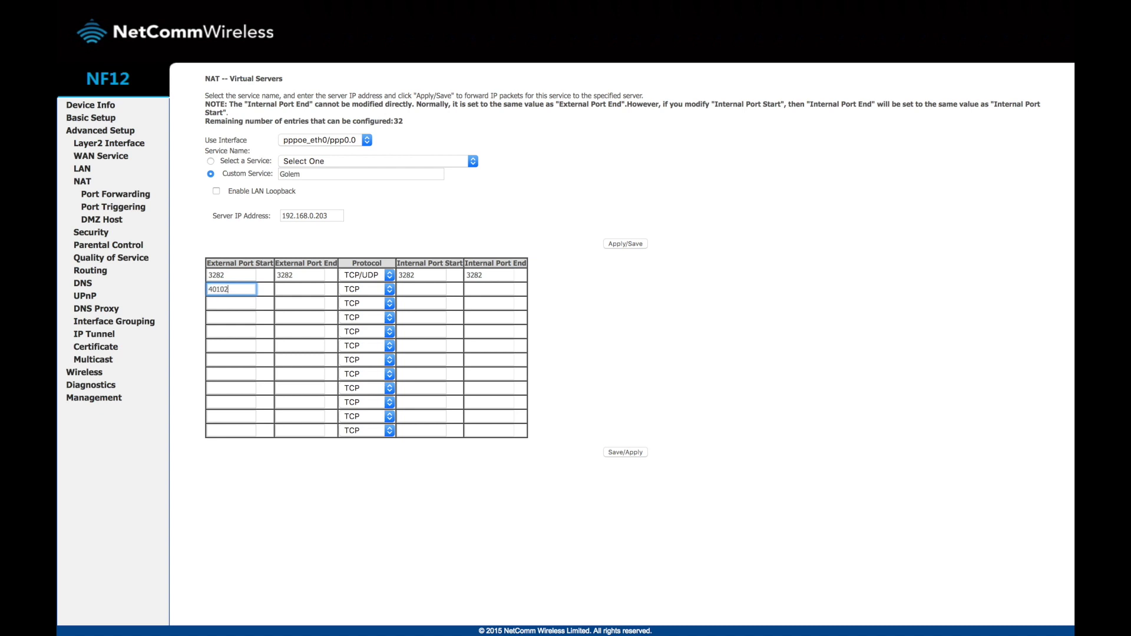
pyautogui.press('Tab')
pyautogui.write('40103')
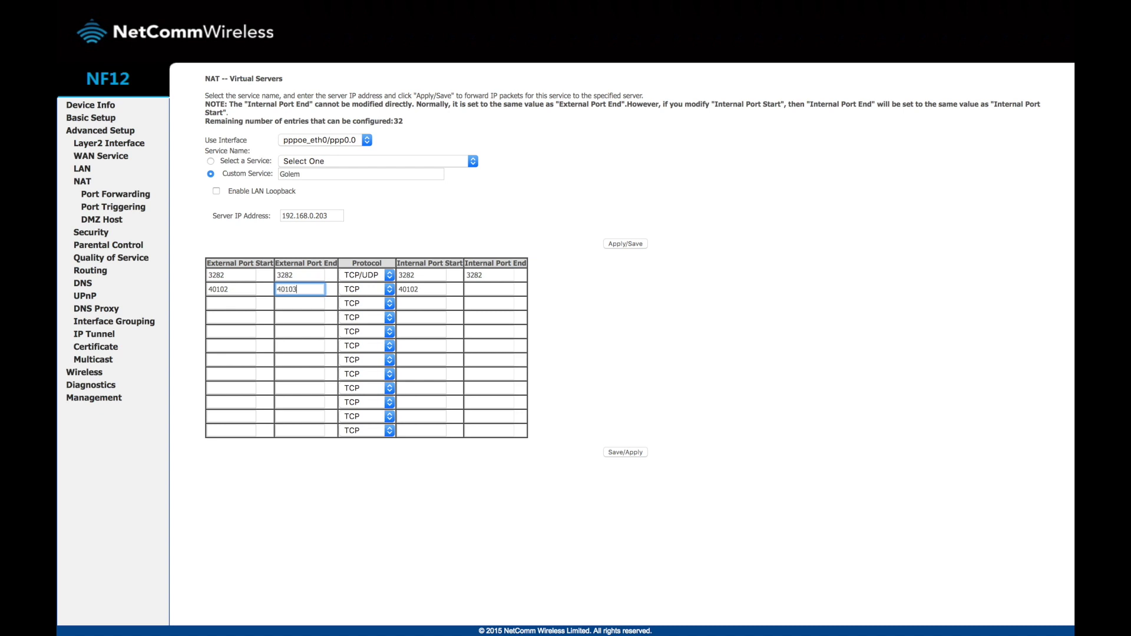
pyautogui.click(356, 290)
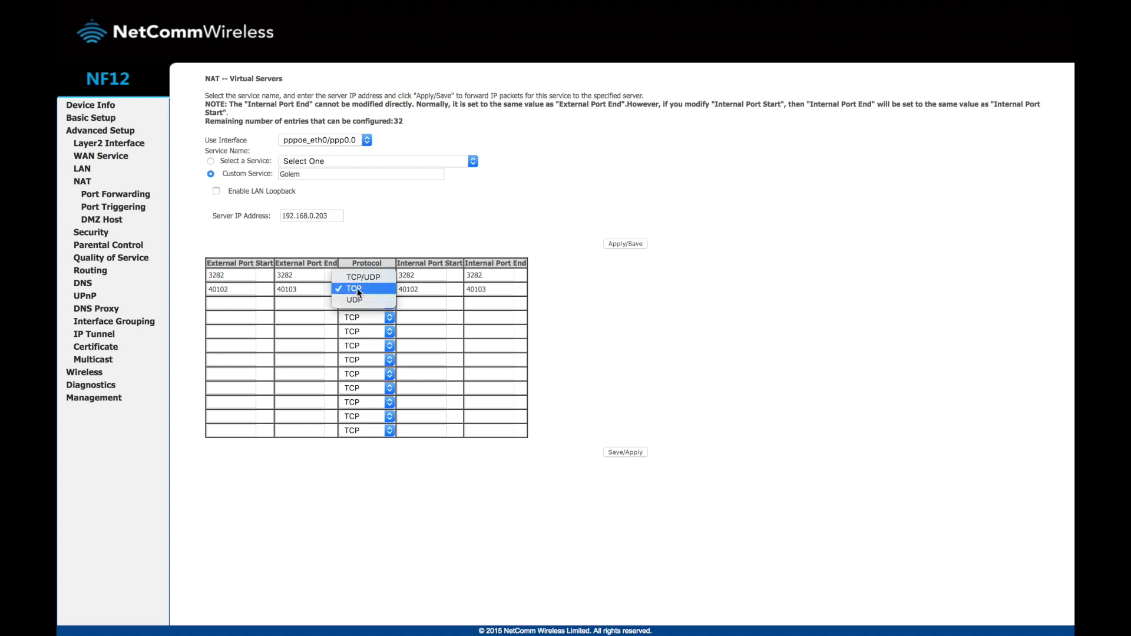
pyautogui.click(370, 278)
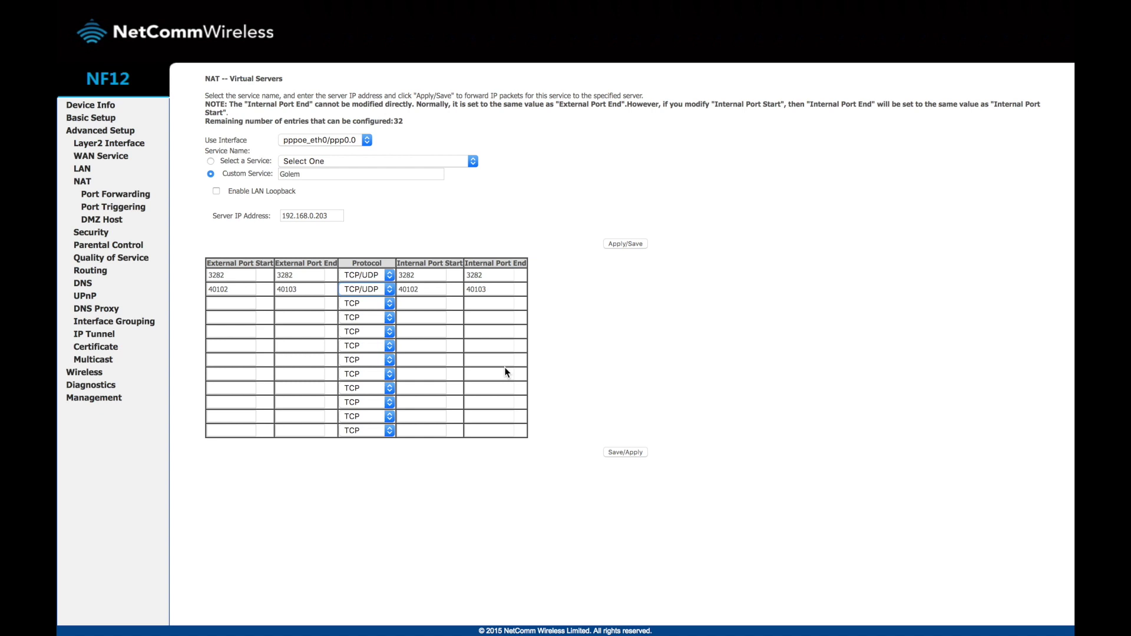
pyautogui.click(637, 454)
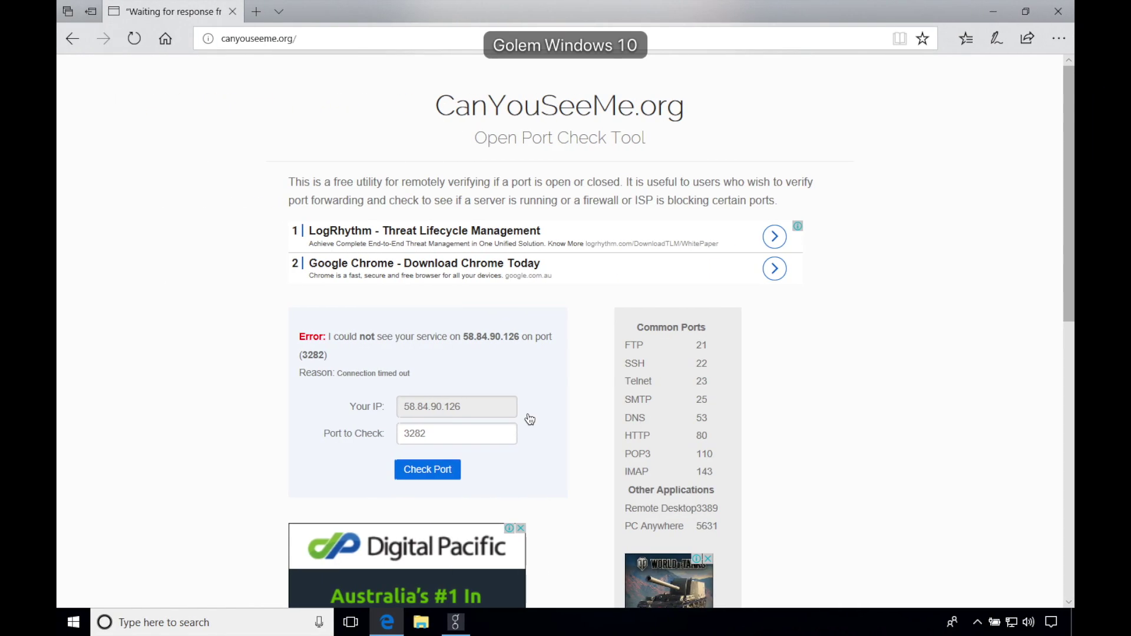
# Step: Switch to CanYouSeeMe.org in Microsoft Edge and check whether ports 3282 and 40102 are open
pyautogui.click(436, 472)
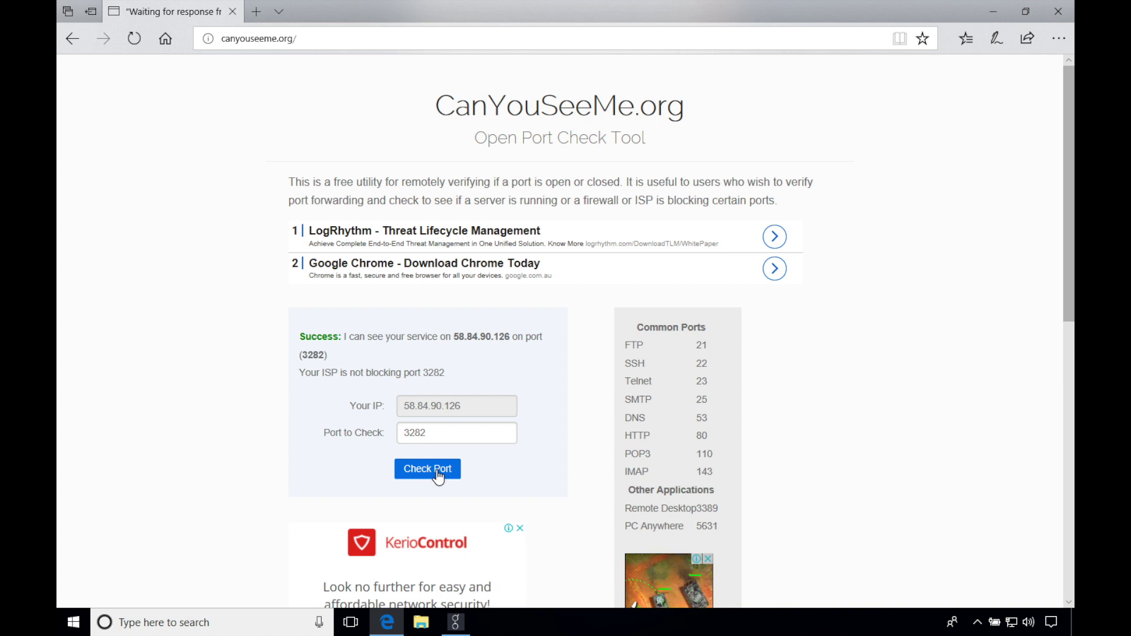
pyautogui.click(481, 432)
pyautogui.press('BackSpace')
pyautogui.press('BackSpace')
pyautogui.press('BackSpace')
pyautogui.press('BackSpace')
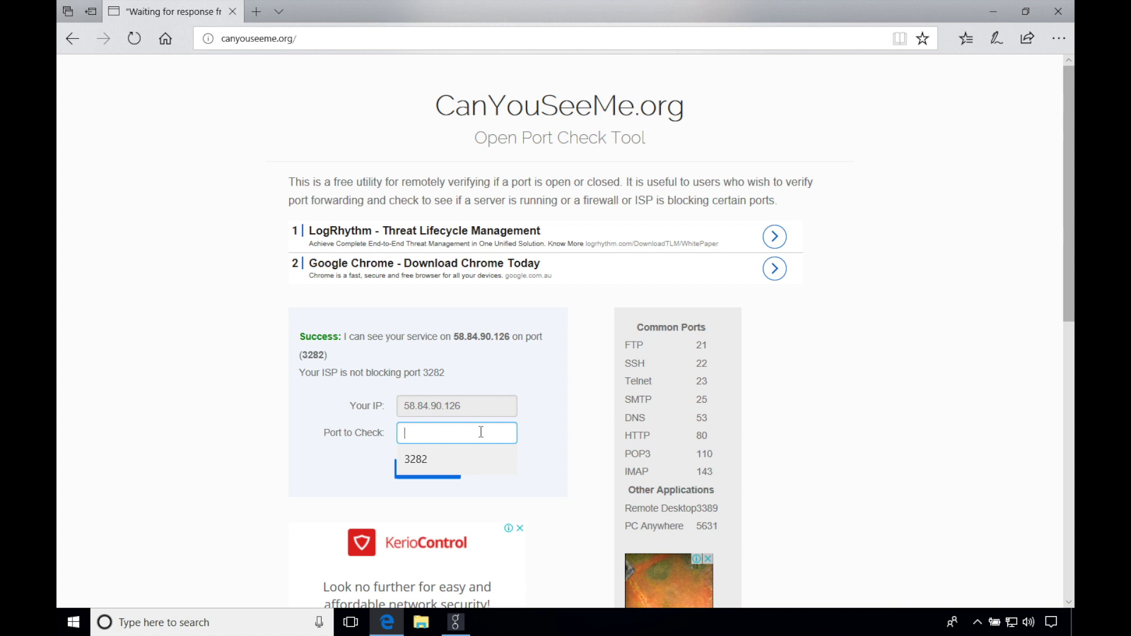
pyautogui.write('40102')
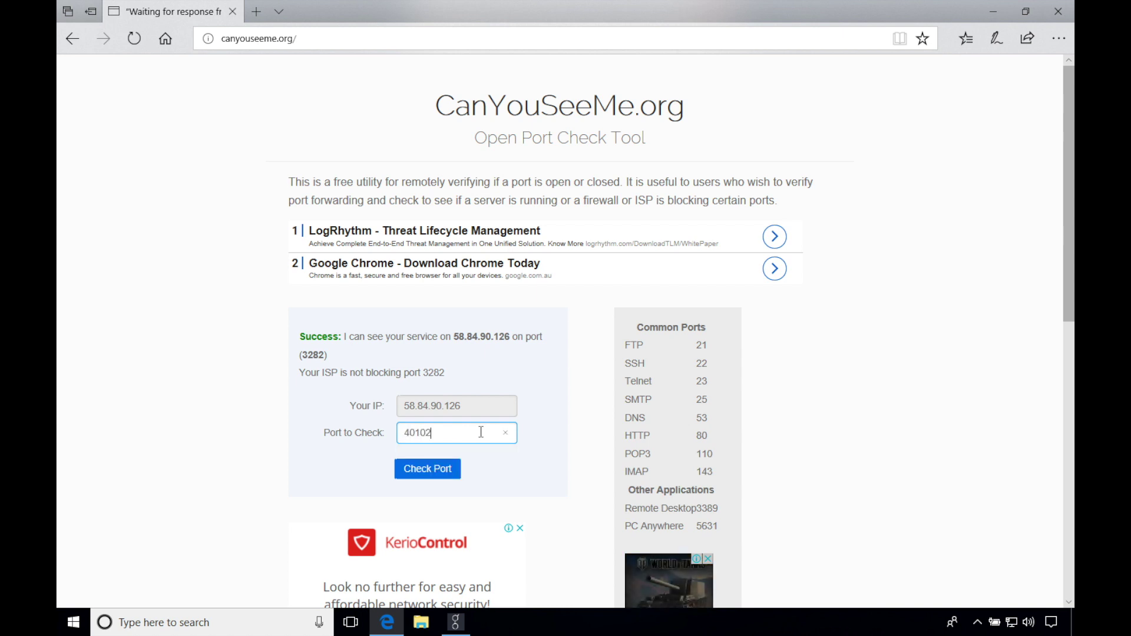
pyautogui.click(441, 471)
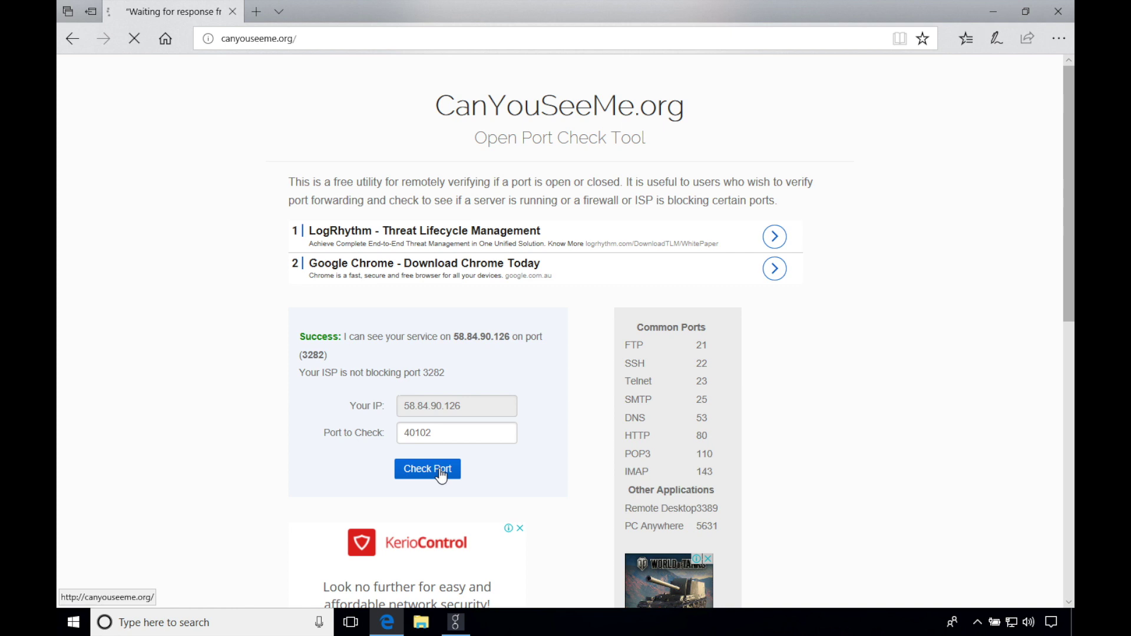
# Step: Check whether port 40103 is open and close the browser
pyautogui.click(463, 441)
pyautogui.press('BackSpace')
pyautogui.write('3')
pyautogui.click(433, 476)
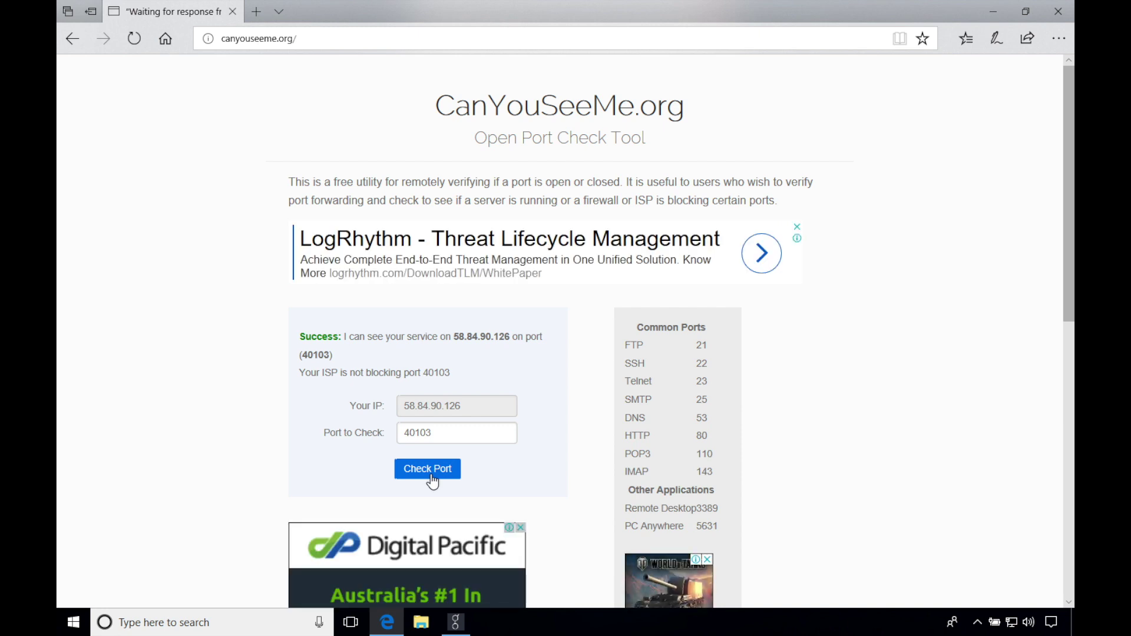
pyautogui.click(1059, 24)
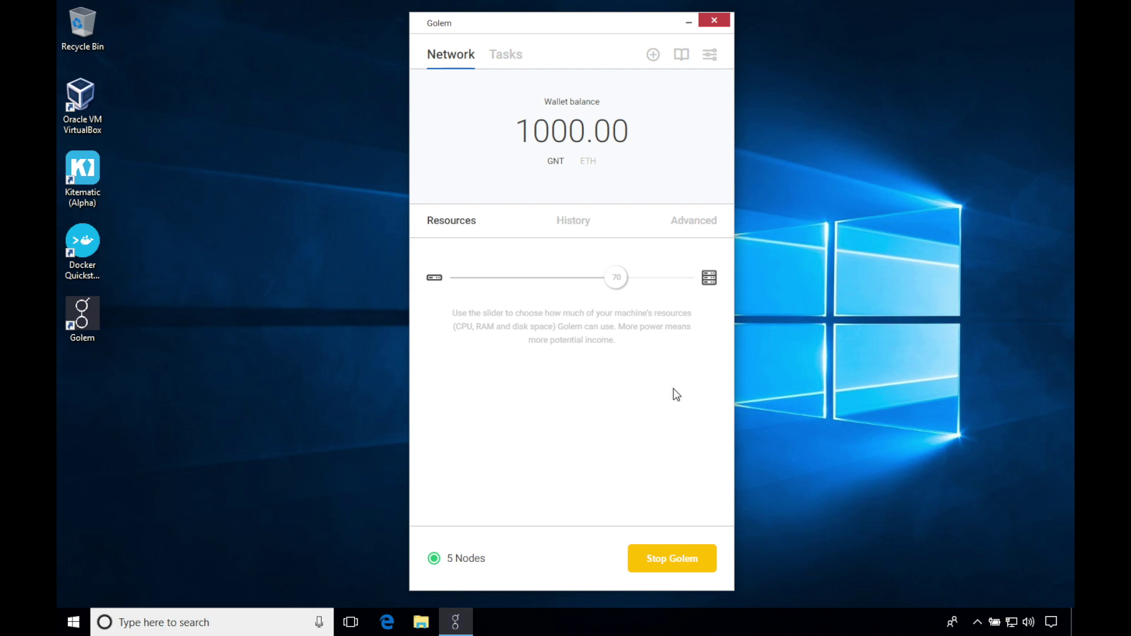
# Step: Reopen Microsoft Edge and go to stats.golem.network
pyautogui.click(386, 624)
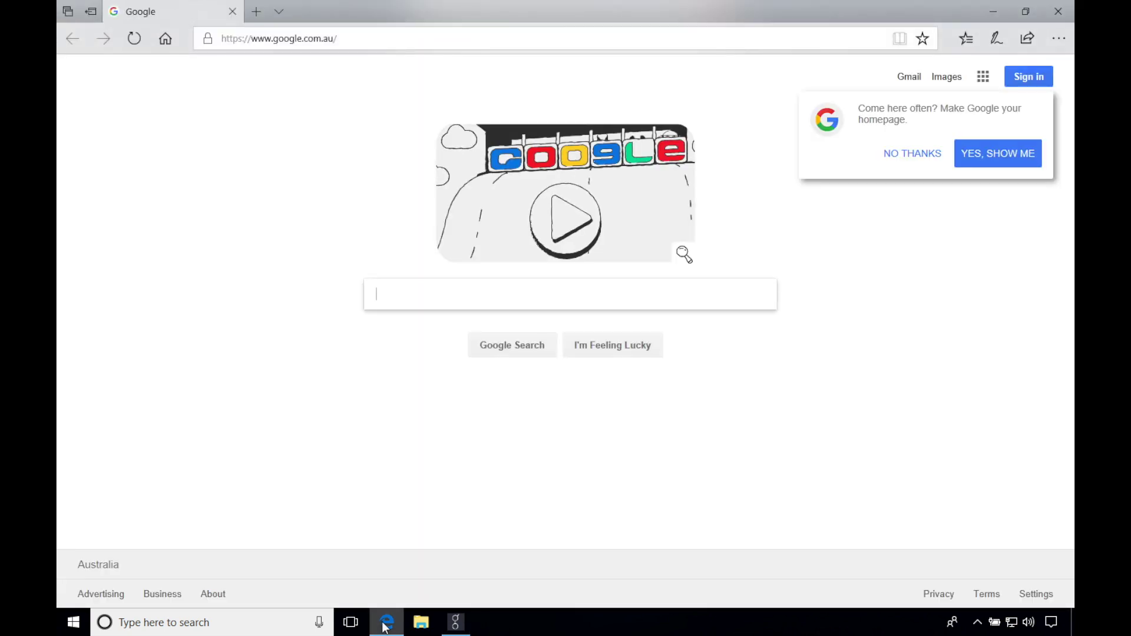
pyautogui.click(431, 37)
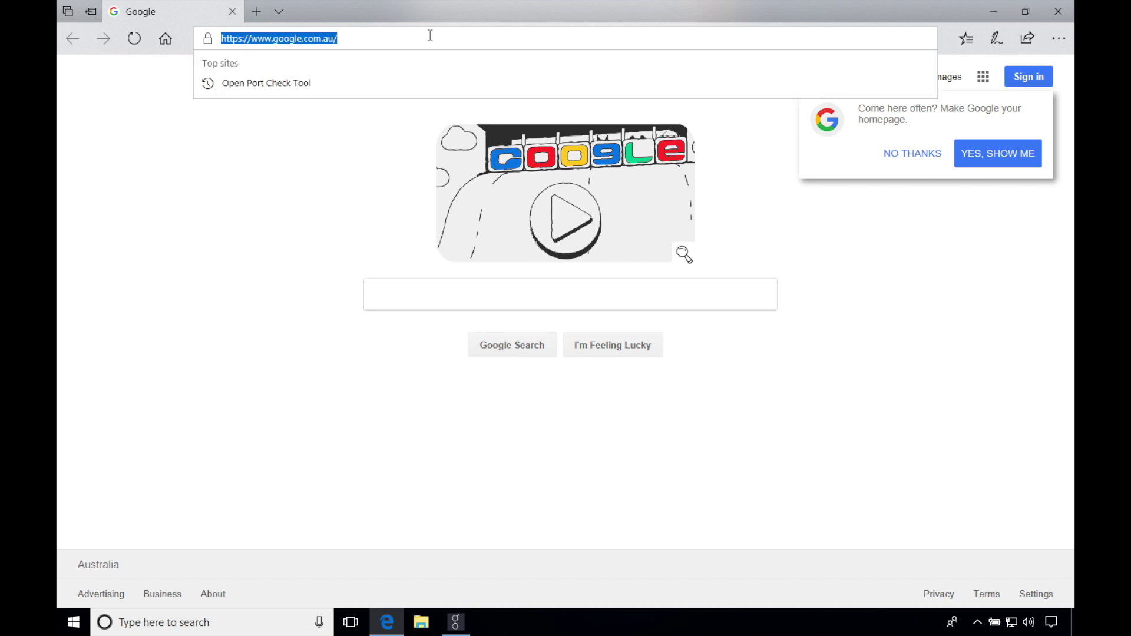
pyautogui.write('stat')
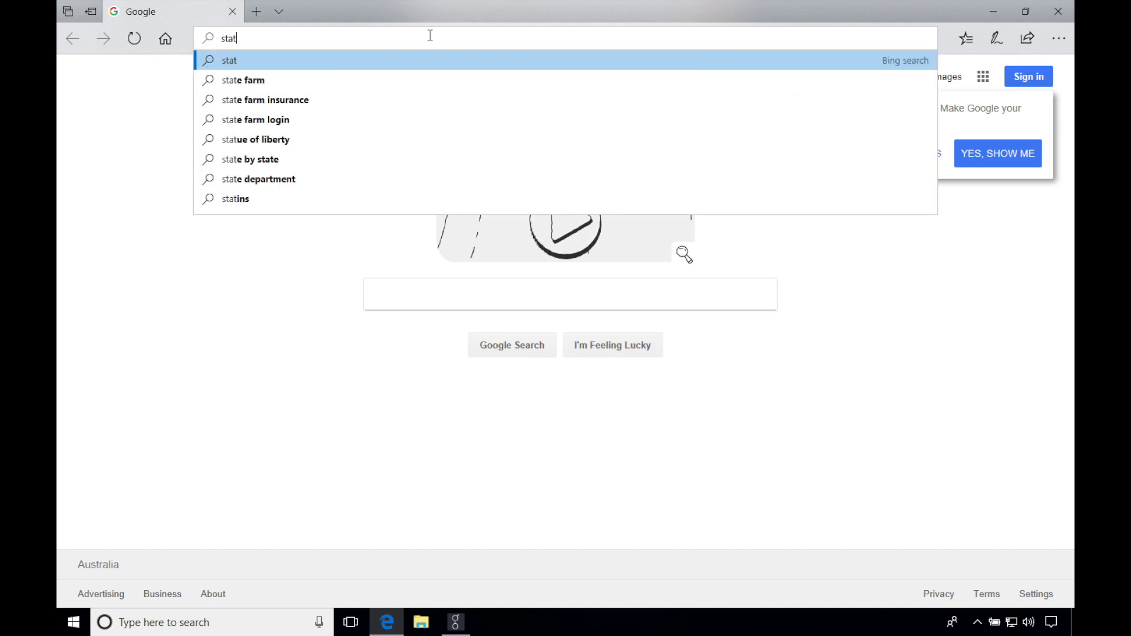
pyautogui.write('s')
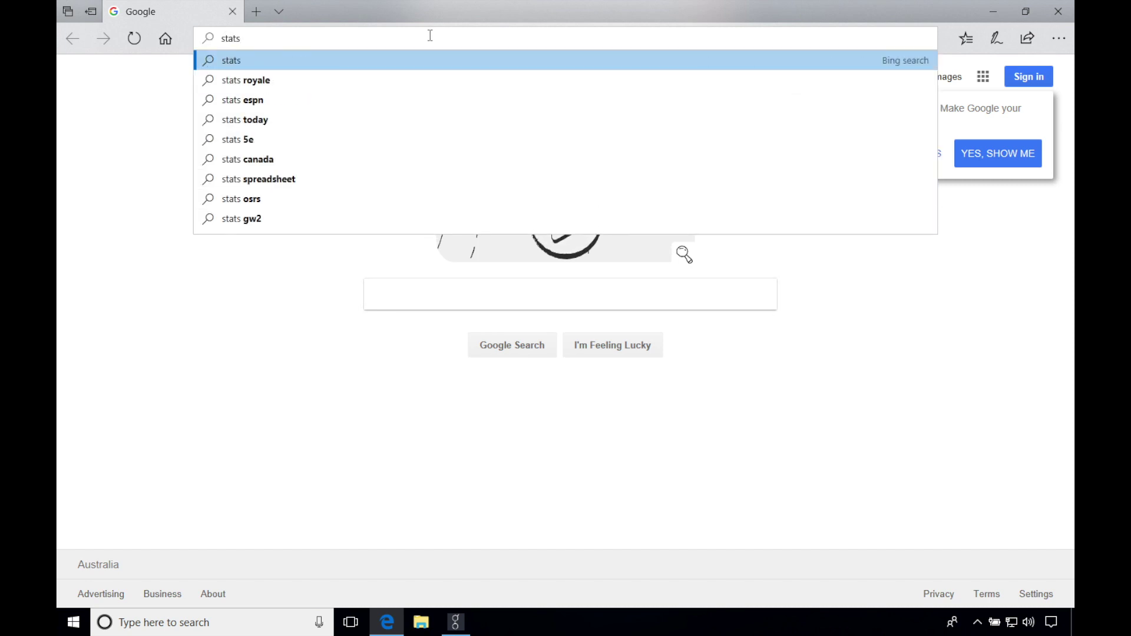
pyautogui.write('.golem')
pyautogui.write('.netw')
pyautogui.write('ork')
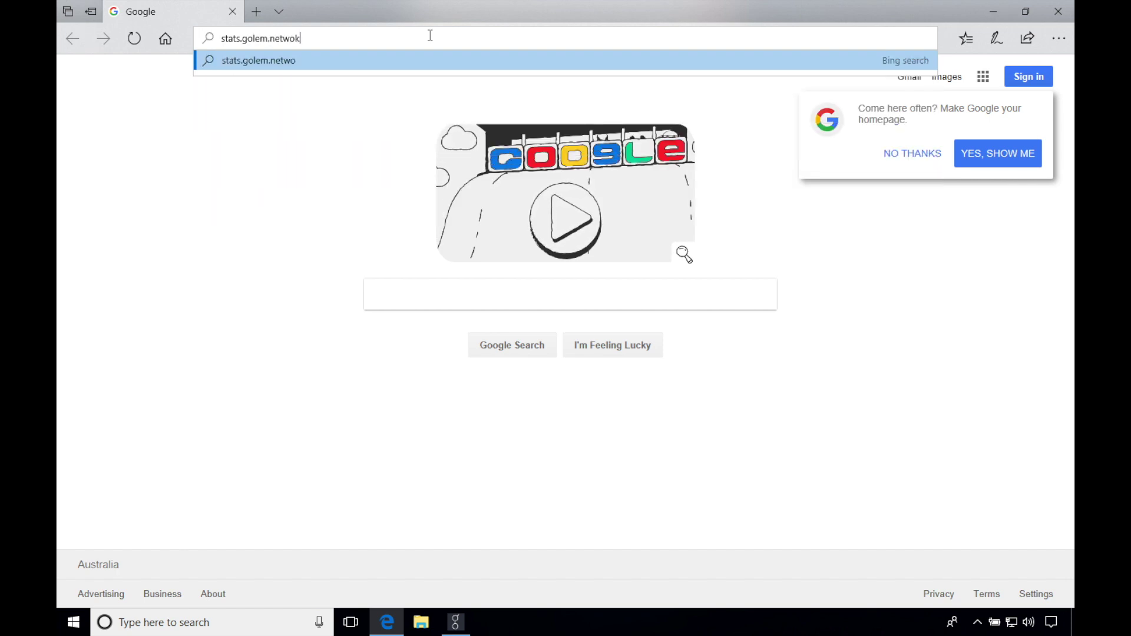
pyautogui.press('Return')
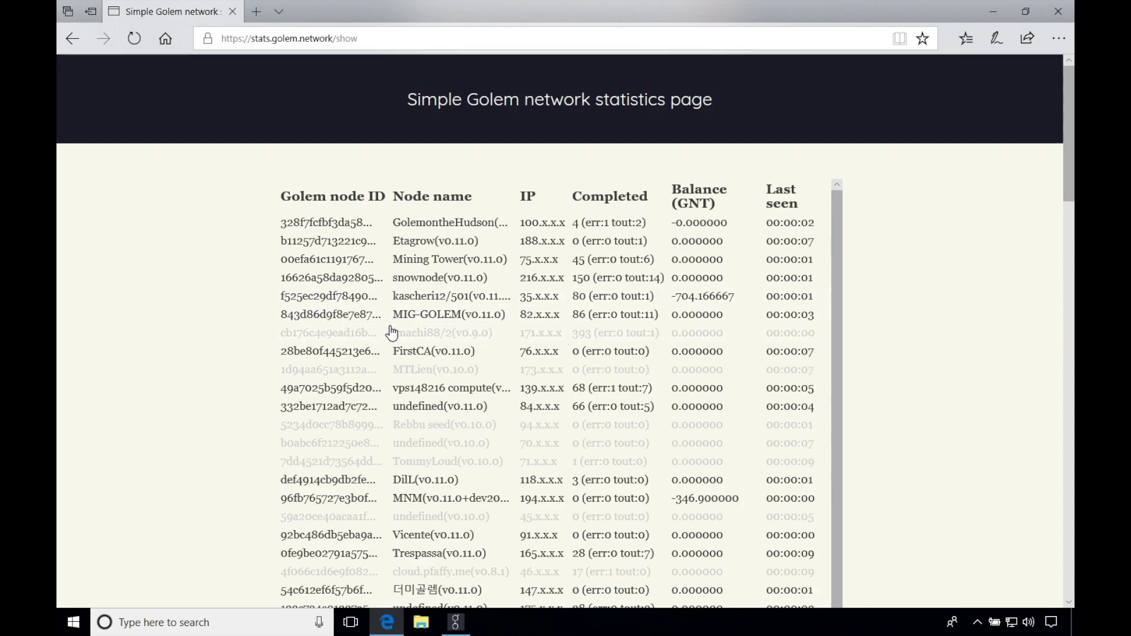
# Step: Look over the whole Golem network statistics page, including the aggregate values below the node list
pyautogui.scroll(-5, 394, 328)
pyautogui.scroll(-20, 394, 328)
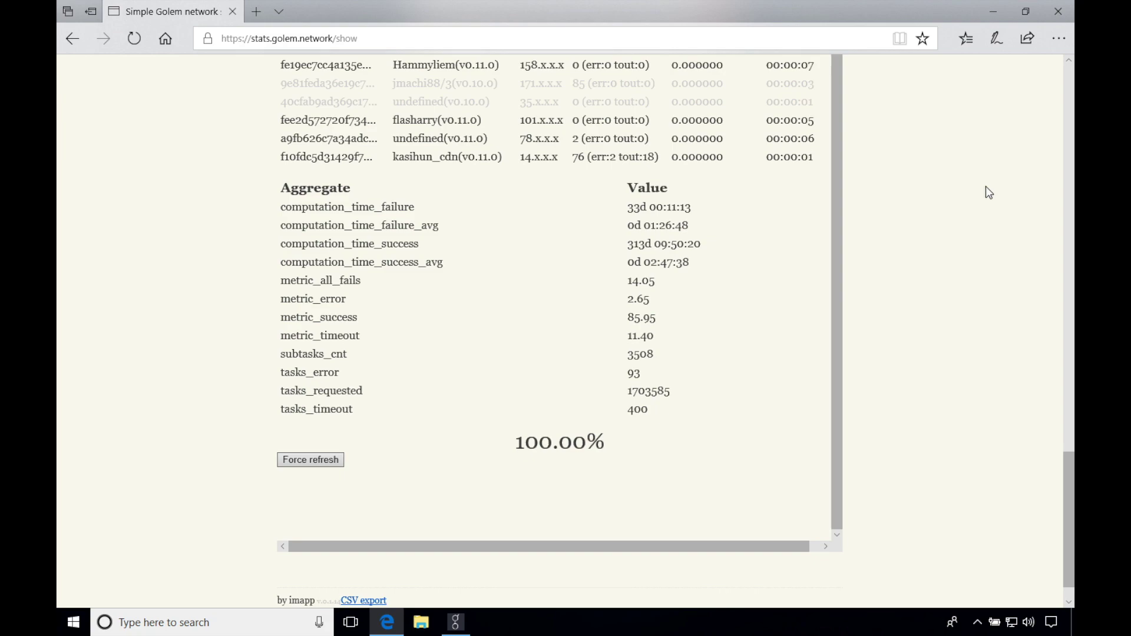
pyautogui.scroll(4, 986, 186)
pyautogui.scroll(12, 986, 187)
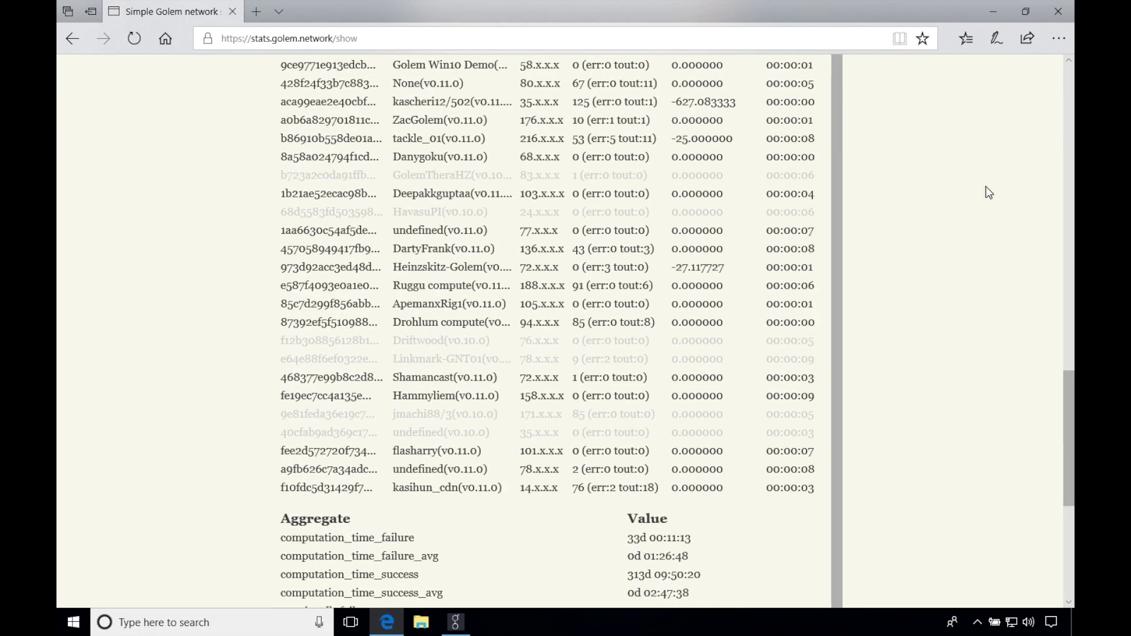
pyautogui.scroll(12, 985, 187)
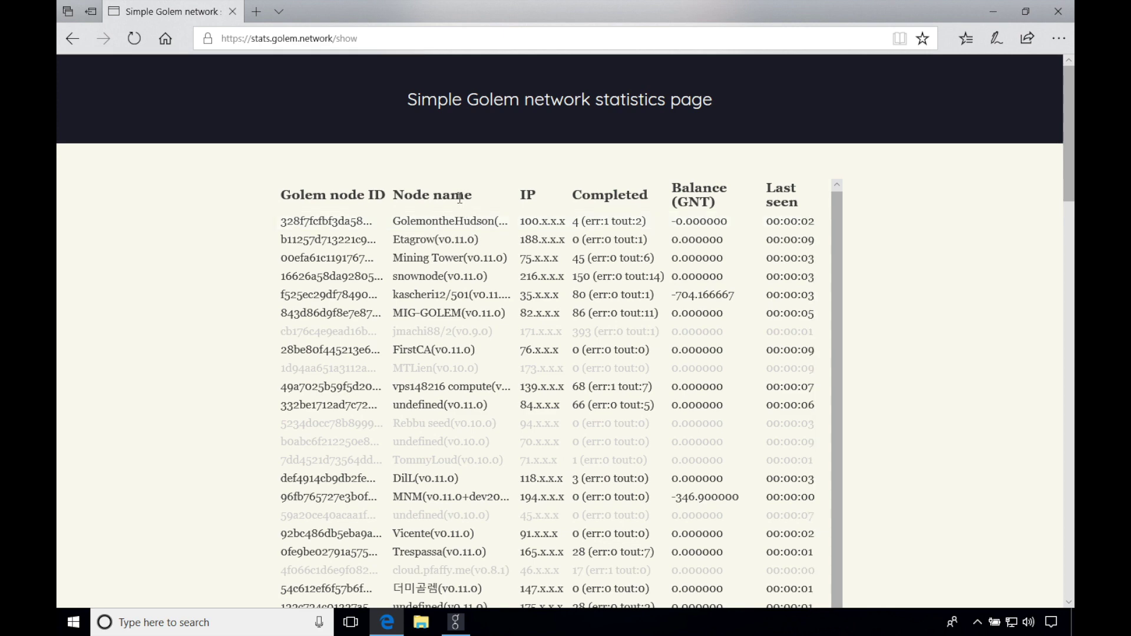
# Step: Find the "Golem Win10 Demo" node in the list, view its Node Info and close it
pyautogui.scroll(-3, 461, 305)
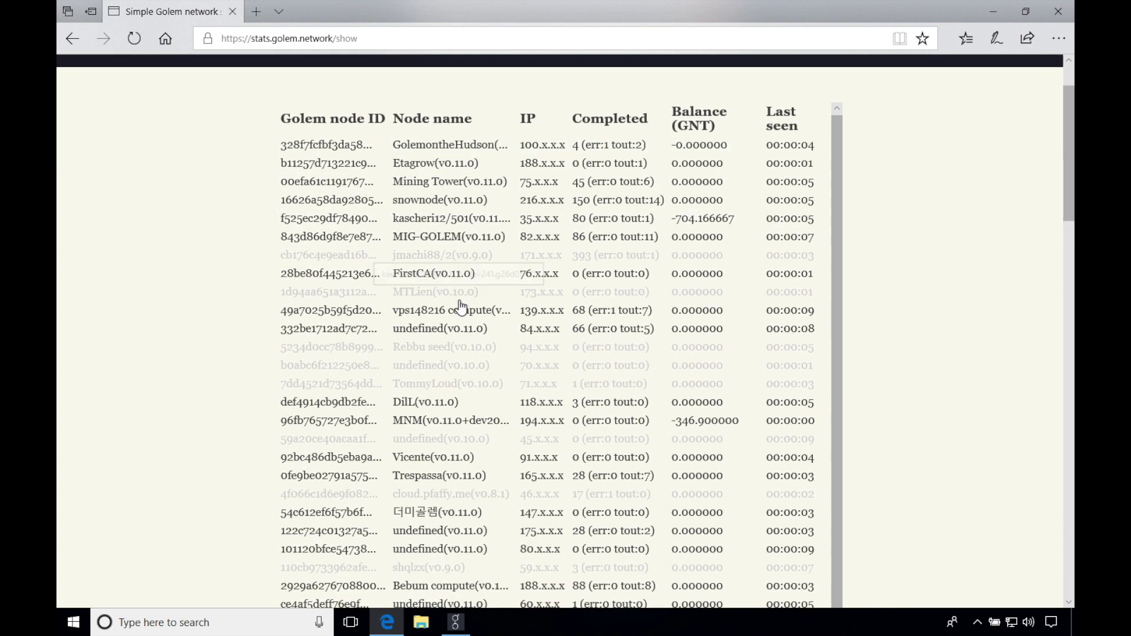
pyautogui.scroll(-3, 459, 388)
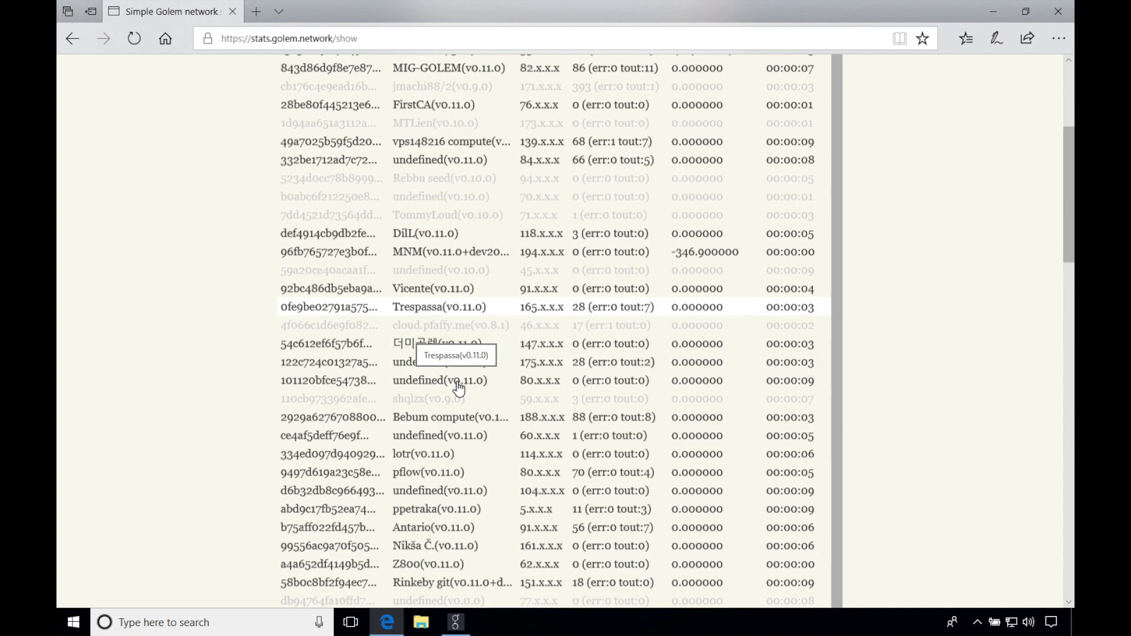
pyautogui.scroll(-3, 459, 388)
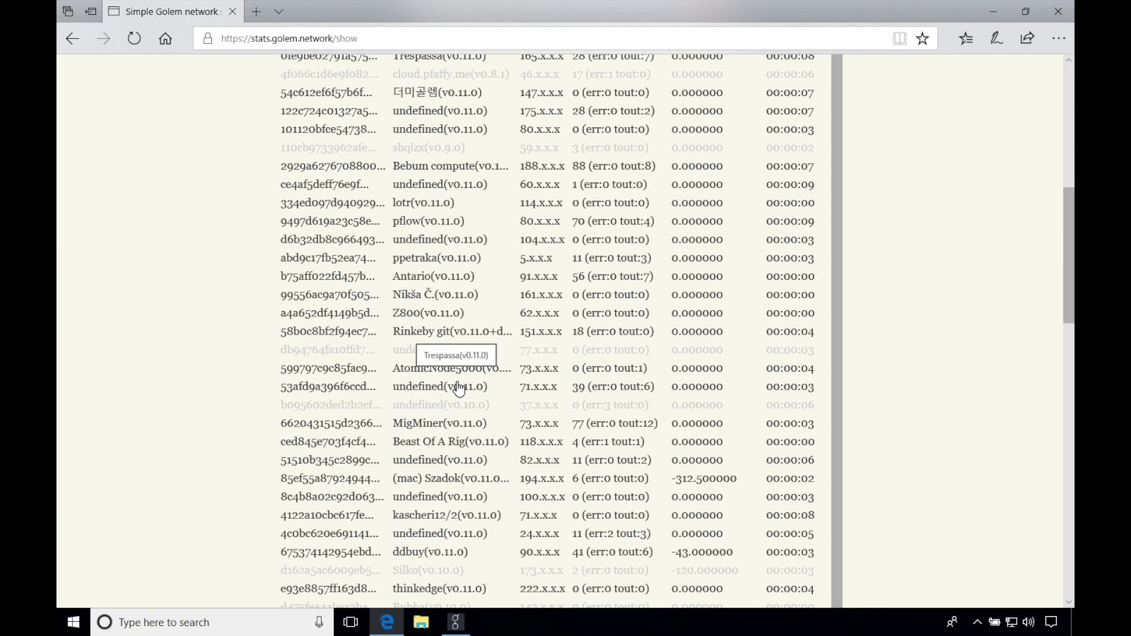
pyautogui.scroll(-2, 459, 388)
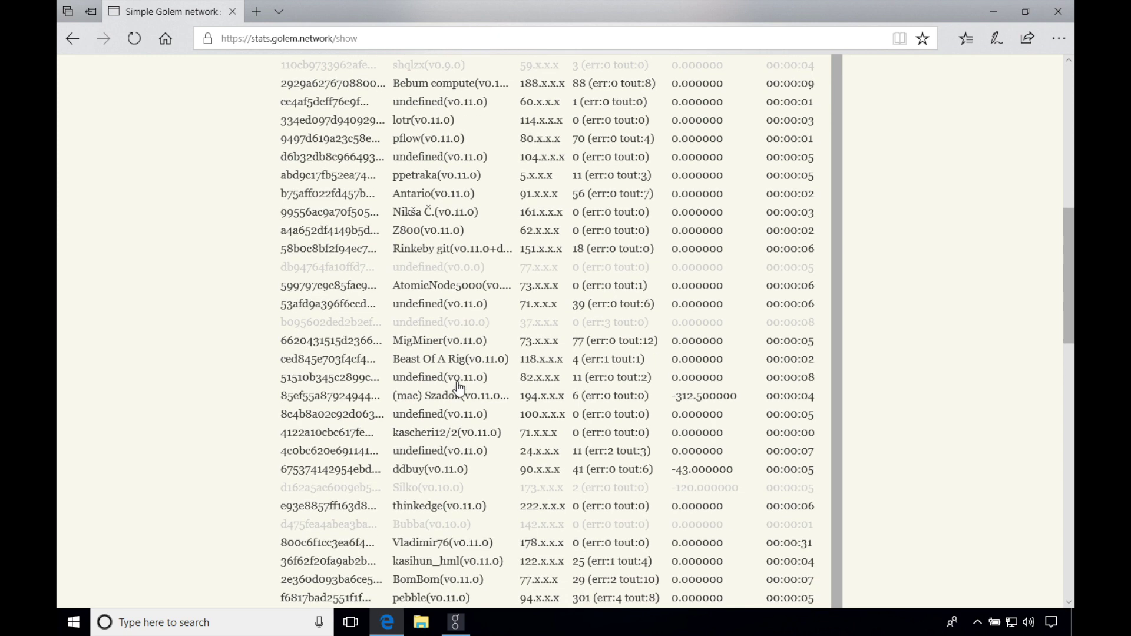
pyautogui.scroll(-2, 458, 388)
pyautogui.scroll(-2, 458, 388)
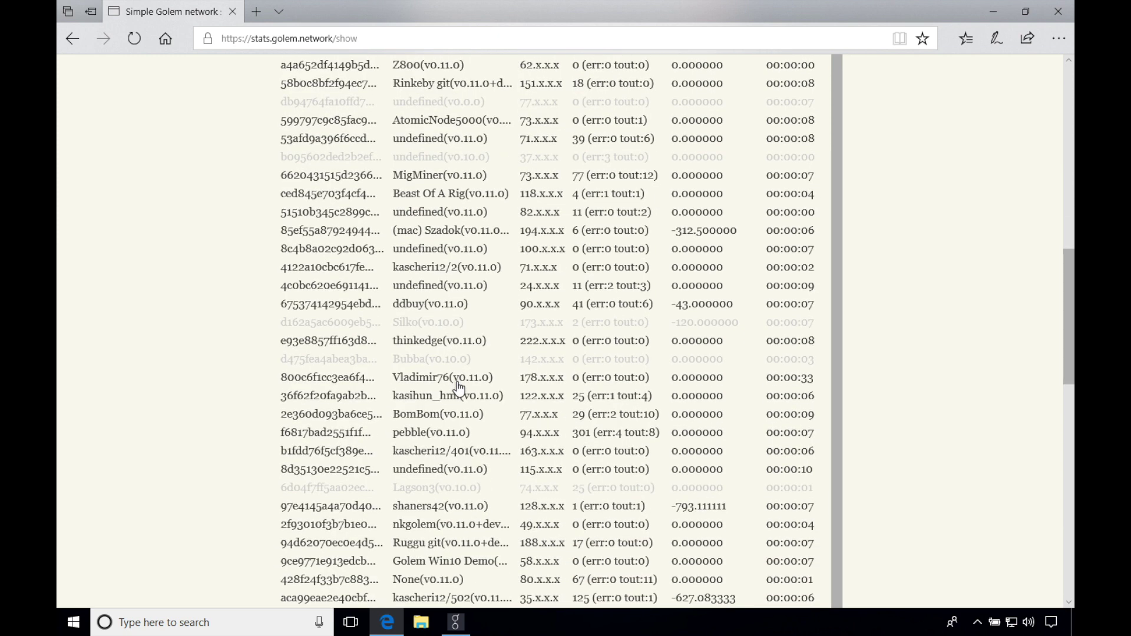
pyautogui.scroll(-2, 459, 388)
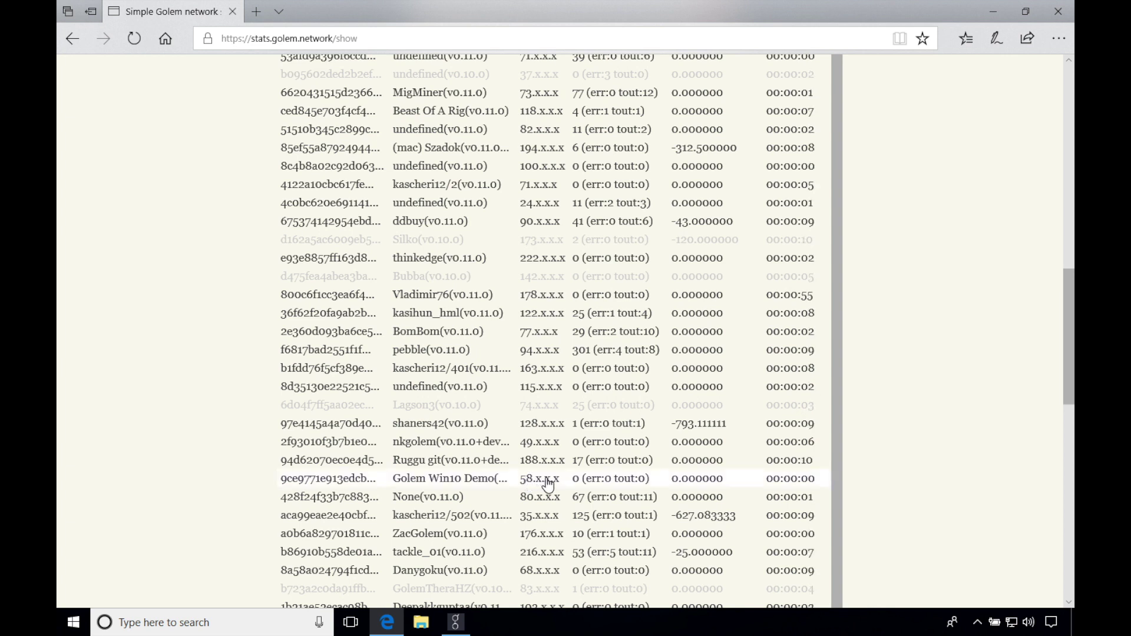
pyautogui.click(333, 482)
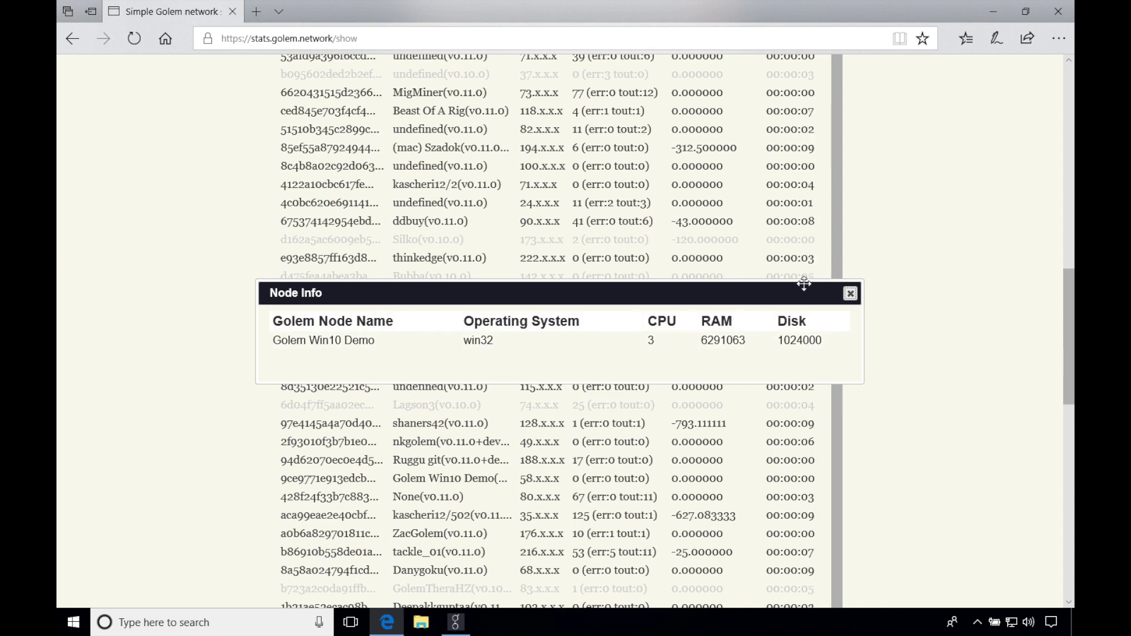
pyautogui.click(851, 294)
# Step: Review the Completed and Balance (GNT) columns for the nodes at the start of the list
pyautogui.scroll(4, 665, 303)
pyautogui.scroll(6, 665, 303)
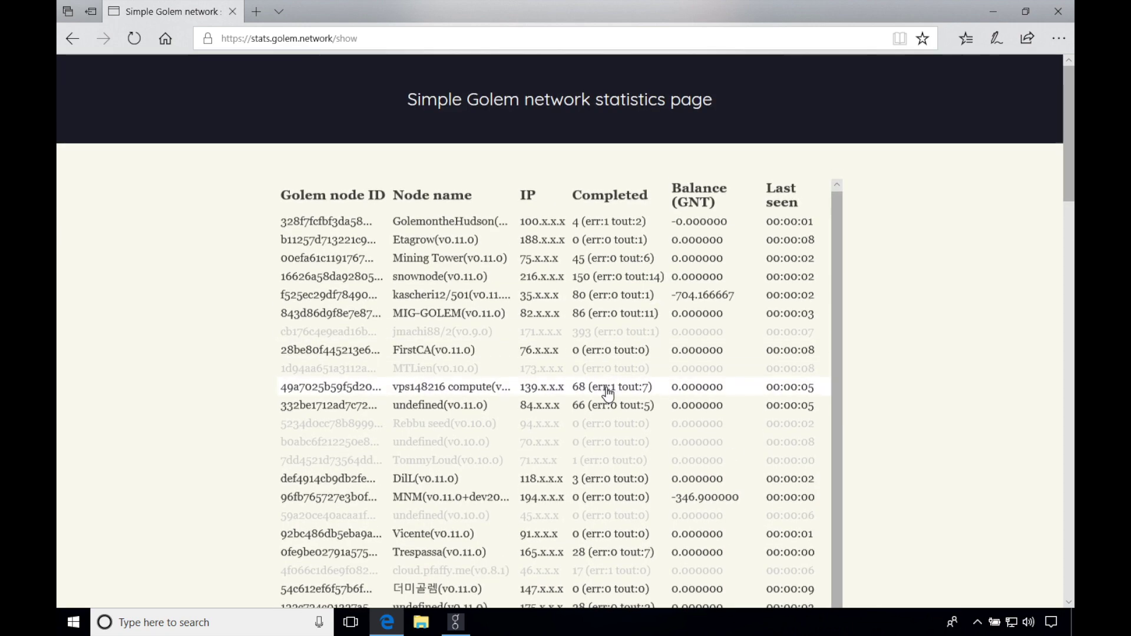
pyautogui.scroll(-3, 608, 393)
pyautogui.scroll(1, 609, 394)
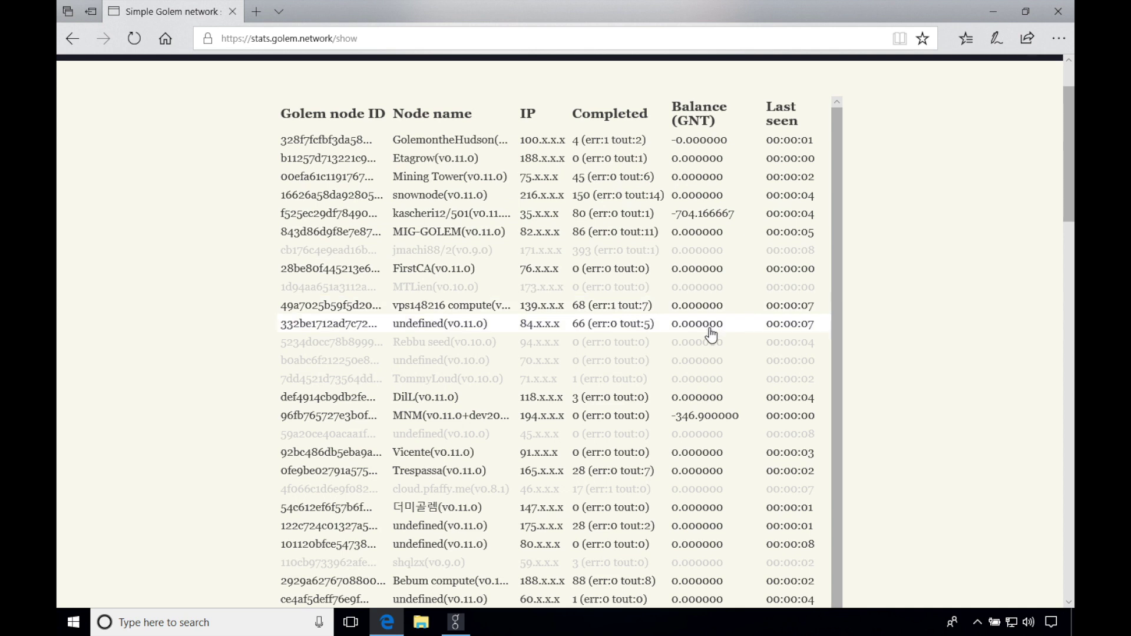
pyautogui.moveTo(712, 335)
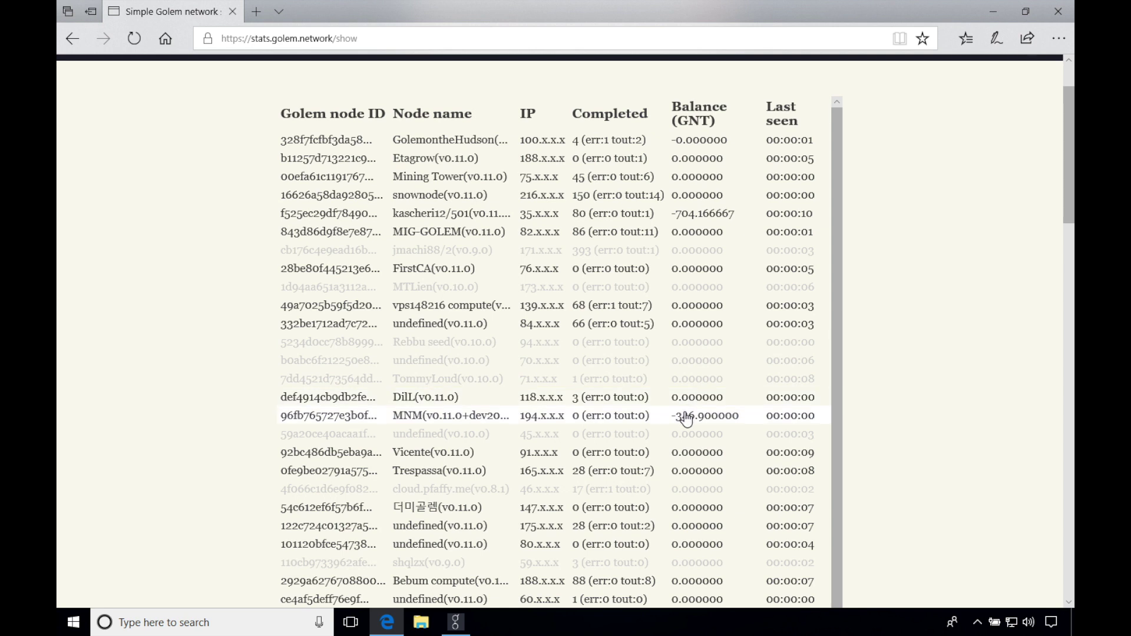
# Step: Look through the rest of the node list and the aggregate values on the statistics page, and close the browser
pyautogui.moveTo(685, 418)
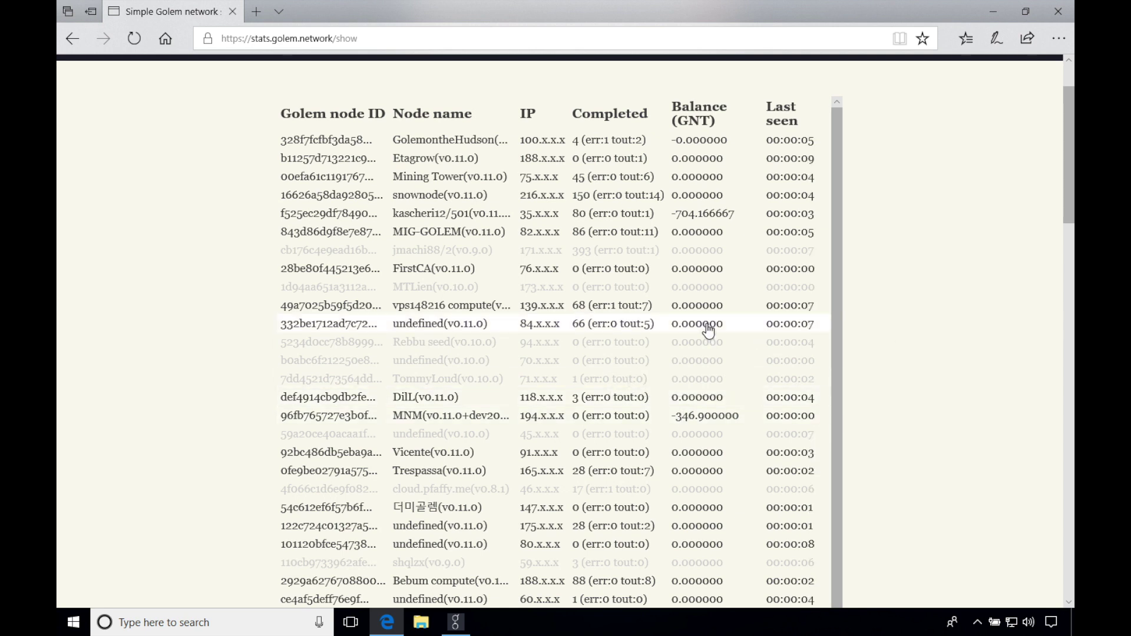
pyautogui.scroll(-5, 707, 354)
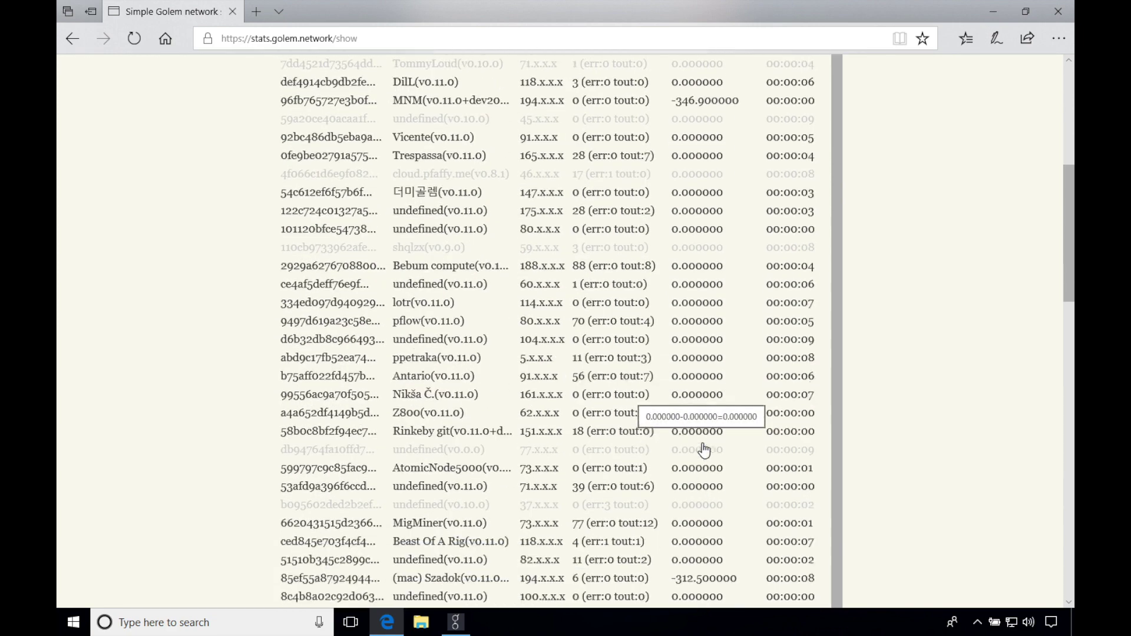
pyautogui.scroll(-7, 705, 451)
pyautogui.scroll(-7, 704, 451)
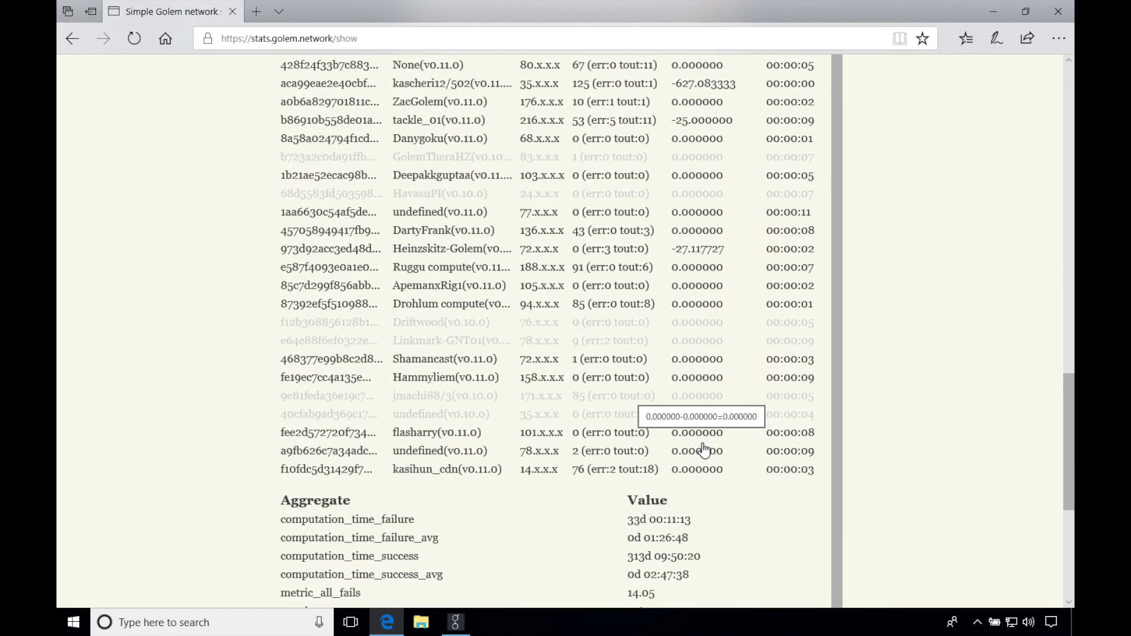
pyautogui.scroll(-4, 705, 451)
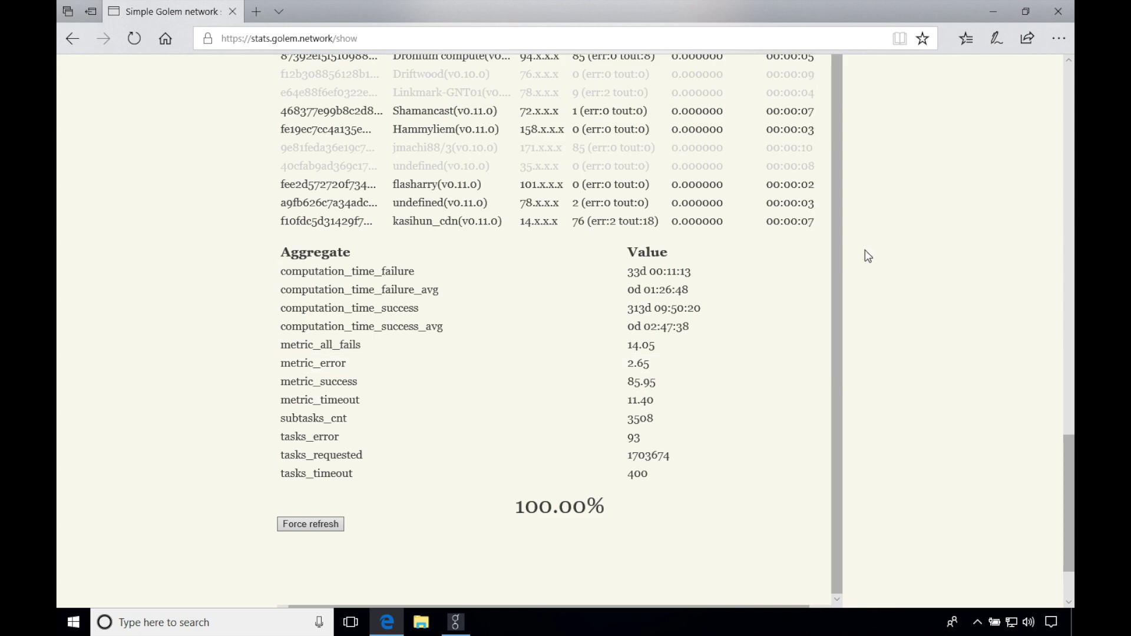
pyautogui.scroll(3, 513, 209)
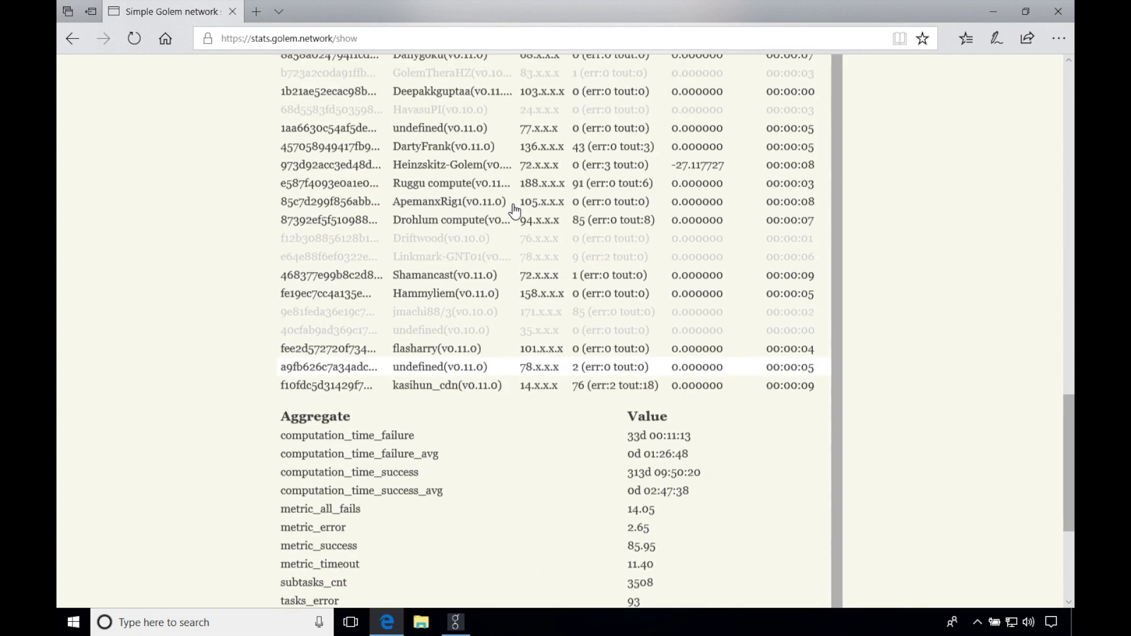
pyautogui.scroll(6, 514, 210)
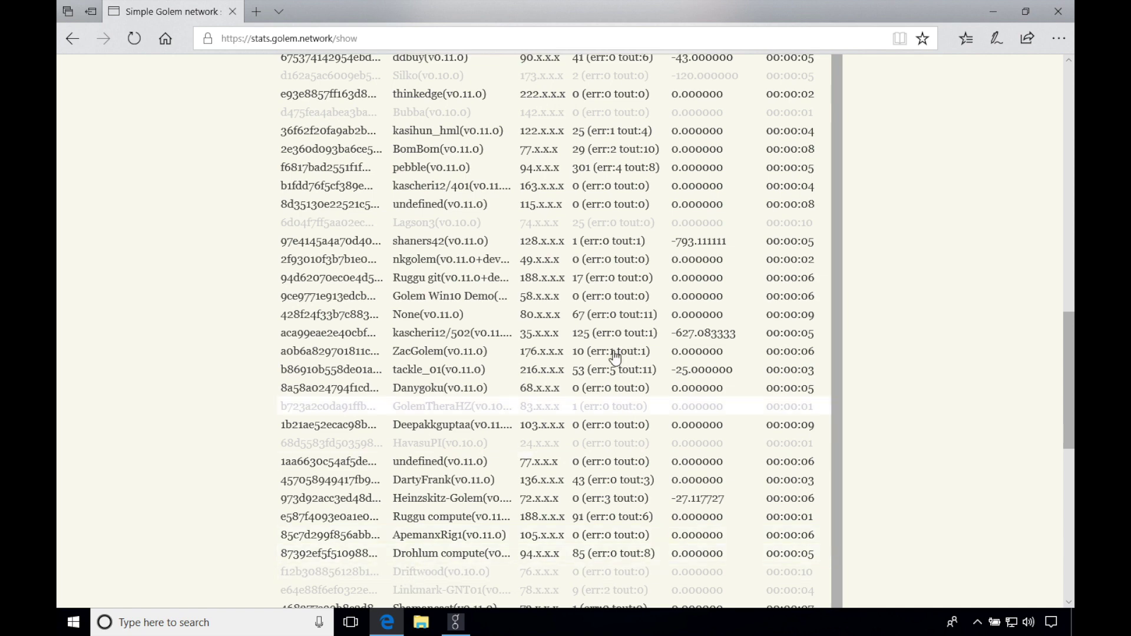
pyautogui.click(1056, 18)
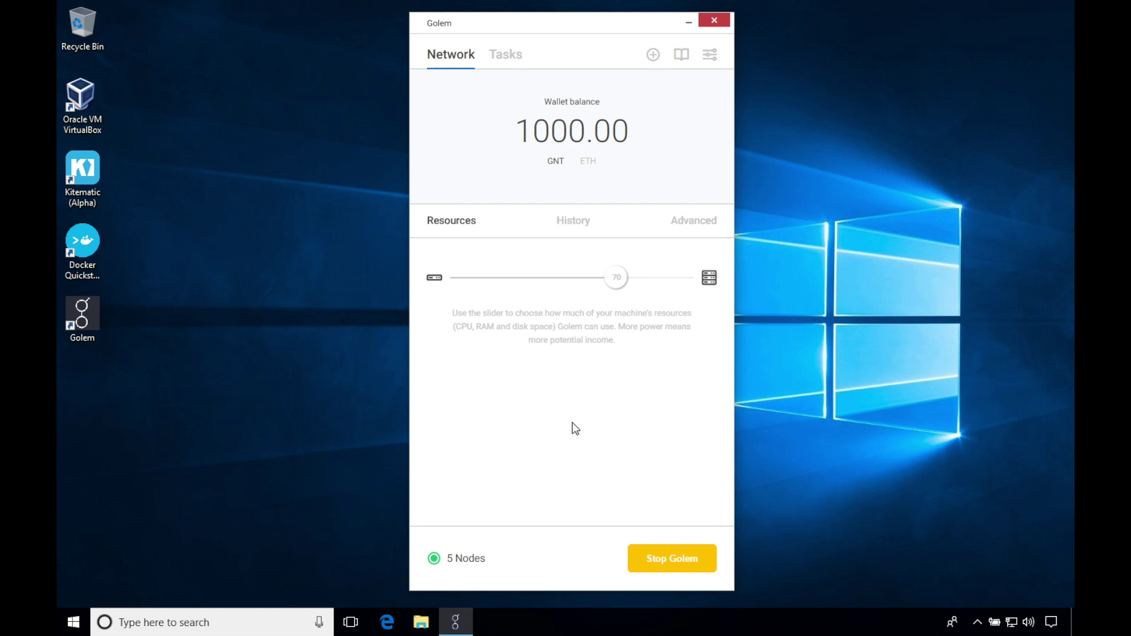
# Step: Reopen Microsoft Edge and go to the unofficial Golem Resources website
pyautogui.click(389, 623)
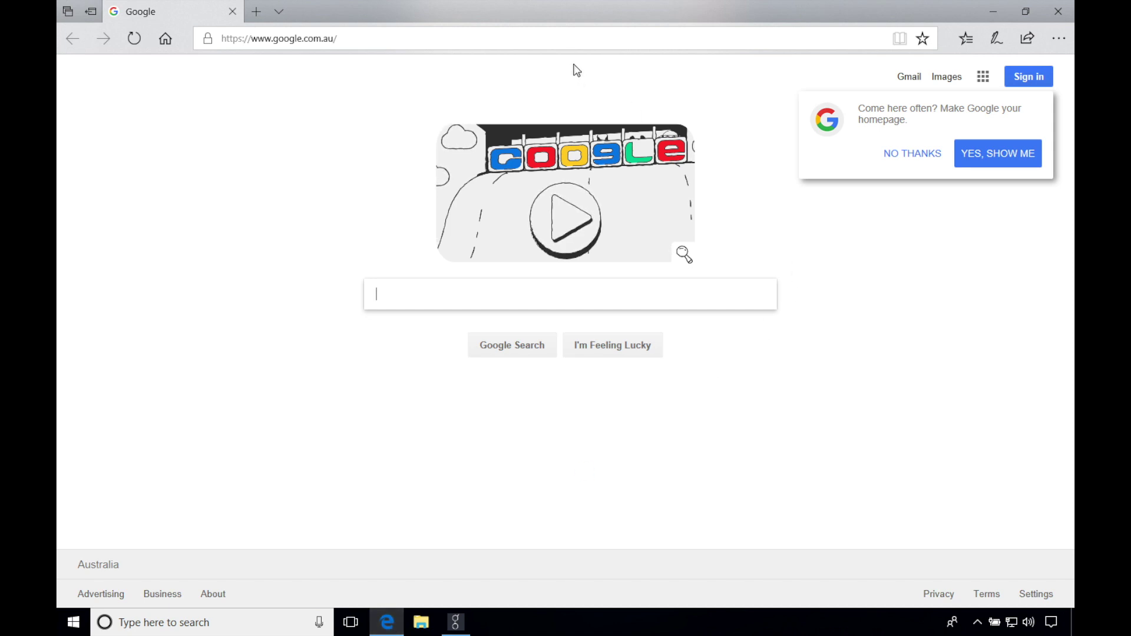
pyautogui.click(571, 44)
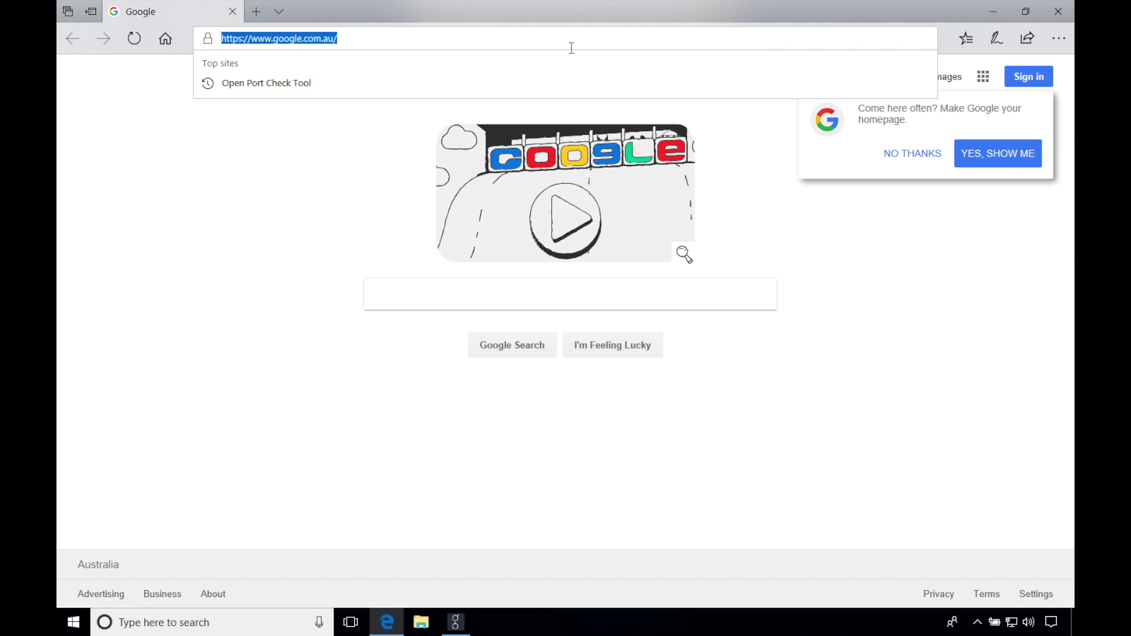
pyautogui.write('golem.ti')
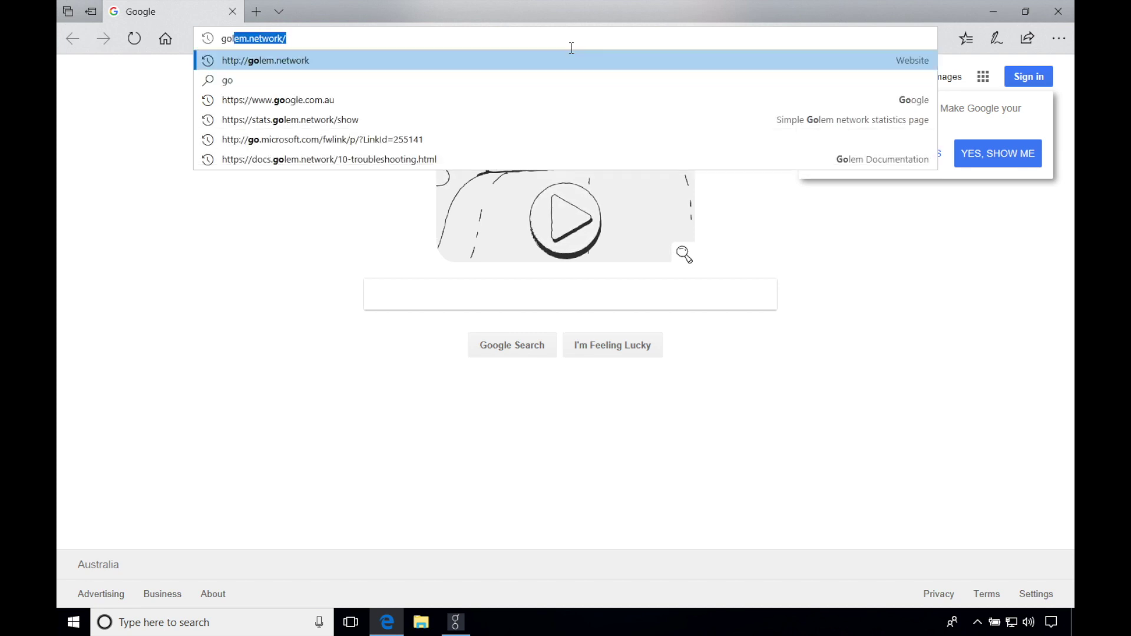
pyautogui.write('mjo')
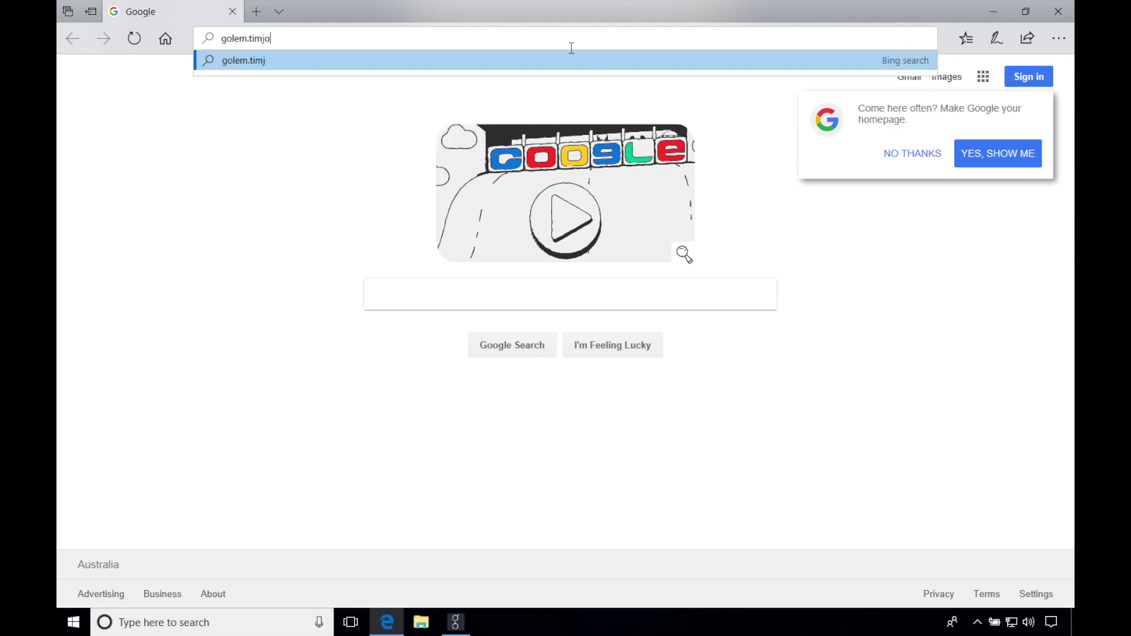
pyautogui.write('nes.id.au')
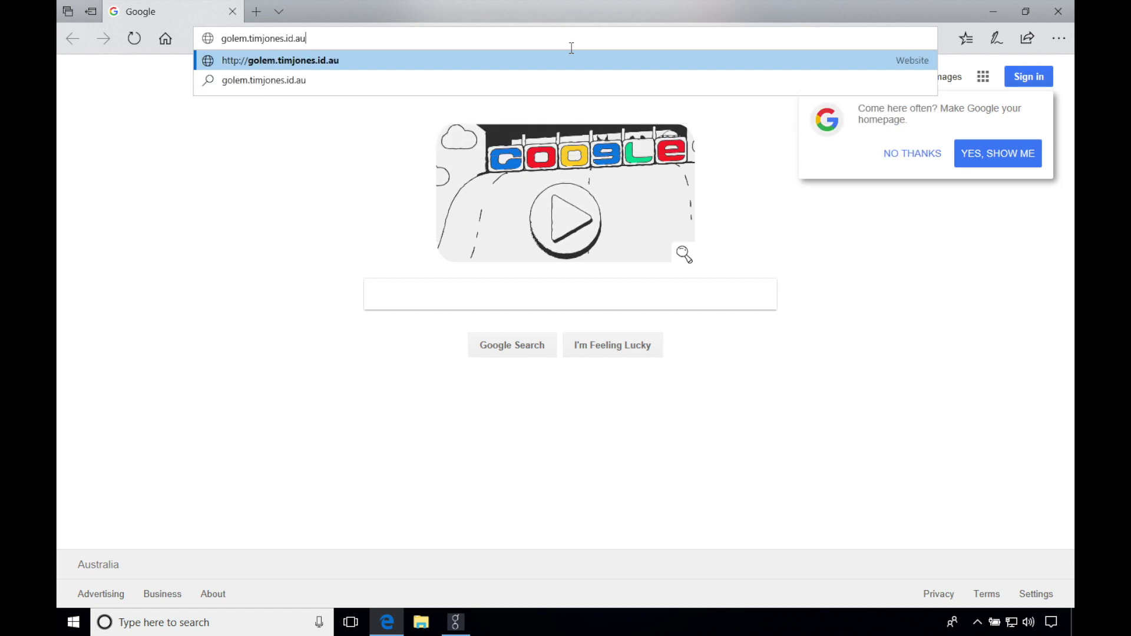
pyautogui.press('Return')
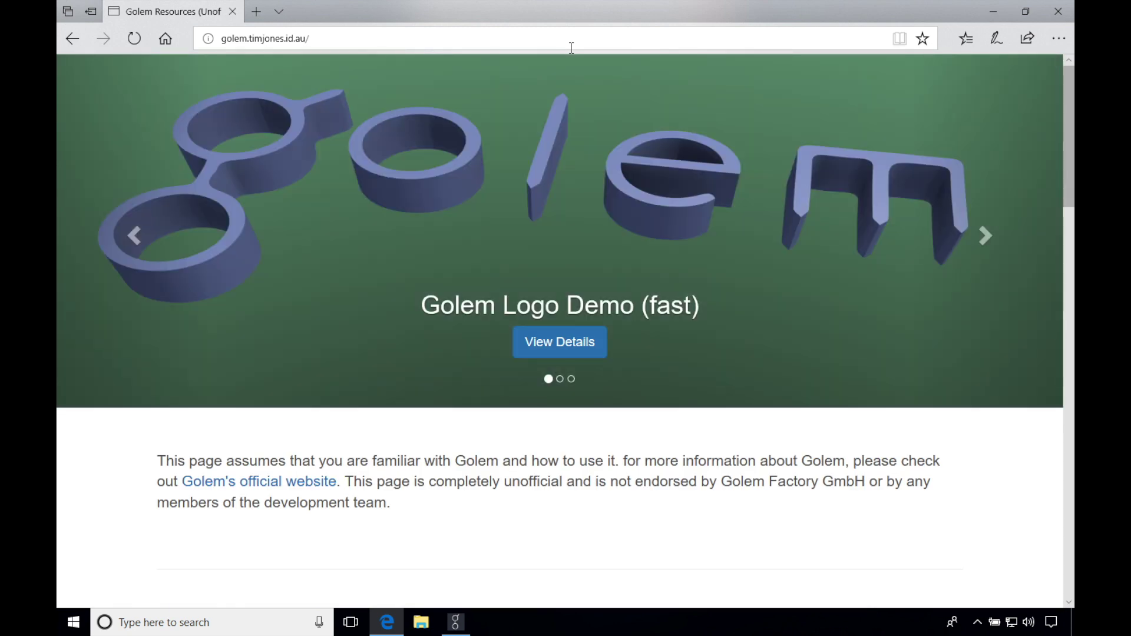
# Step: Look over the Blender demo files offered on the page and download the Golem Logo Demo archive golem-header.zip
pyautogui.scroll(-3, 752, 433)
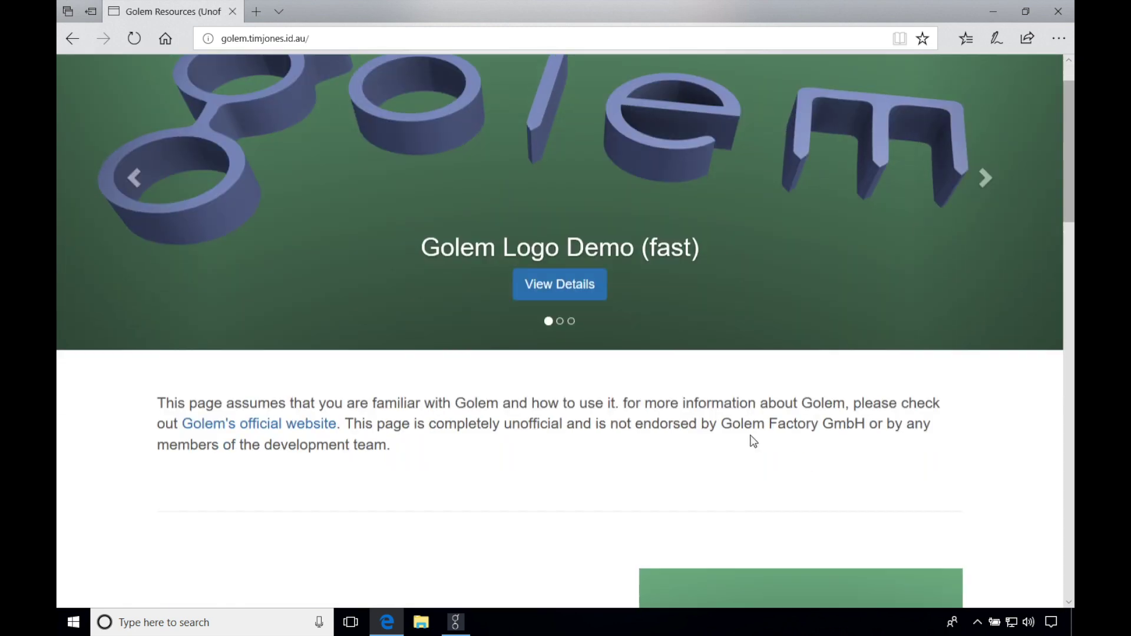
pyautogui.scroll(-12, 753, 441)
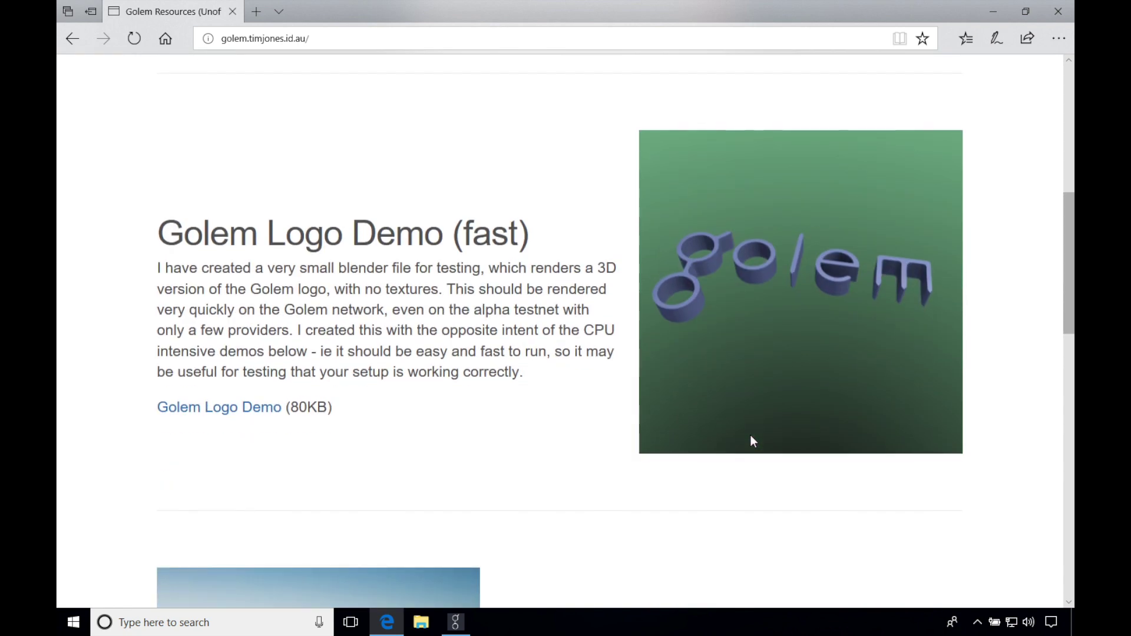
pyautogui.scroll(-7, 753, 441)
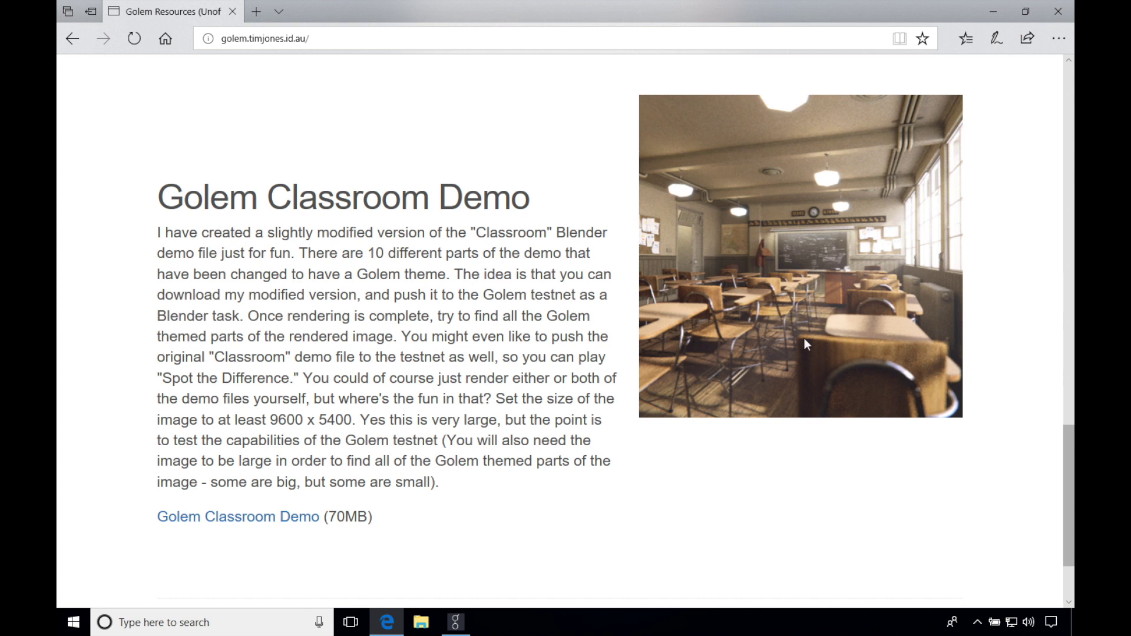
pyautogui.scroll(11, 763, 278)
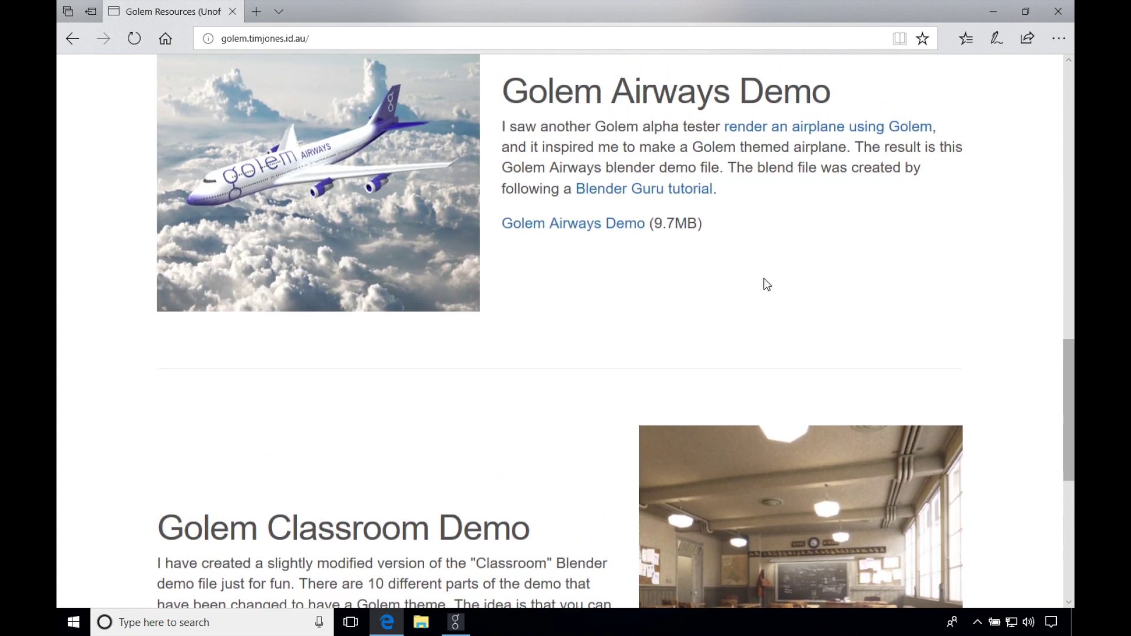
pyautogui.scroll(5, 765, 279)
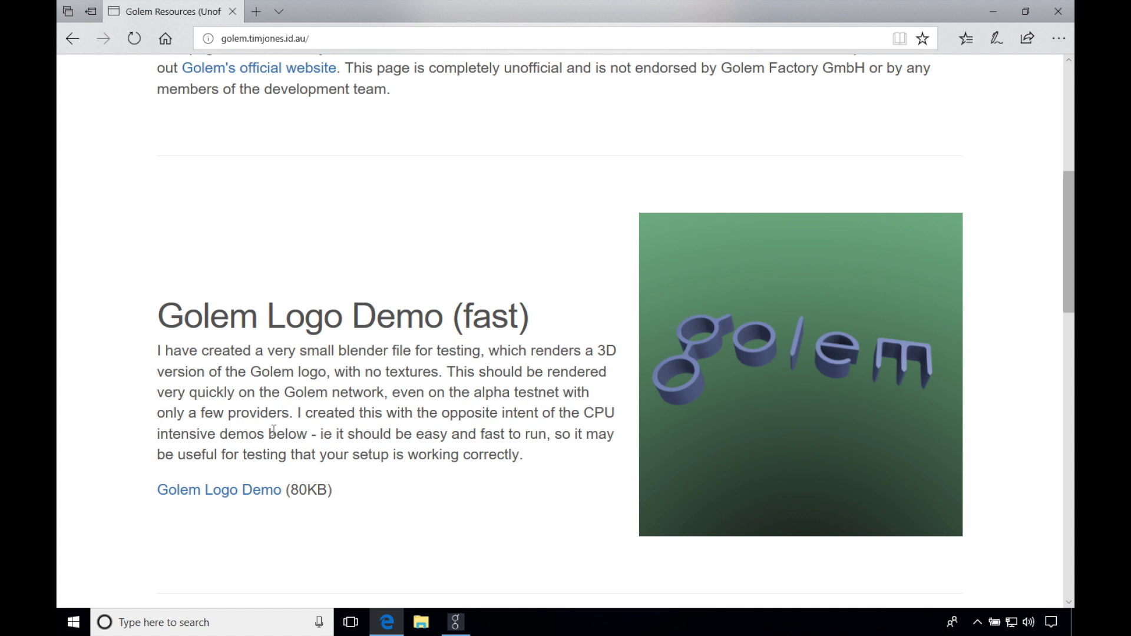
pyautogui.click(248, 500)
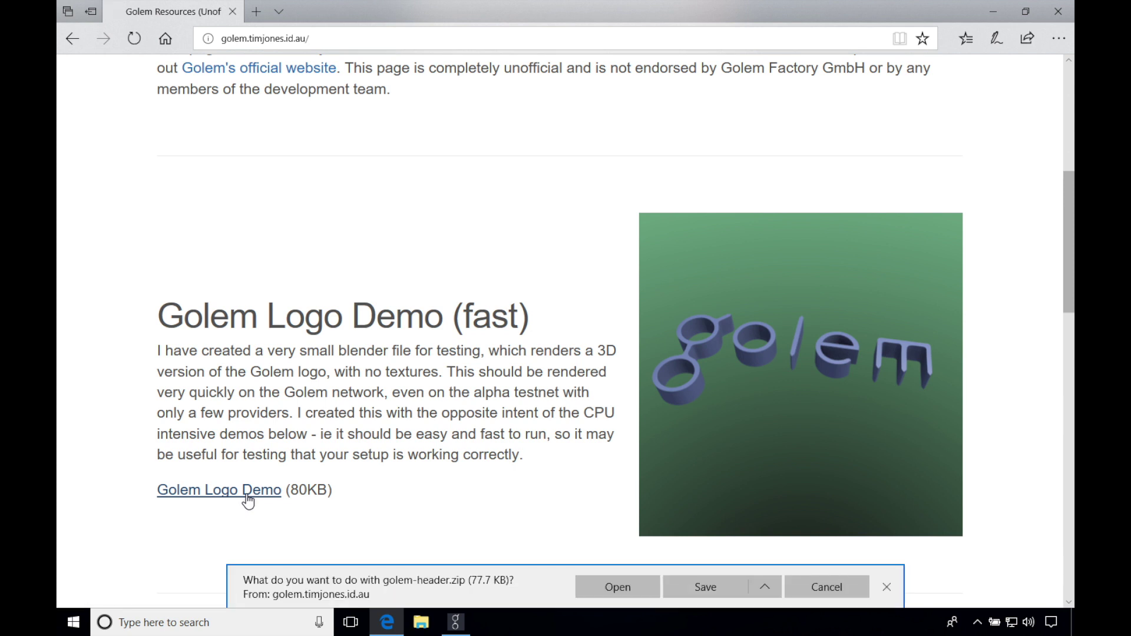
pyautogui.click(693, 586)
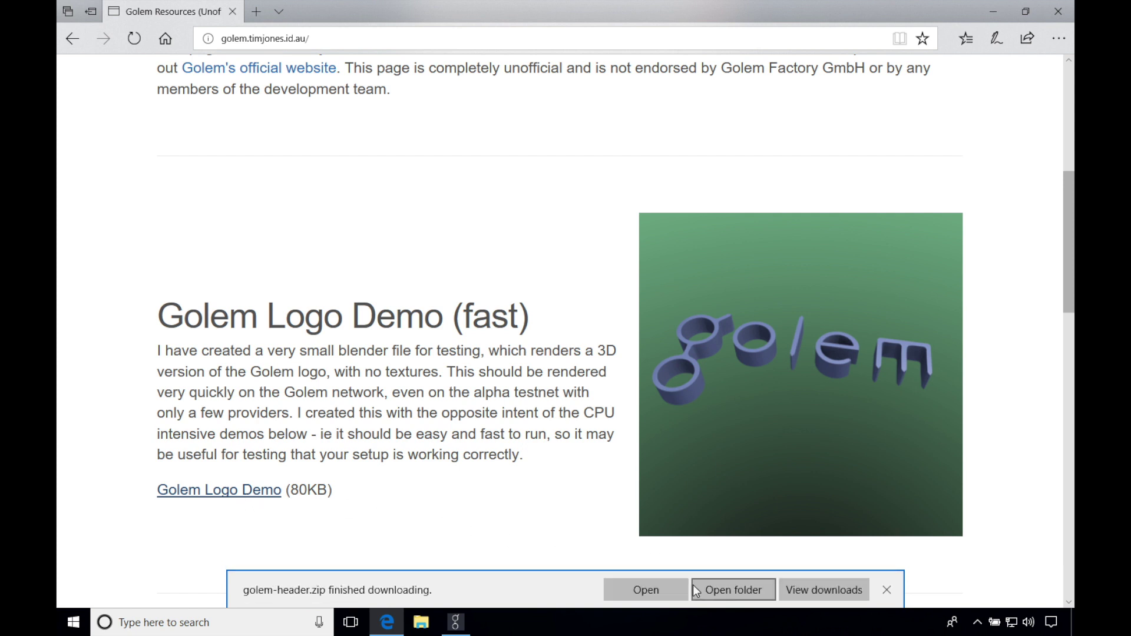
# Step: Extract golem-header.zip into Downloads\golem-header and close the original Downloads window
pyautogui.click(715, 592)
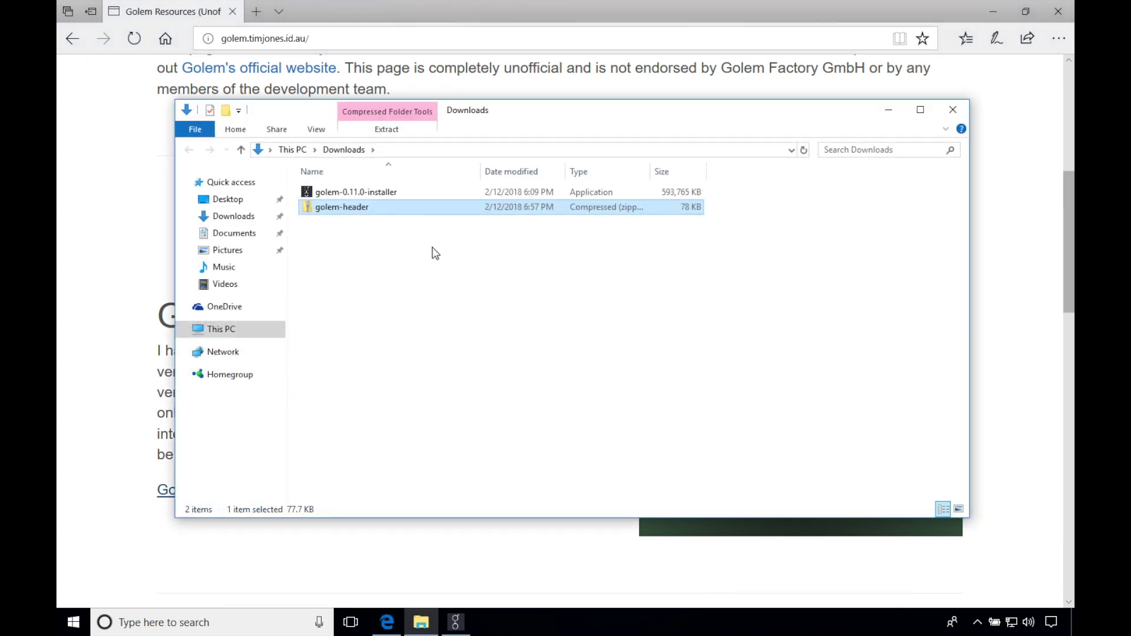
pyautogui.rightClick(361, 213)
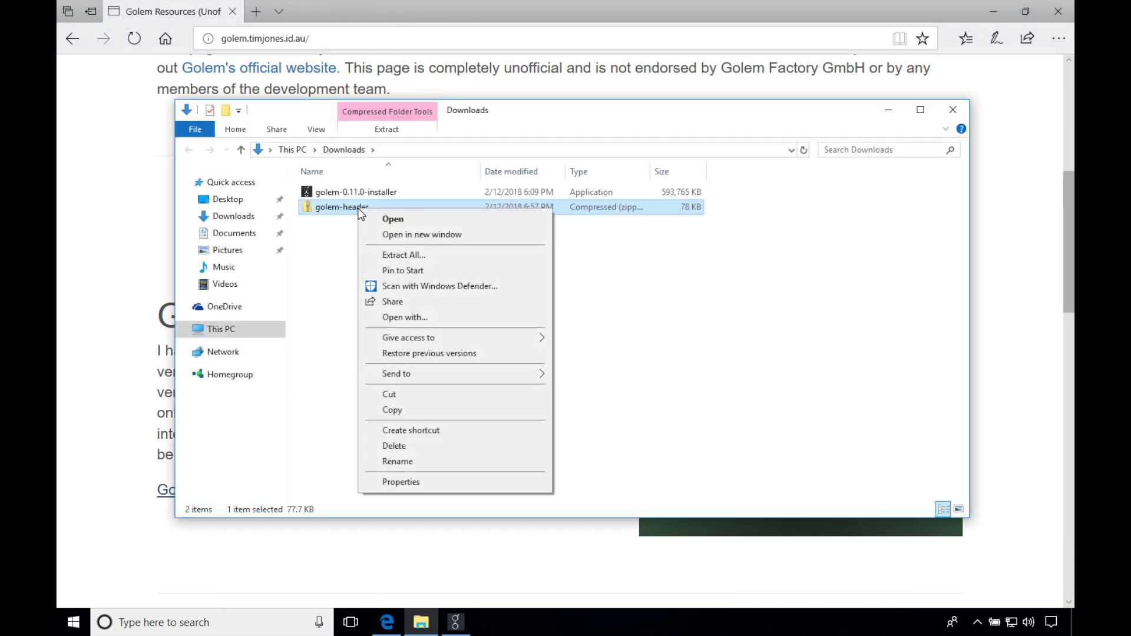
pyautogui.click(384, 255)
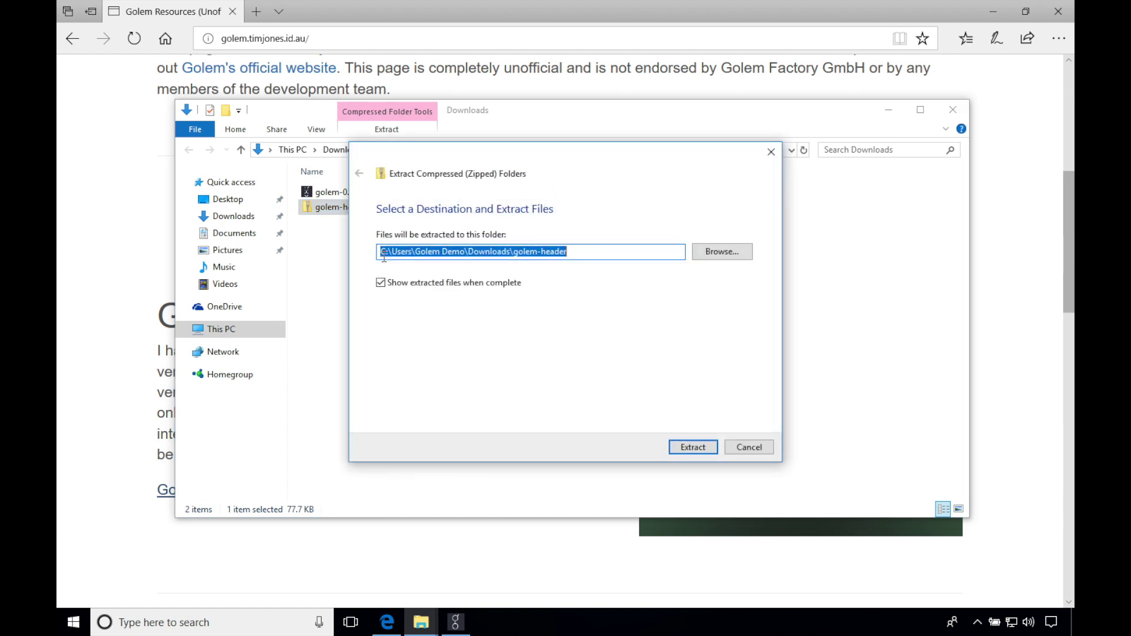
pyautogui.click(689, 448)
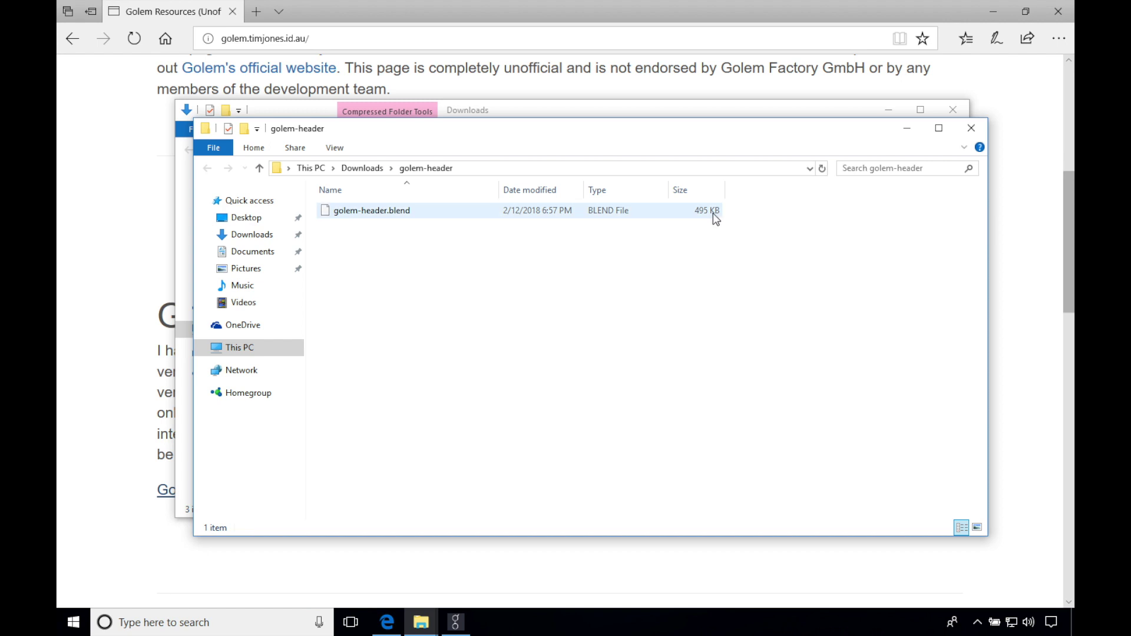
pyautogui.click(953, 109)
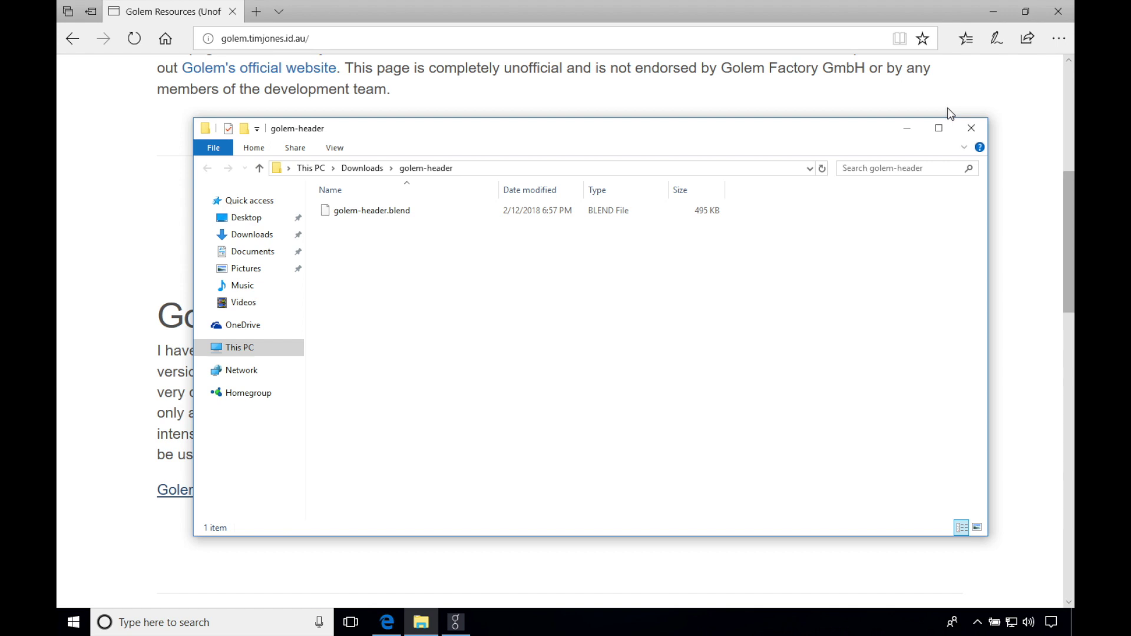
# Step: Try to open golem-header.blend directly and dismiss the app selection prompt
pyautogui.doubleClick(379, 213)
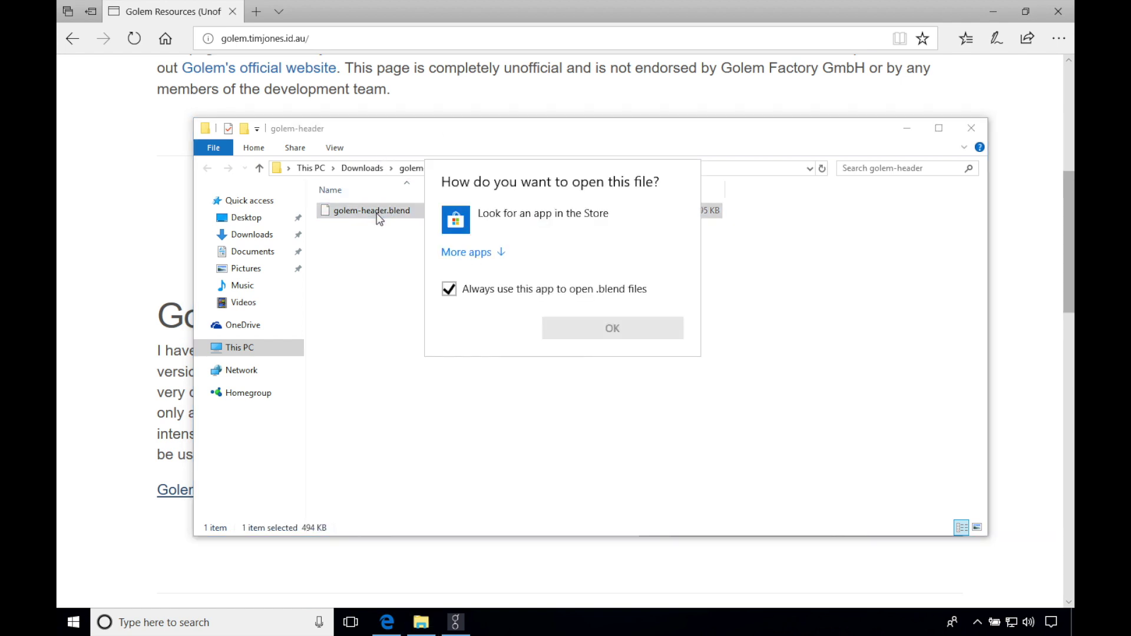
pyautogui.click(659, 332)
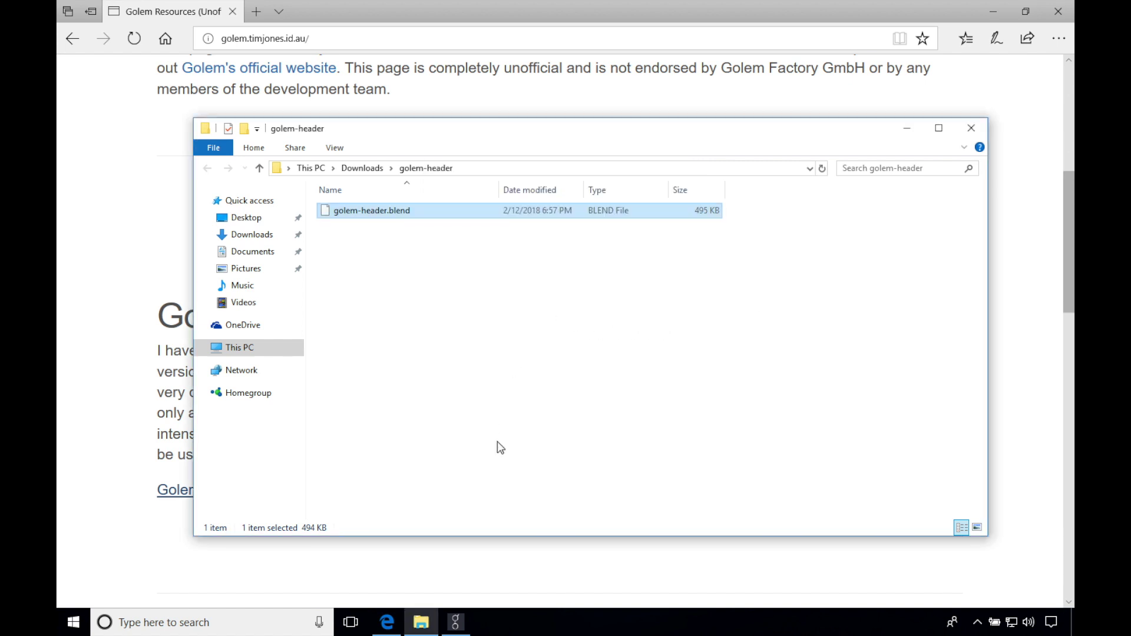
# Step: Close the browser and create a new task in Golem from the extracted golem-header.blend file
pyautogui.moveTo(462, 622)
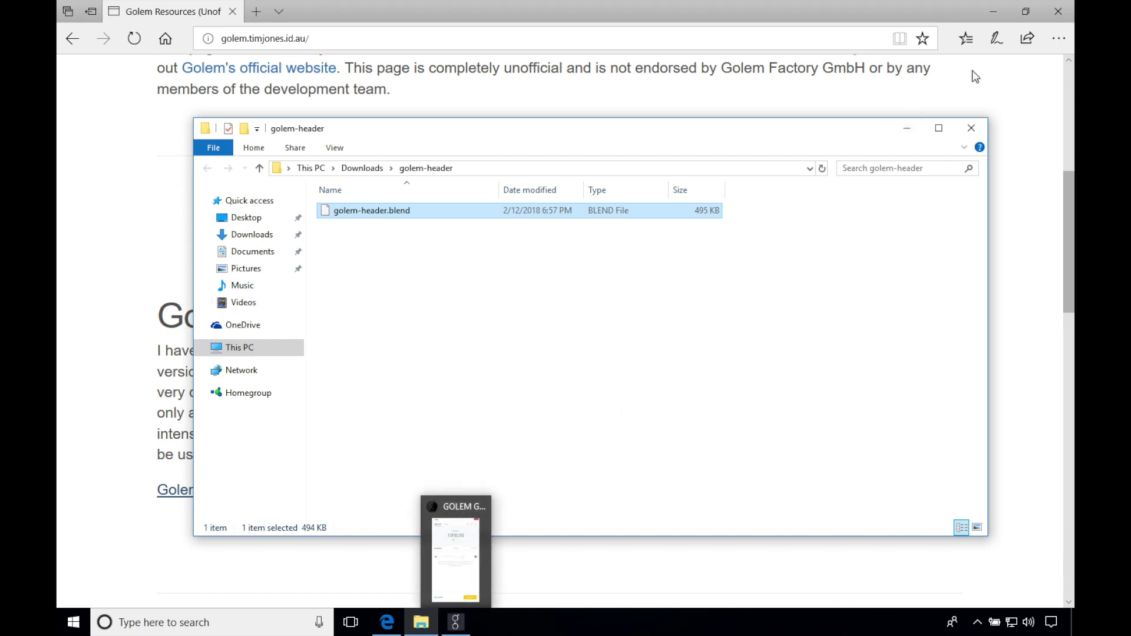
pyautogui.click(1050, 13)
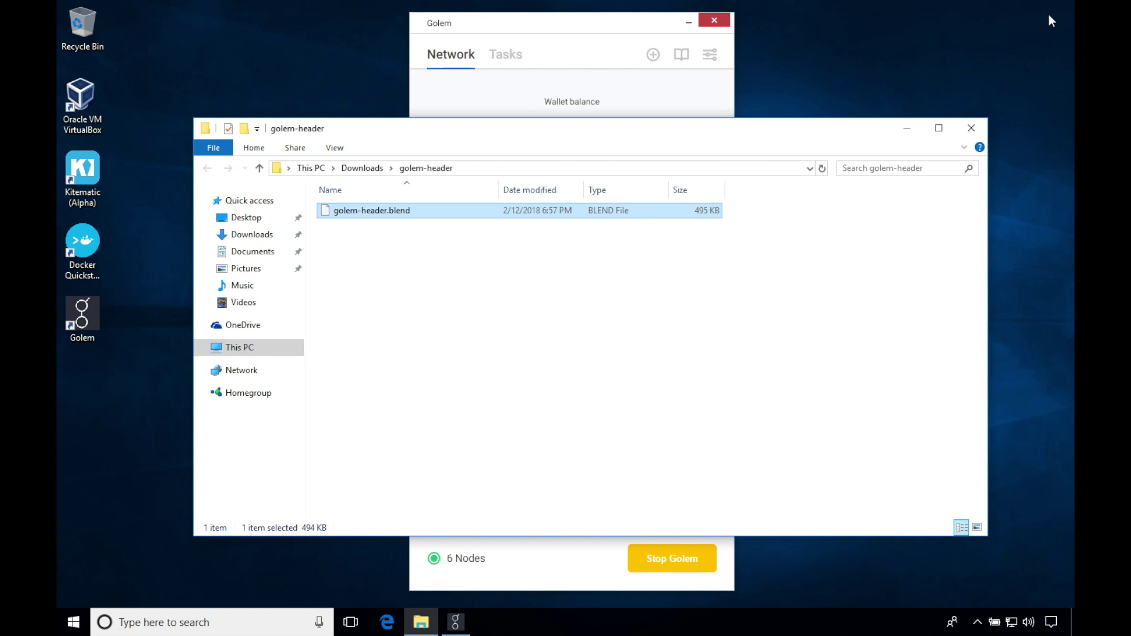
pyautogui.click(603, 34)
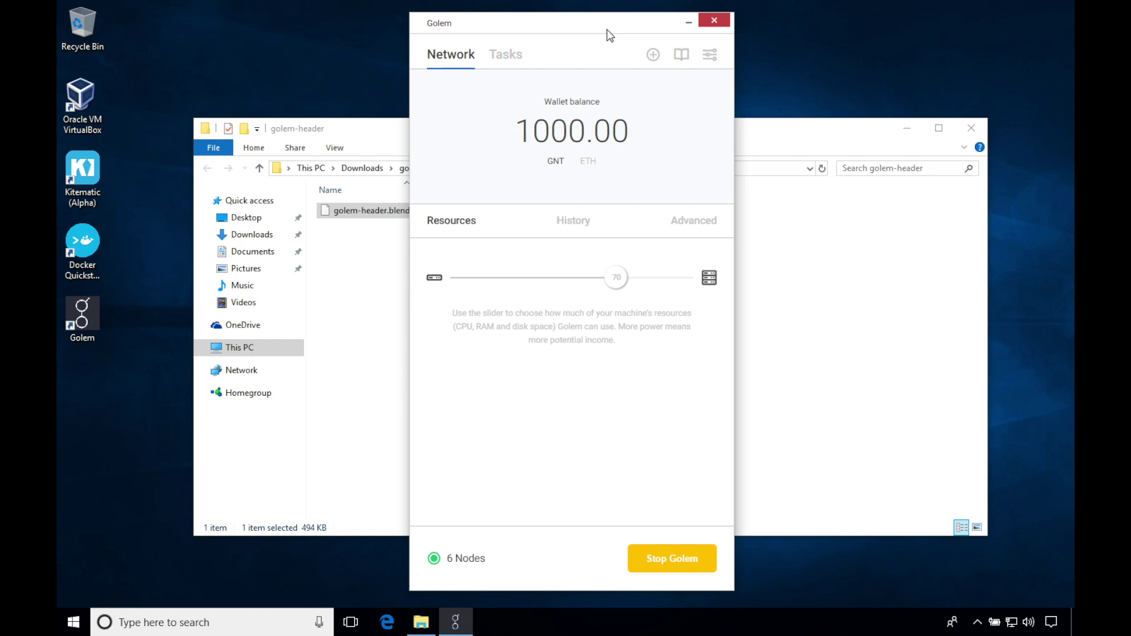
pyautogui.click(652, 55)
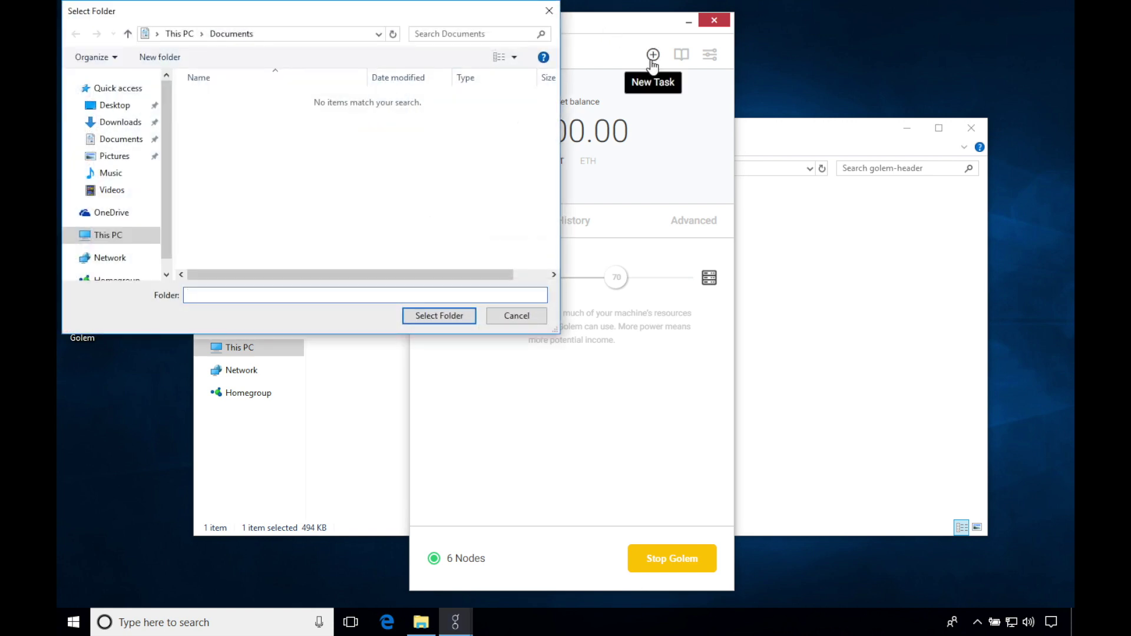
pyautogui.click(524, 316)
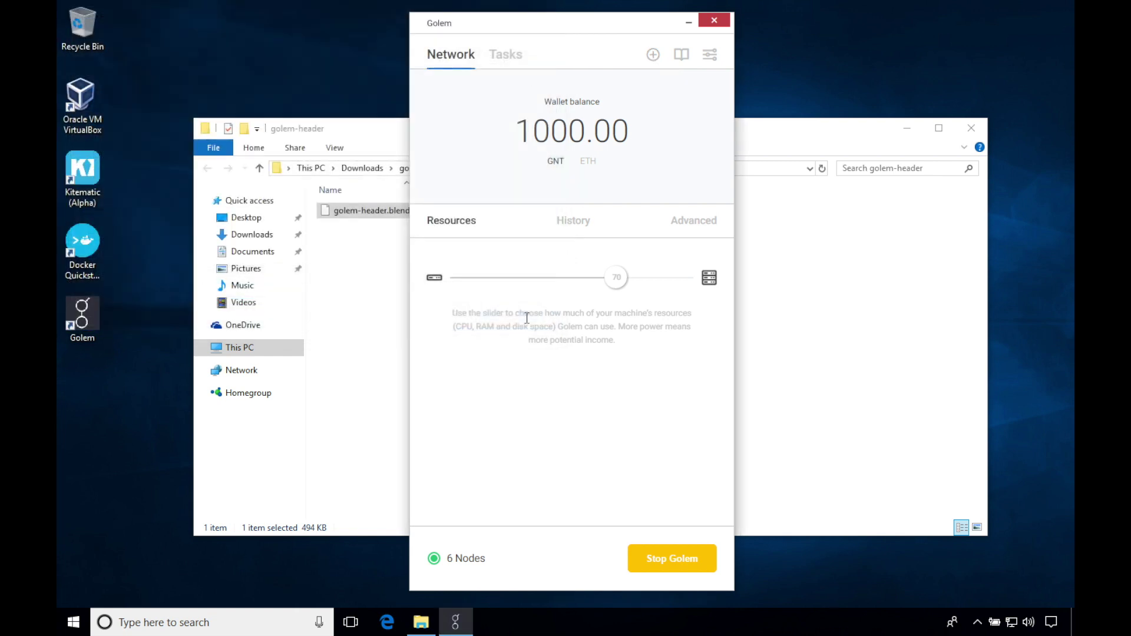
pyautogui.click(501, 59)
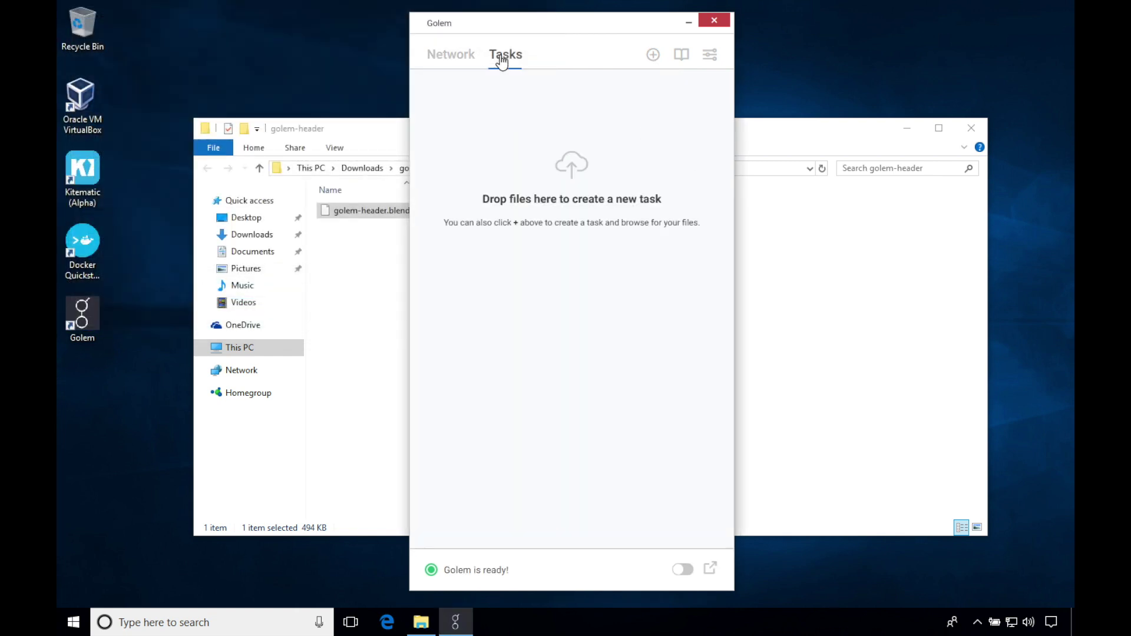
pyautogui.moveTo(374, 214); pyautogui.dragTo(490, 199)
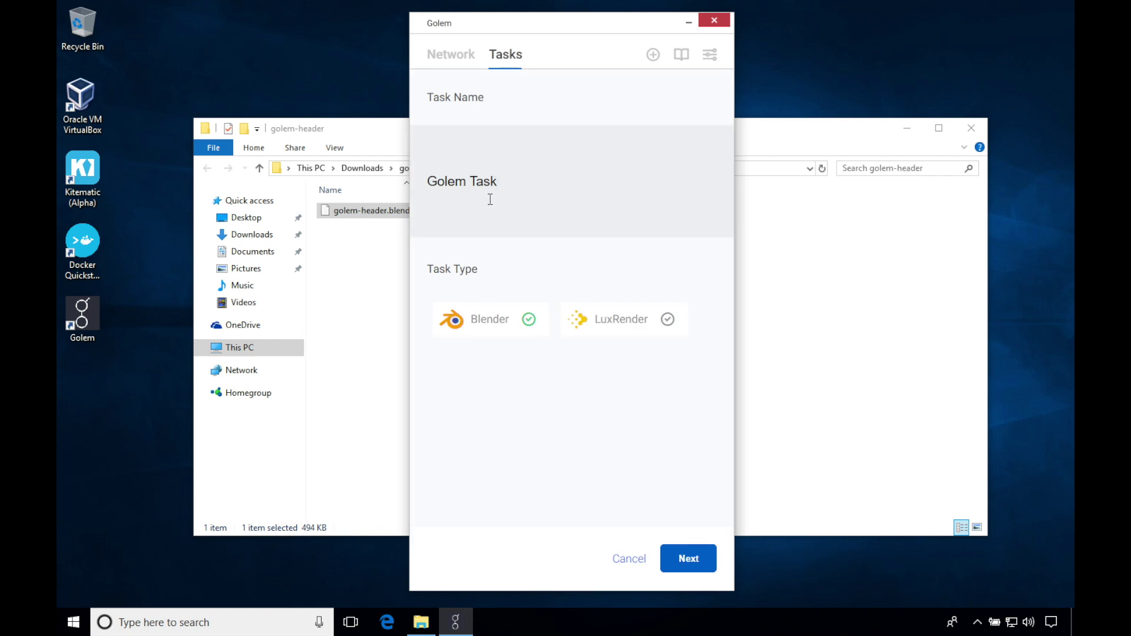
# Step: Change the Blender task's name to include "LogoDemo" in place of "Task" and continue to its settings
pyautogui.press('BackSpace')
pyautogui.press('BackSpace')
pyautogui.press('BackSpace')
pyautogui.press('BackSpace')
pyautogui.press('BackSpace')
pyautogui.write('LogoDemo')
pyautogui.click(690, 557)
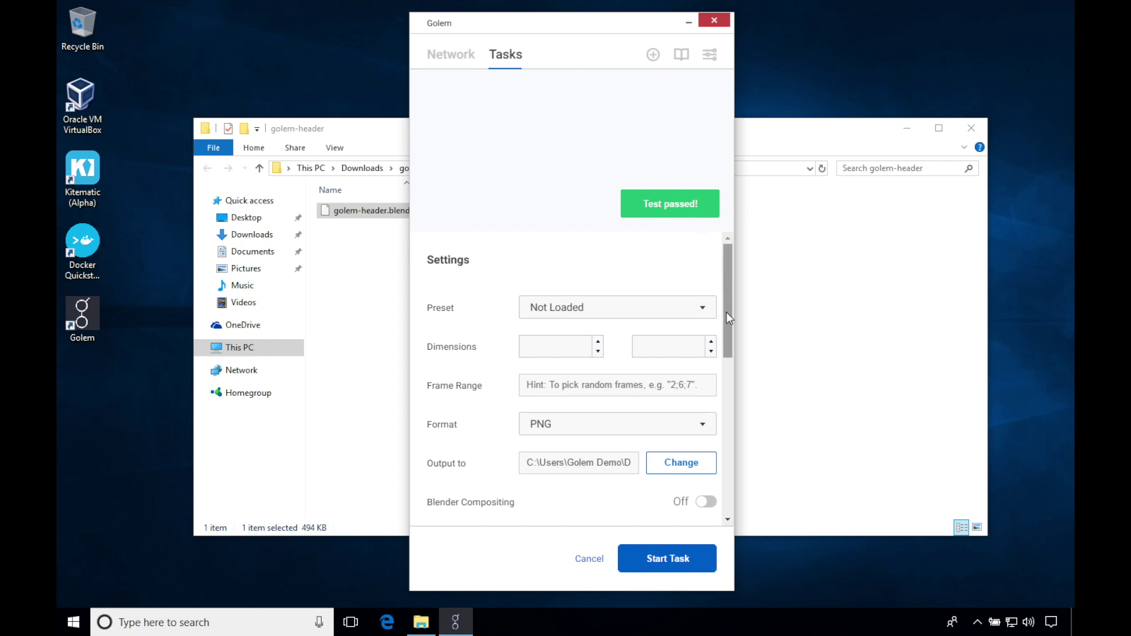
# Step: Set the render dimensions to 1024 by 768 and the frame range to 1
pyautogui.click(711, 314)
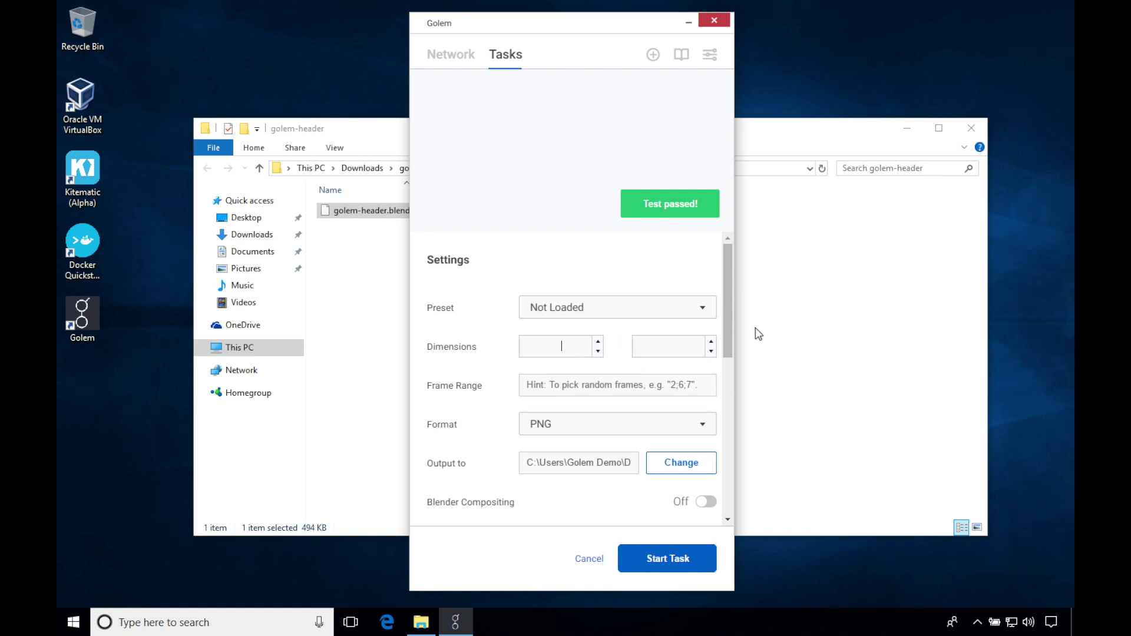
pyautogui.write('1024')
pyautogui.press('Tab')
pyautogui.write('768')
pyautogui.click(644, 379)
pyautogui.write('1')
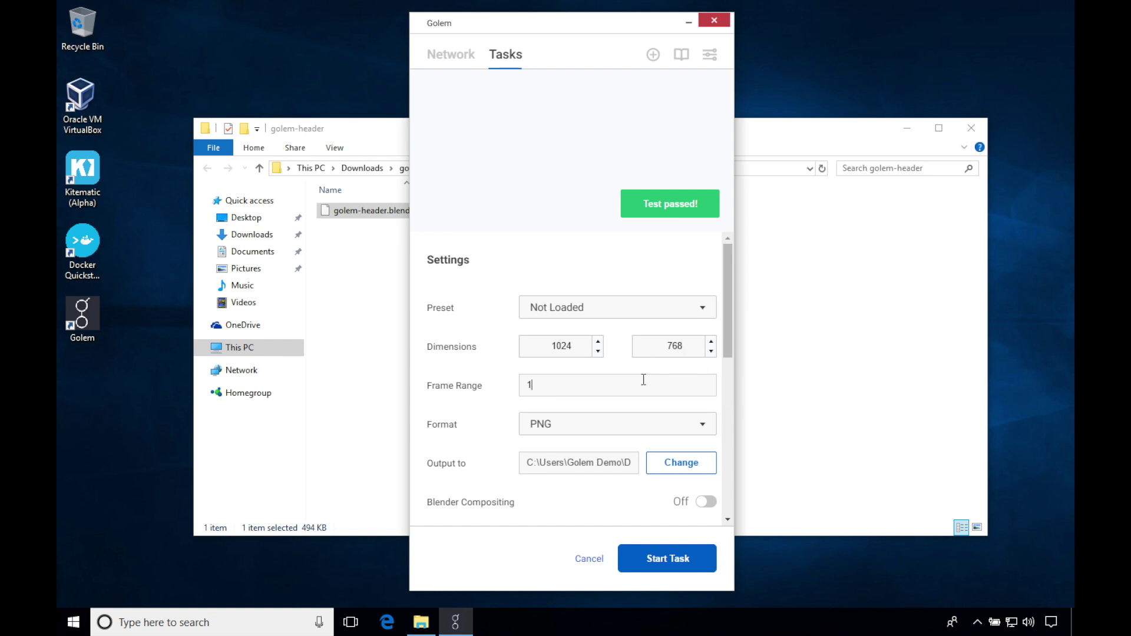
# Step: Review the available output formats and the output folder selection, keeping PNG and the current folder
pyautogui.click(704, 431)
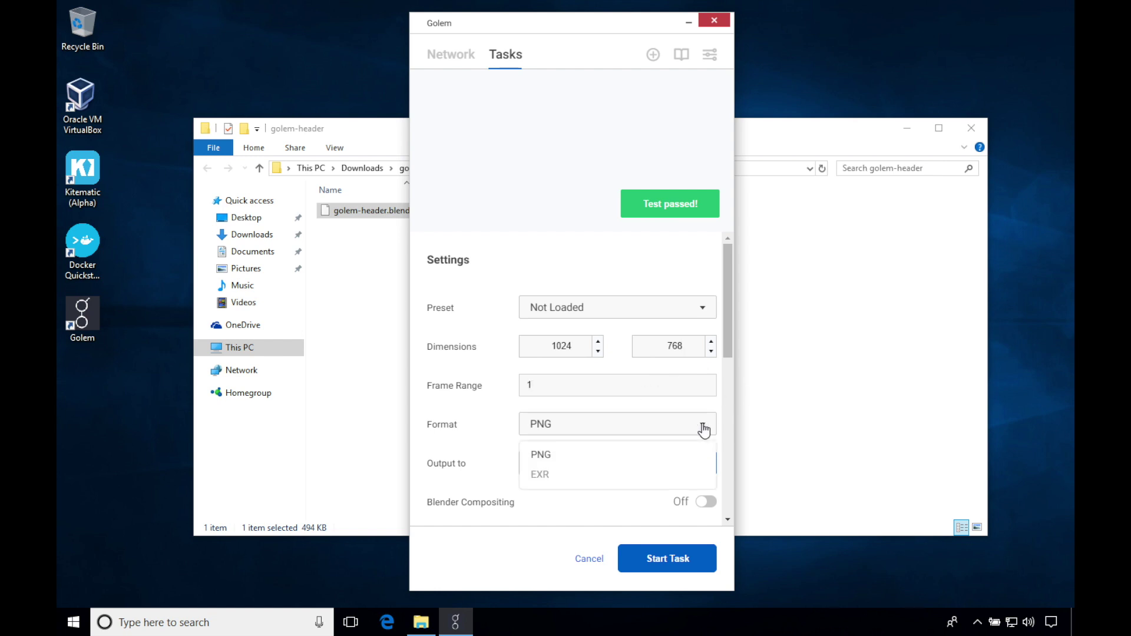
pyautogui.click(704, 430)
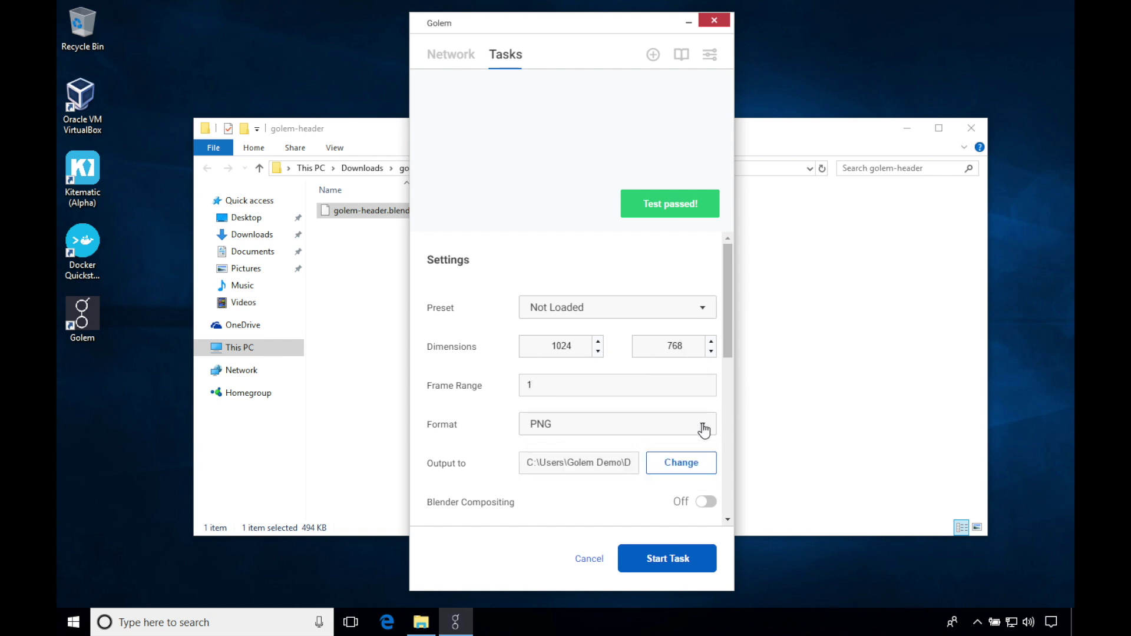
pyautogui.click(682, 461)
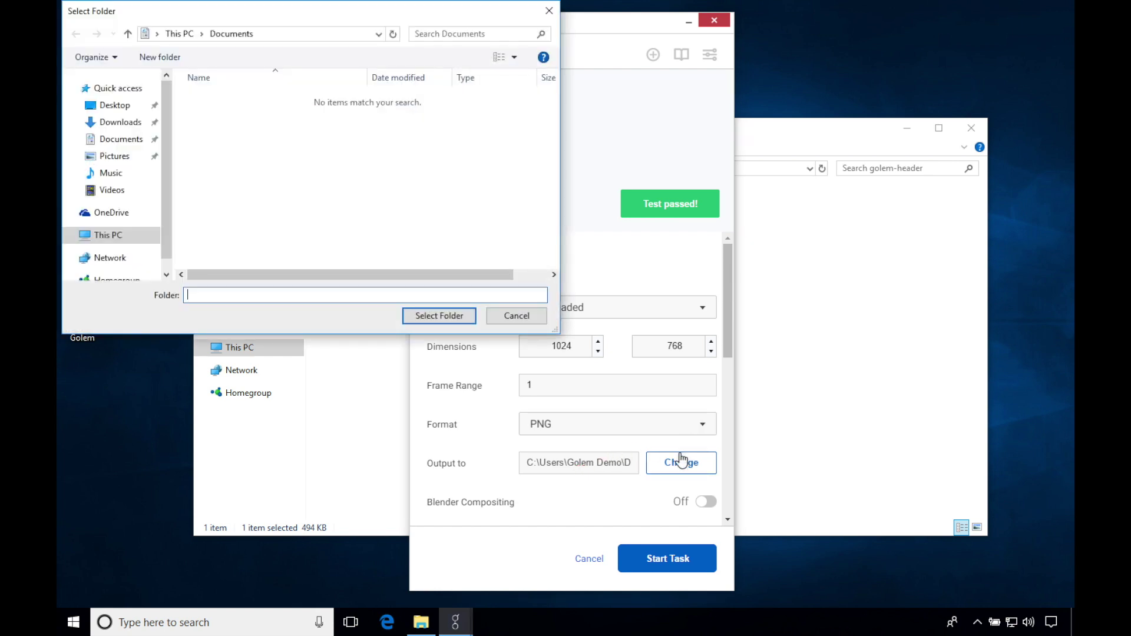
pyautogui.click(513, 316)
# Step: Set the task timeout to 1 day, 6 hours and 30 minutes
pyautogui.scroll(-1, 622, 441)
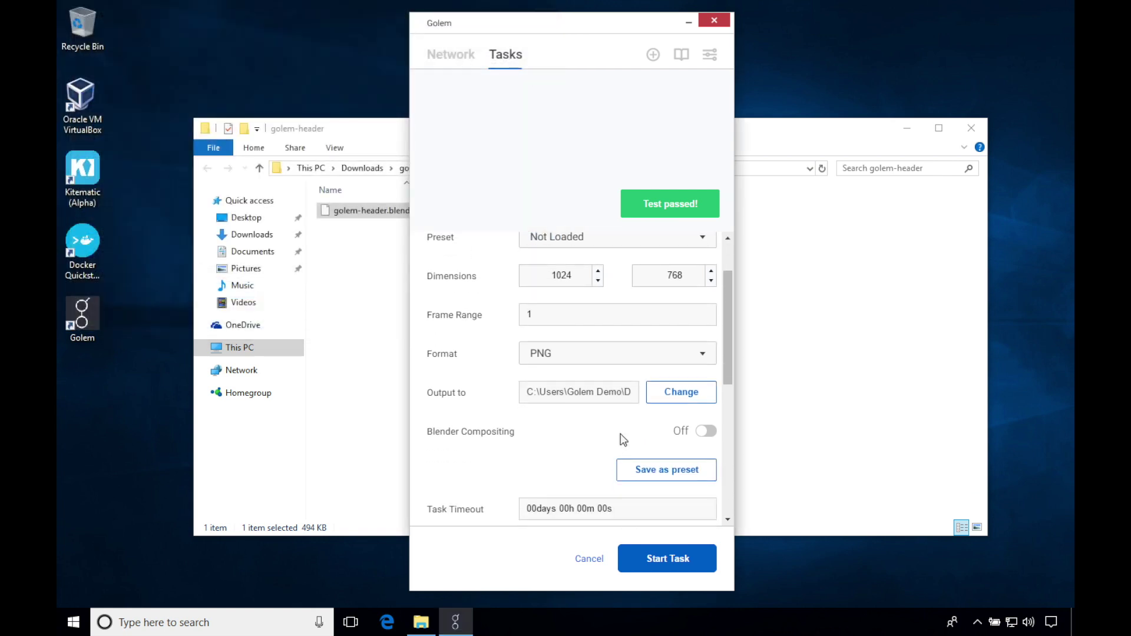
pyautogui.scroll(-1, 623, 441)
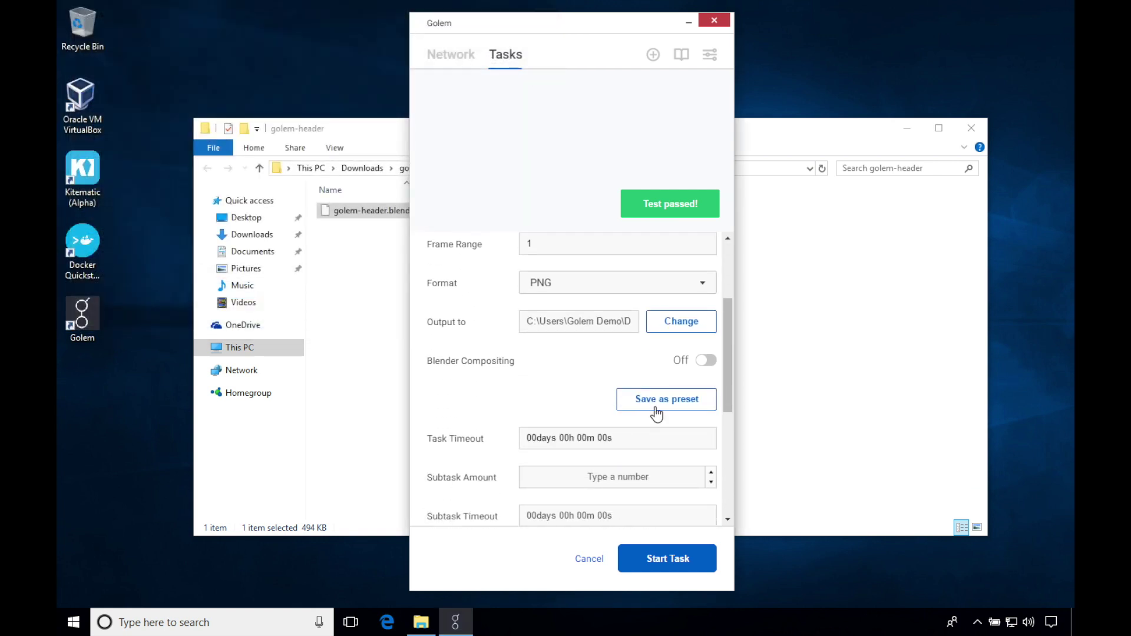
pyautogui.scroll(-2, 584, 380)
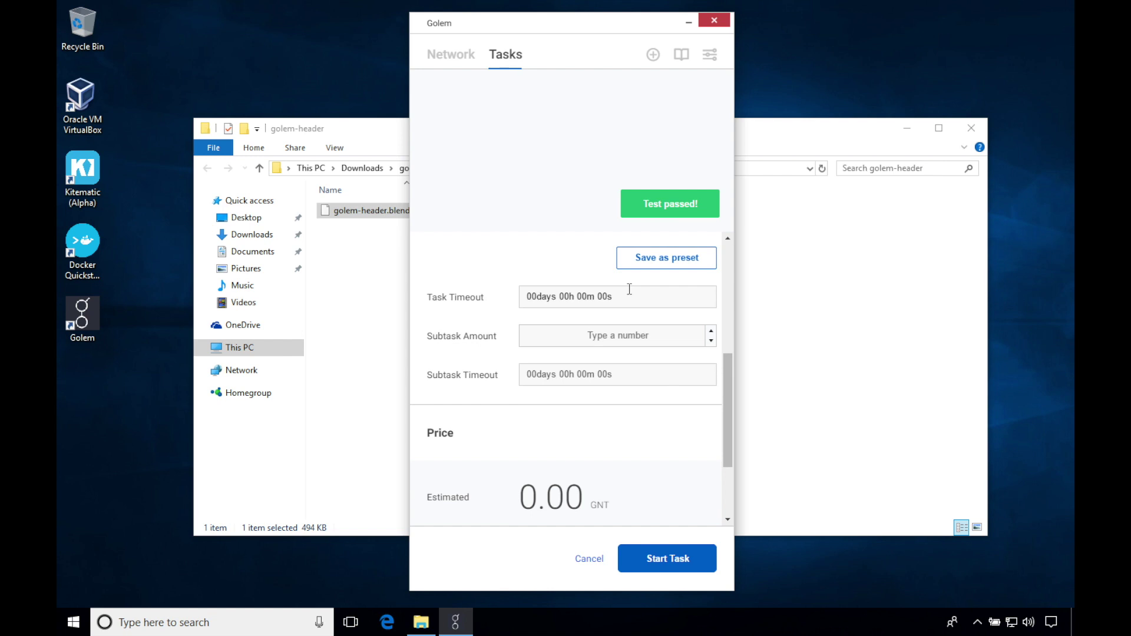
pyautogui.click(531, 298)
pyautogui.write('1')
pyautogui.write('06')
pyautogui.write('30')
# Step: Set the subtask amount to 8 and the subtask timeout to 30 minutes
pyautogui.click(637, 336)
pyautogui.write('8')
pyautogui.click(586, 374)
pyautogui.write('3')
pyautogui.click(579, 374)
pyautogui.write('30')
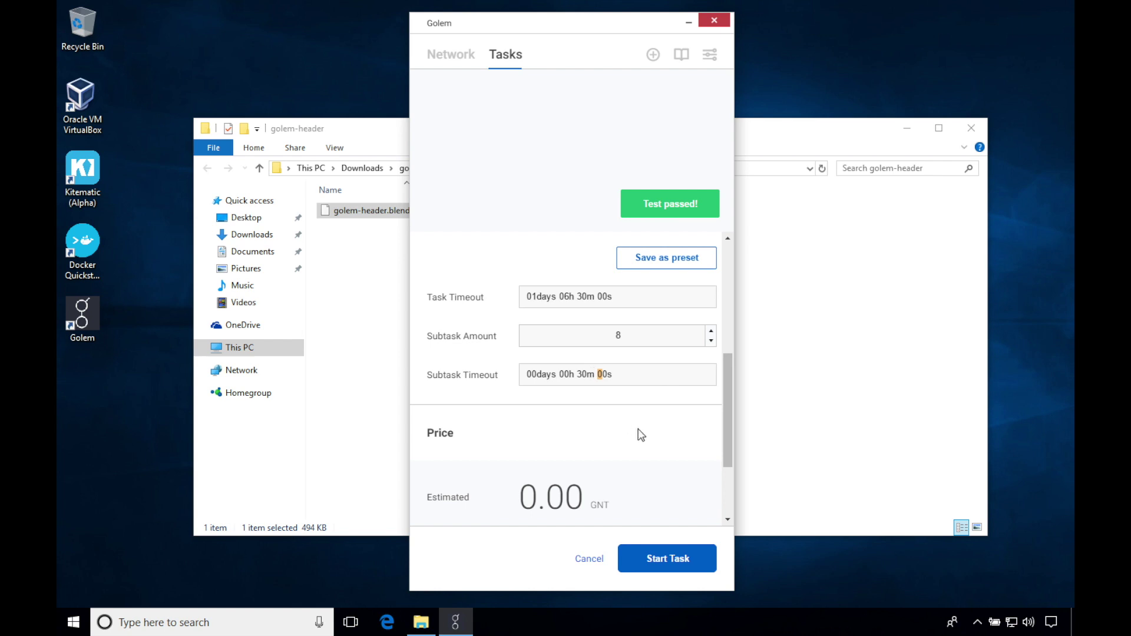
# Step: Enter a bid of 1 GNT/h for the render and start the task
pyautogui.click(729, 518)
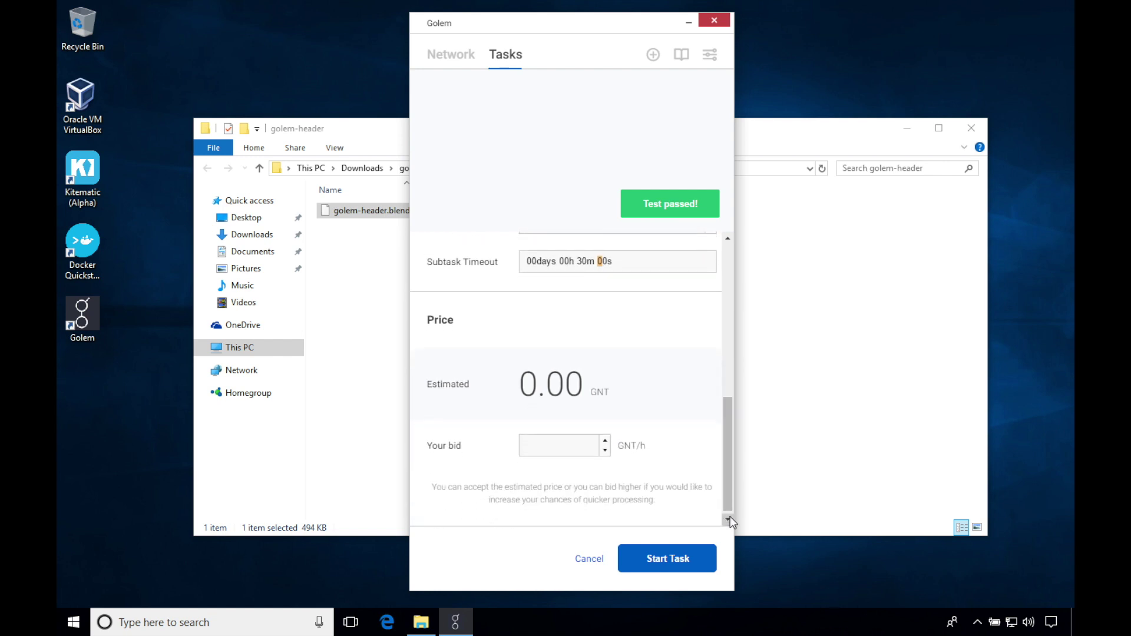
pyautogui.click(578, 436)
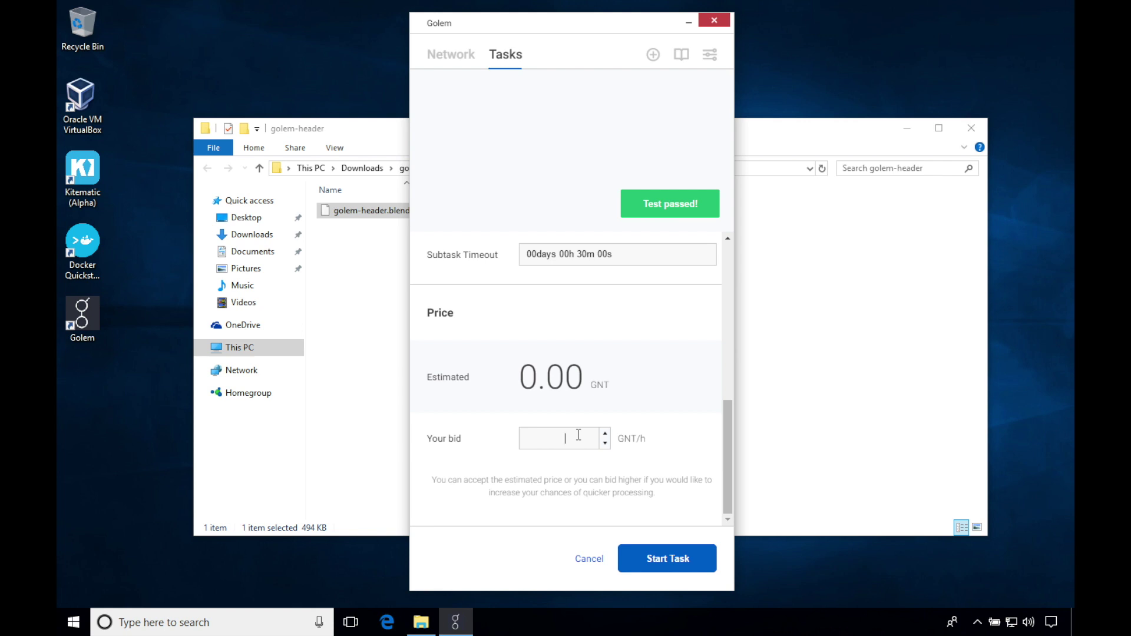
pyautogui.click(579, 435)
pyautogui.write('1')
pyautogui.click(660, 558)
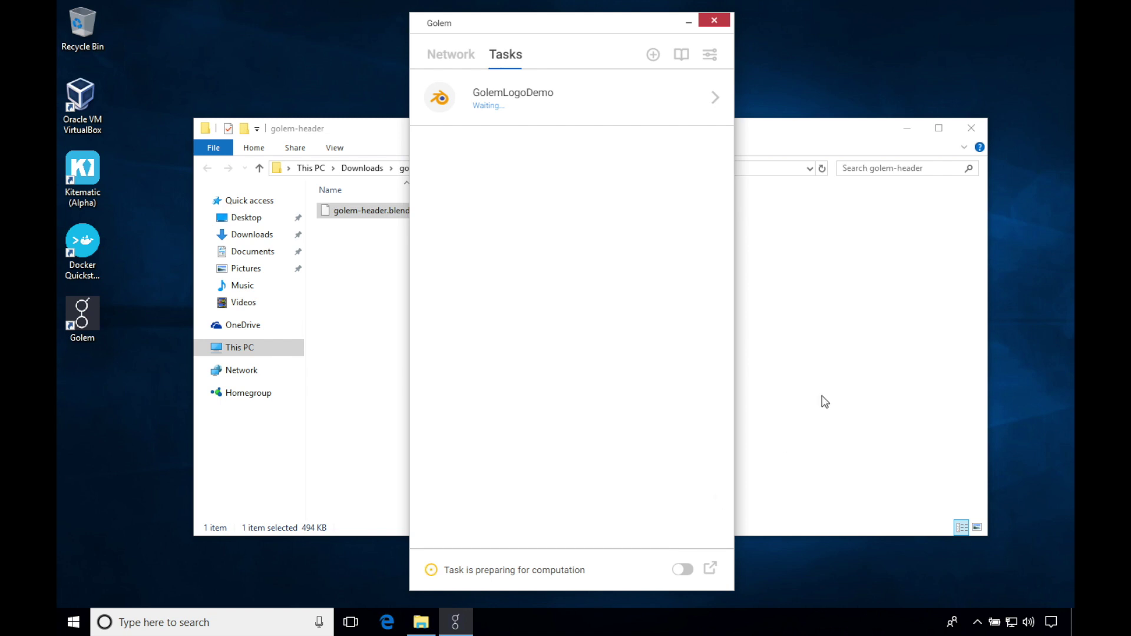
# Step: Turn on the task preview and select the GolemLogoDemo task to show its render
pyautogui.click(683, 570)
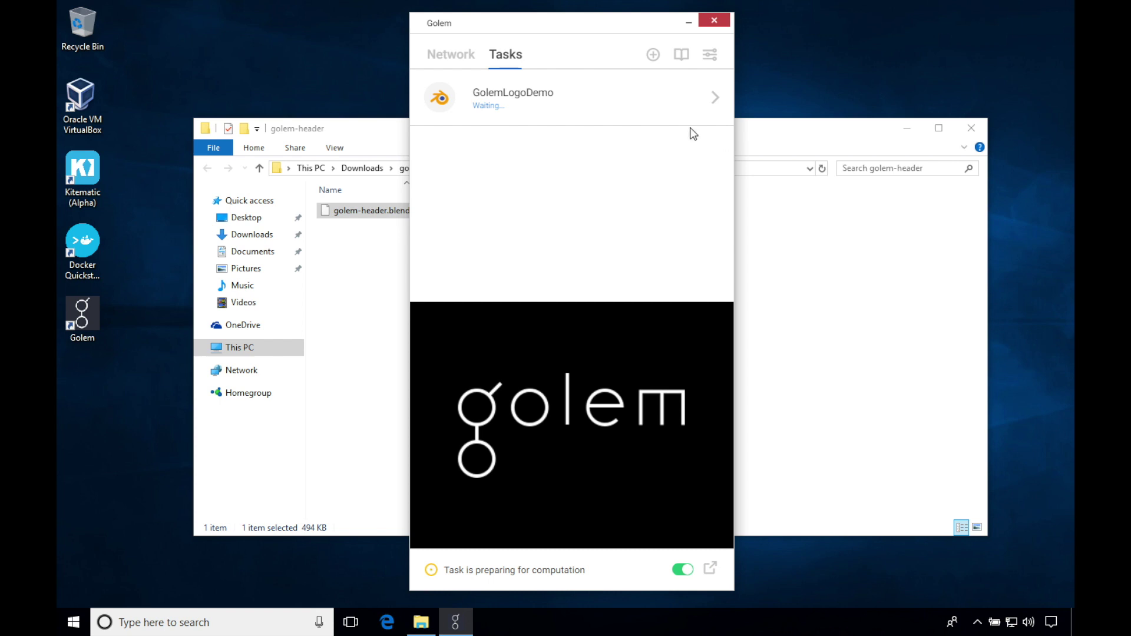
pyautogui.click(607, 110)
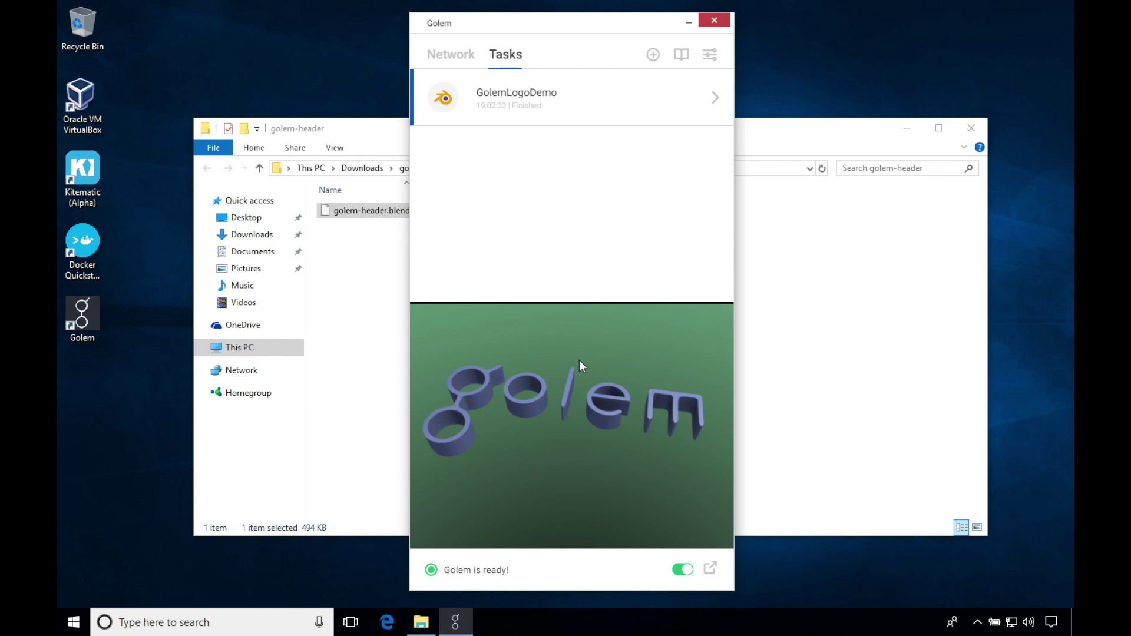
# Step: View the rendered GolemLogoDemo image from the Documents folder, and close both the image and the folder window
pyautogui.click(341, 273)
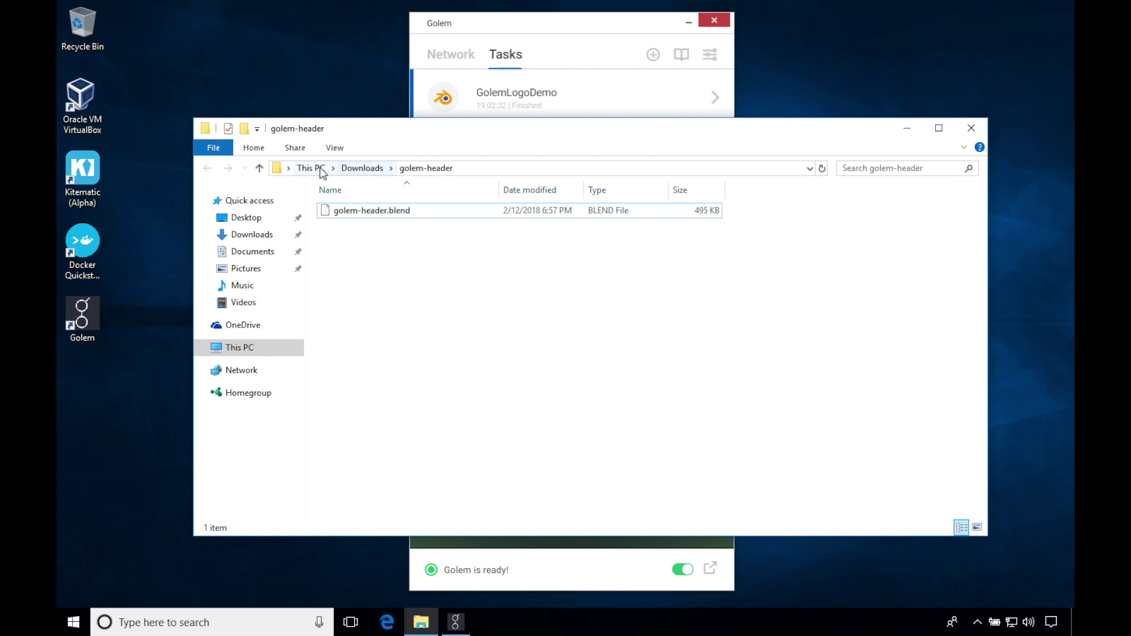
pyautogui.click(246, 257)
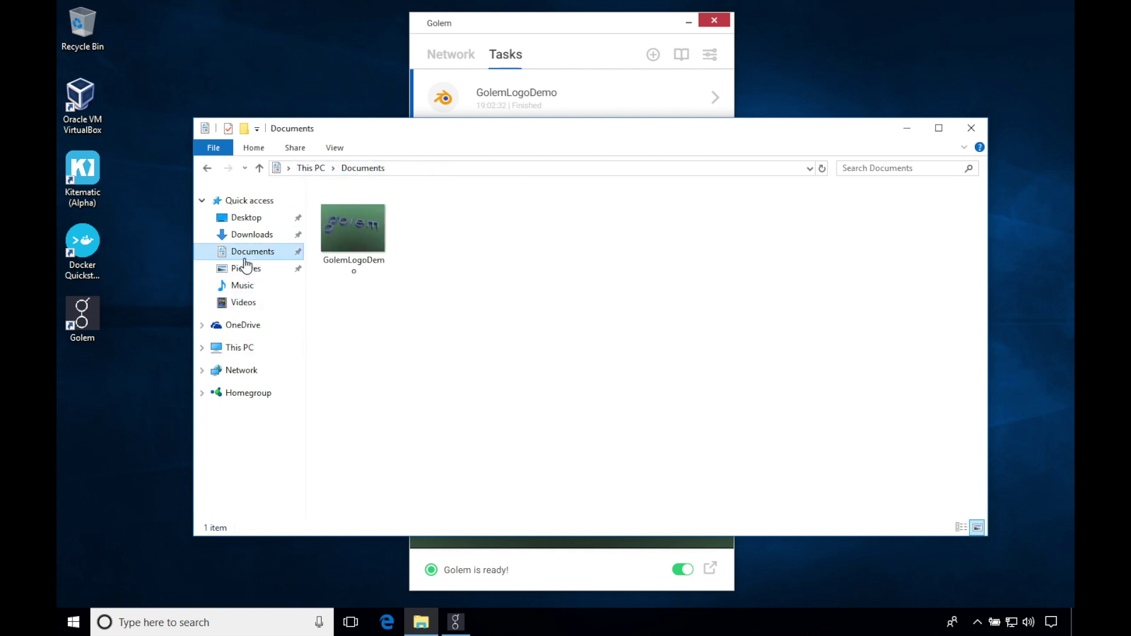
pyautogui.click(369, 223)
pyautogui.doubleClick(369, 221)
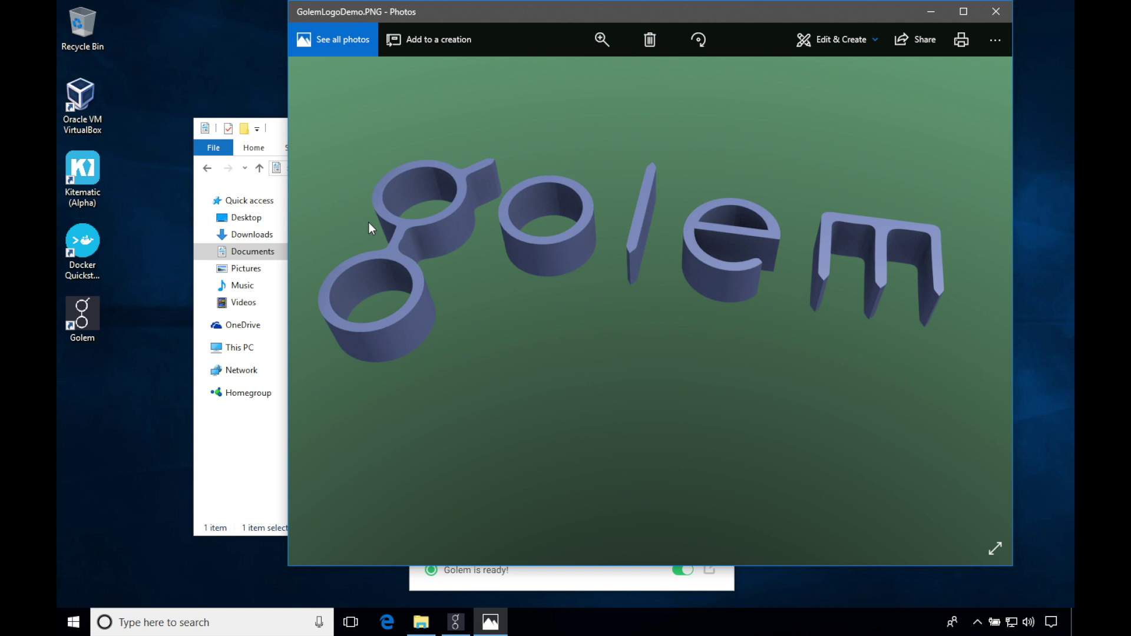
pyautogui.click(988, 11)
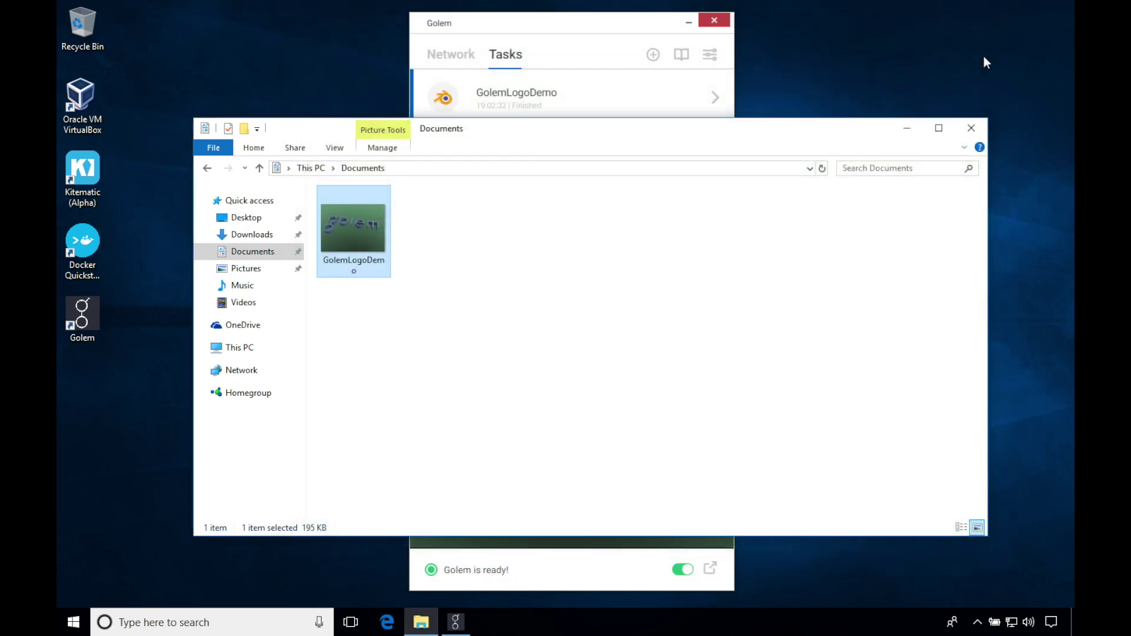
pyautogui.click(968, 129)
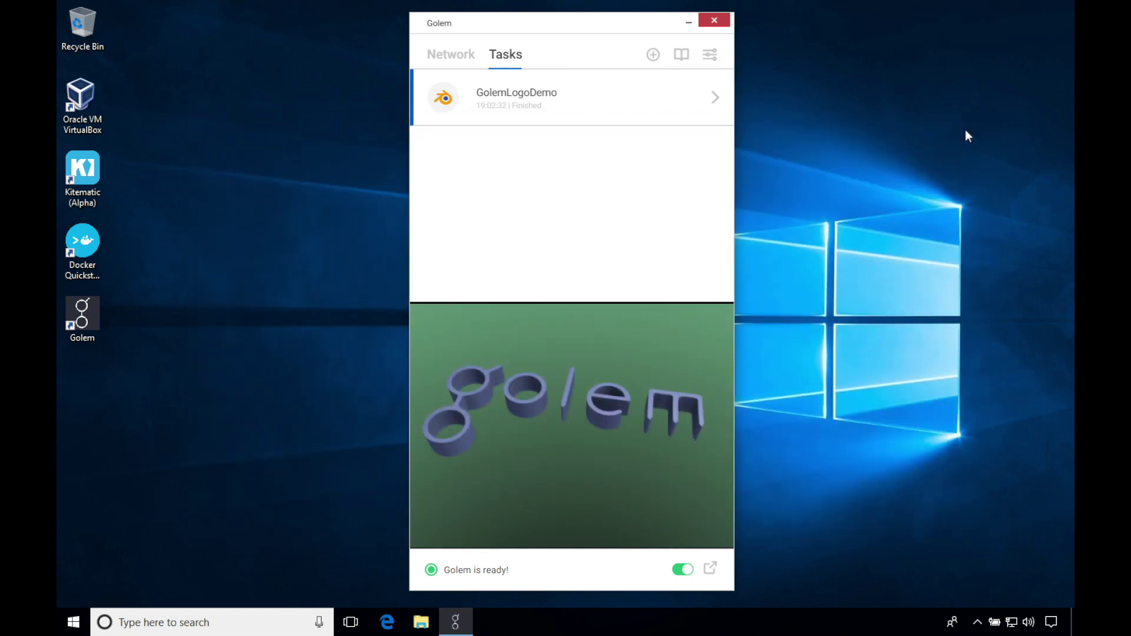